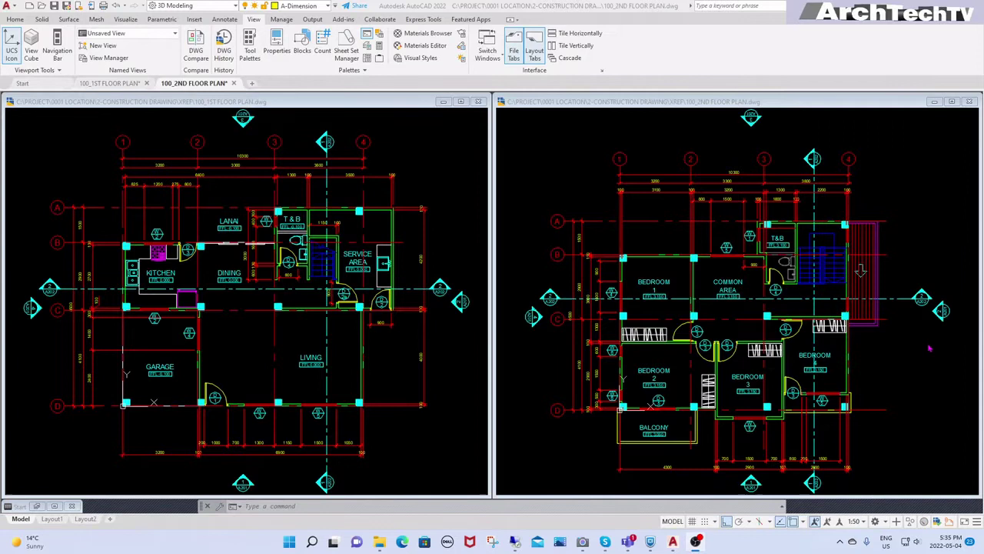
Make the 100_2ND FLOOR PLAN window active in the tiled side-by-side layout.
{"action": "left_click", "coordinate": [910, 356]}
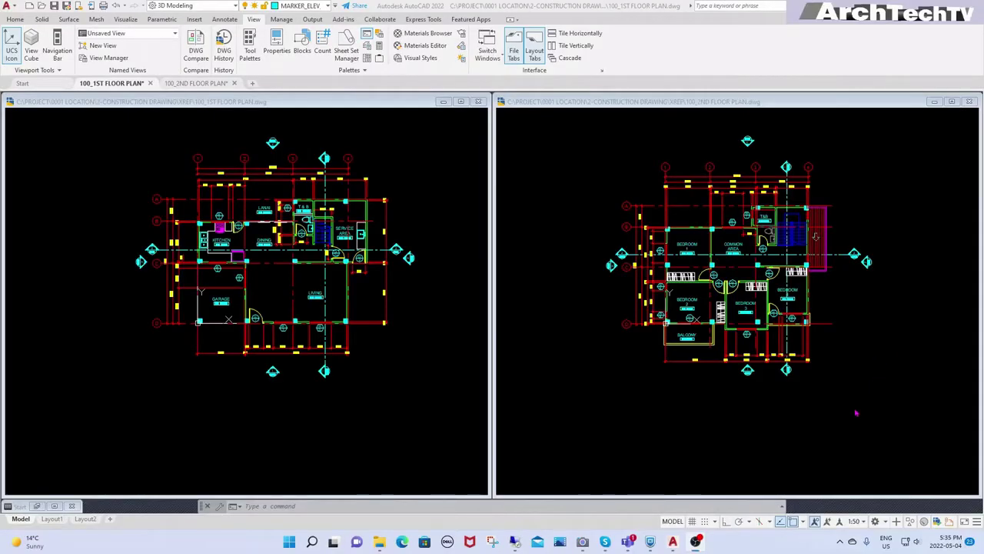
Open SYMBOLS.dwg from the C:\_TOKWET\LIBRARY folder.
{"action": "left_click", "coordinate": [856, 413]}
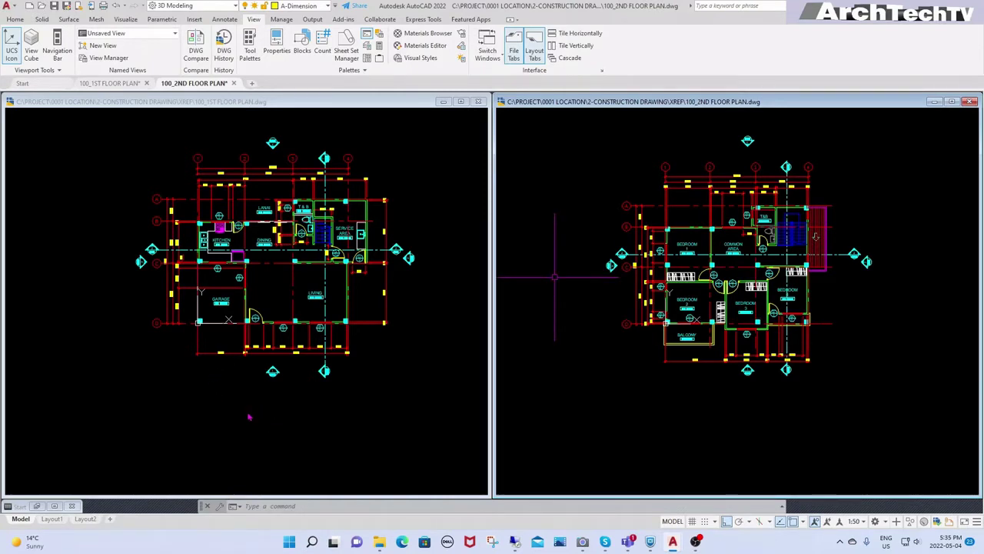
{"action": "left_click", "coordinate": [249, 415]}
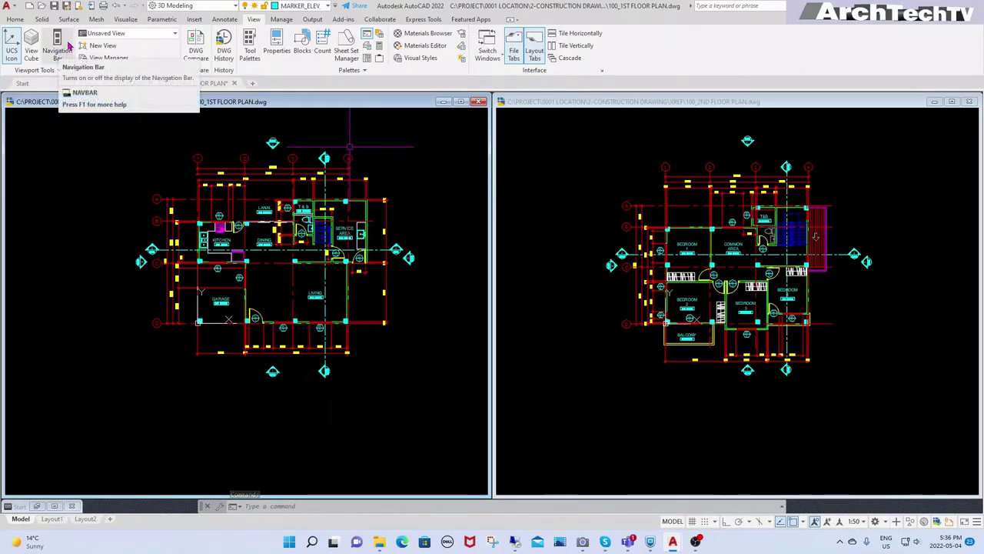
{"action": "left_click", "coordinate": [43, 6]}
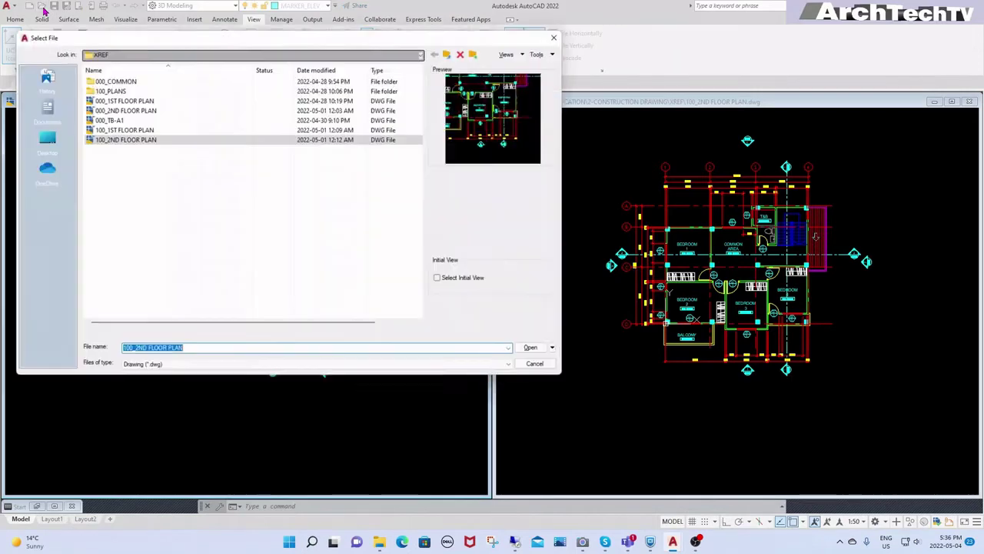
{"action": "left_click", "coordinate": [448, 55]}
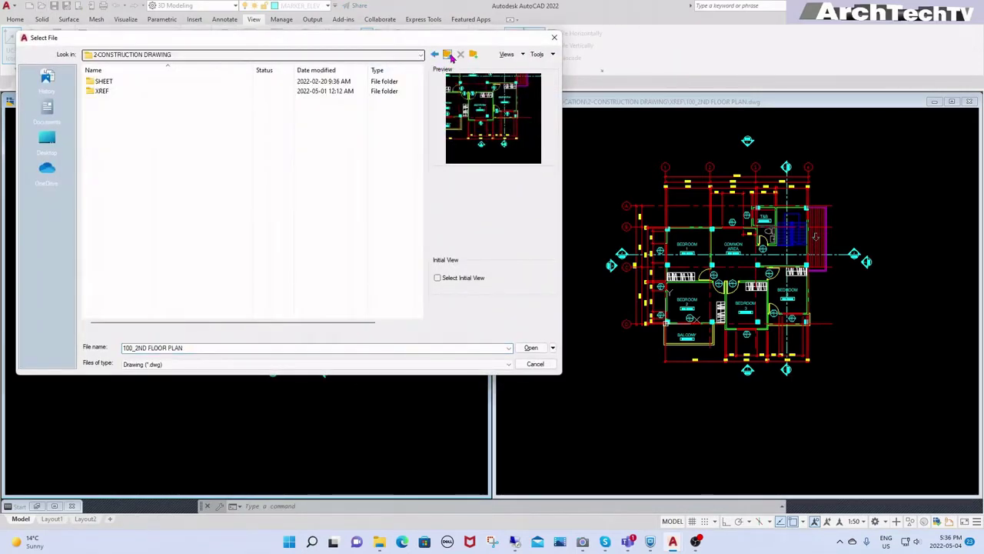
{"action": "left_click", "coordinate": [448, 55]}
{"action": "left_click", "coordinate": [448, 55]}
{"action": "left_click", "coordinate": [448, 55]}
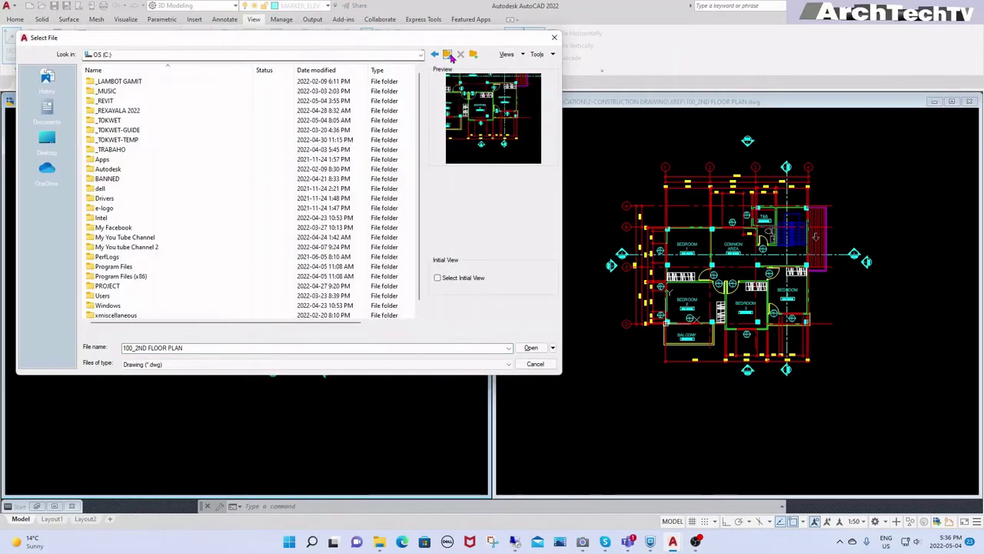
{"action": "double_click", "coordinate": [121, 121]}
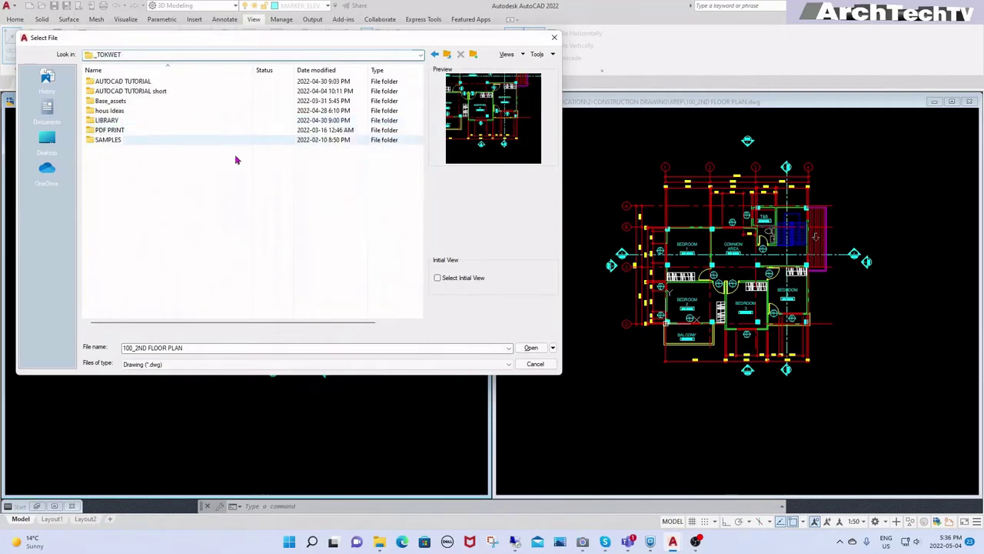
{"action": "double_click", "coordinate": [125, 129]}
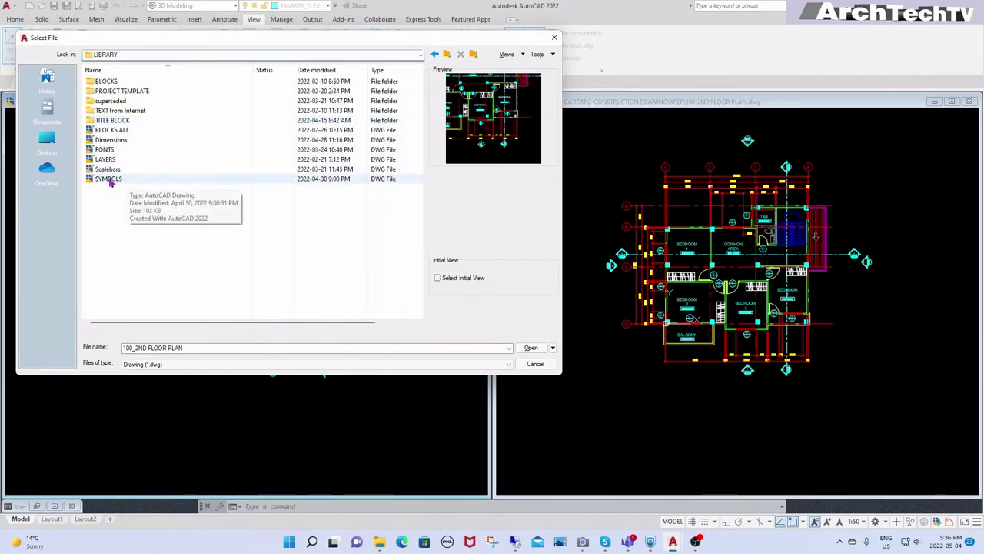
{"action": "left_click", "coordinate": [110, 180]}
{"action": "left_click", "coordinate": [531, 348]}
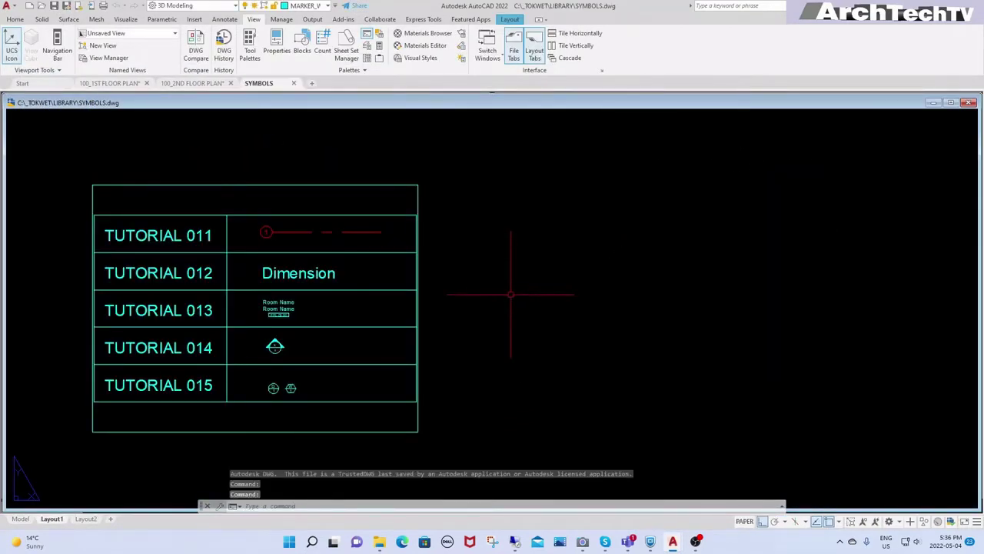
Bring the bottom TUTORIAL 015 row into view inside the viewport and try a copy, then cancel it.
{"action": "middle_click_drag", "start_coordinate": [389, 367], "coordinate": [399, 332]}
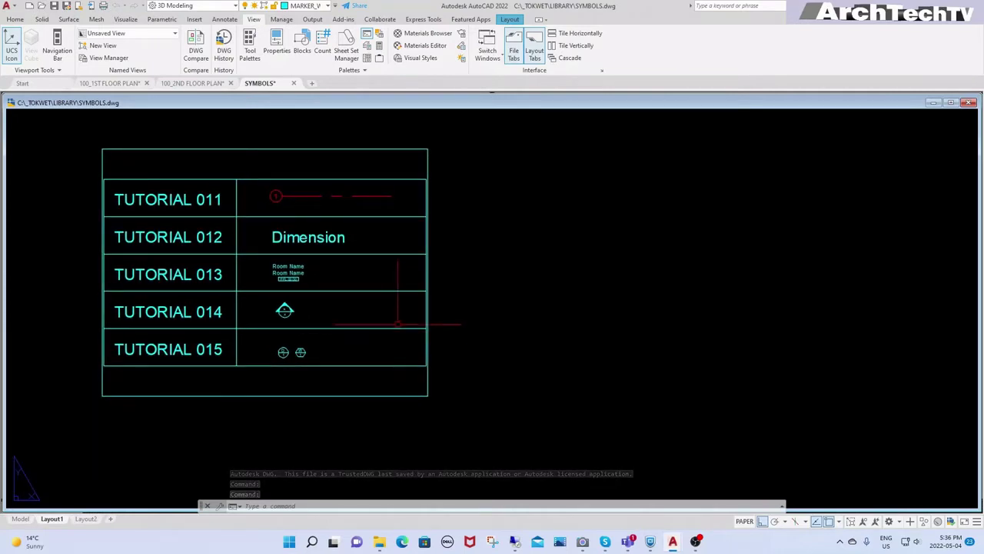
{"action": "double_click", "coordinate": [363, 381]}
{"action": "middle_click_drag", "start_coordinate": [363, 381], "coordinate": [361, 340]}
{"action": "scroll", "coordinate": [361, 334], "scroll_direction": "down", "scroll_amount": 2}
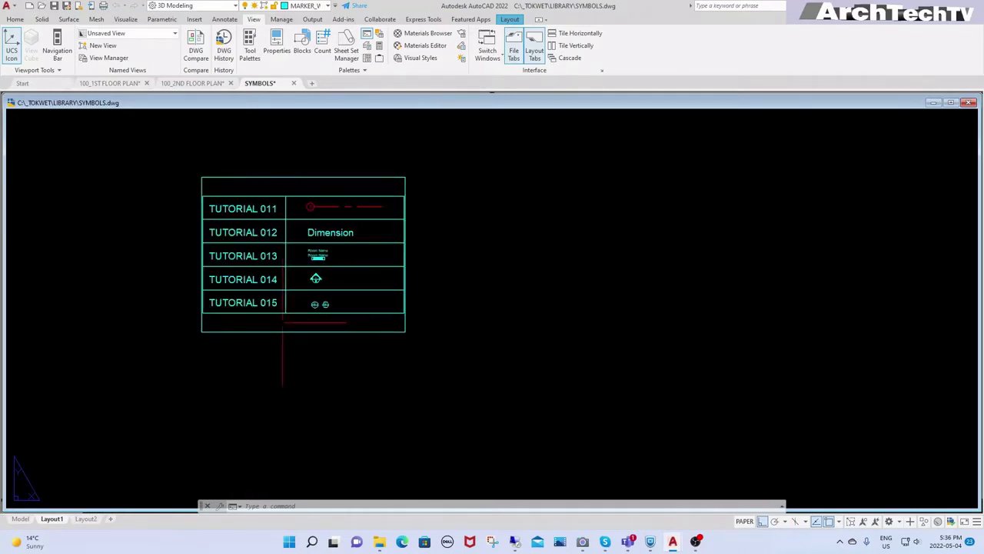
{"action": "scroll", "coordinate": [283, 322], "scroll_direction": "up", "scroll_amount": 4}
{"action": "type", "text": "co"}
{"action": "key", "text": "Return"}
{"action": "left_click", "coordinate": [292, 296]}
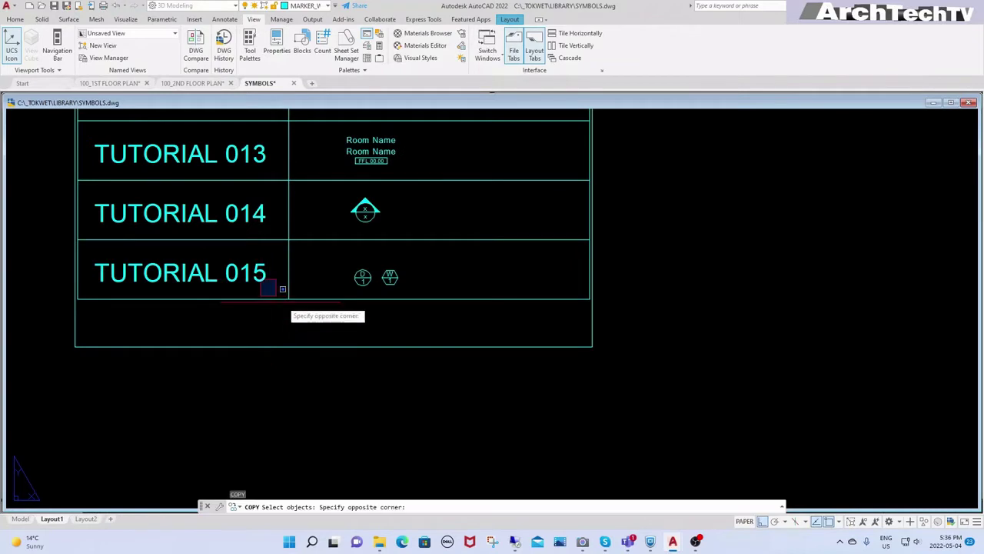
{"action": "left_click", "coordinate": [224, 283]}
{"action": "key", "text": "Escape"}
{"action": "key", "text": "Escape"}
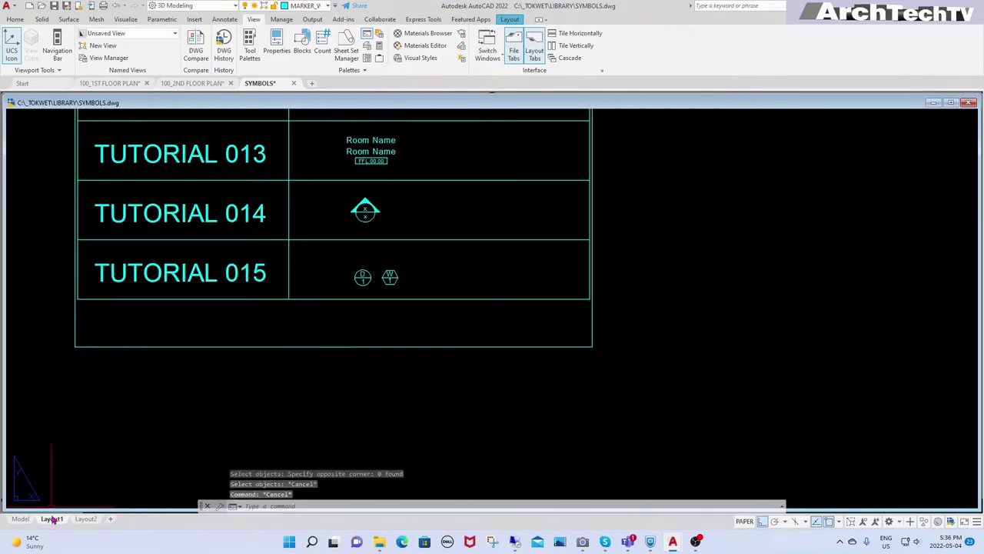
In the Model tab, copy the TUTORIAL 015 row directly below the table.
{"action": "left_click", "coordinate": [21, 519]}
{"action": "type", "text": "c"}
{"action": "key", "text": "Return"}
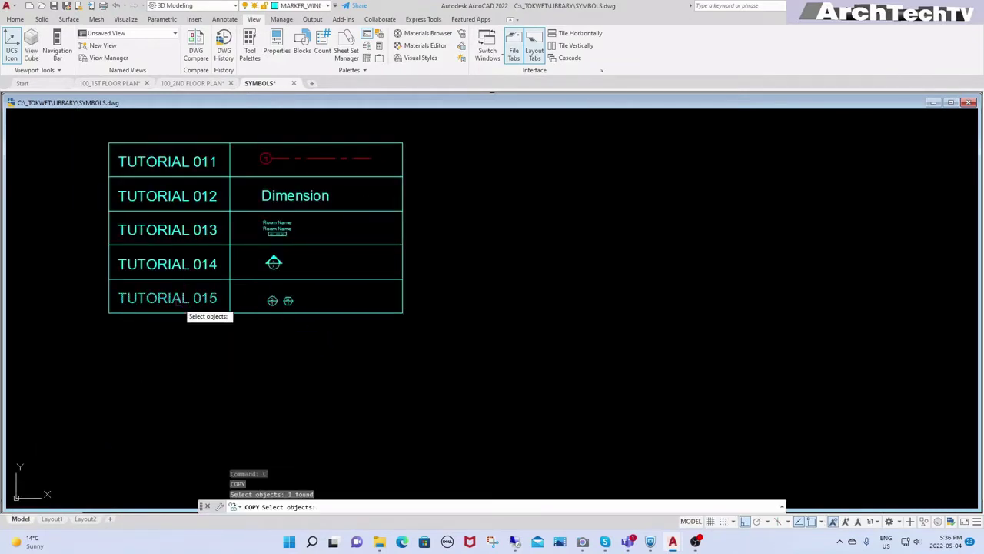
{"action": "left_click", "coordinate": [138, 309]}
{"action": "key", "text": "Return"}
{"action": "left_click", "coordinate": [109, 313]}
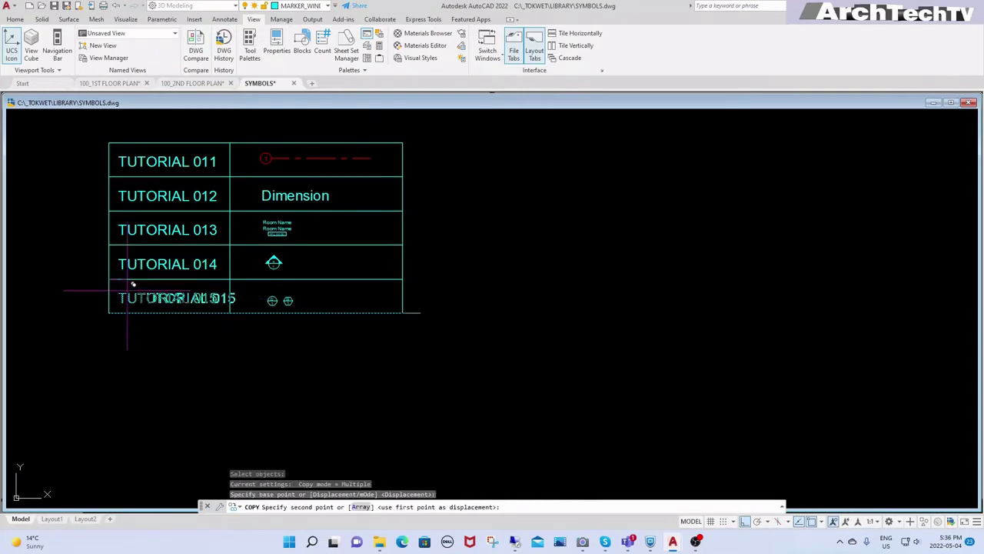
{"action": "left_click", "coordinate": [109, 347]}
Change the copied row's label from TUTORIAL 015 to TUTORIAL 016.
{"action": "type", "text": "et"}
{"action": "key", "text": "Return"}
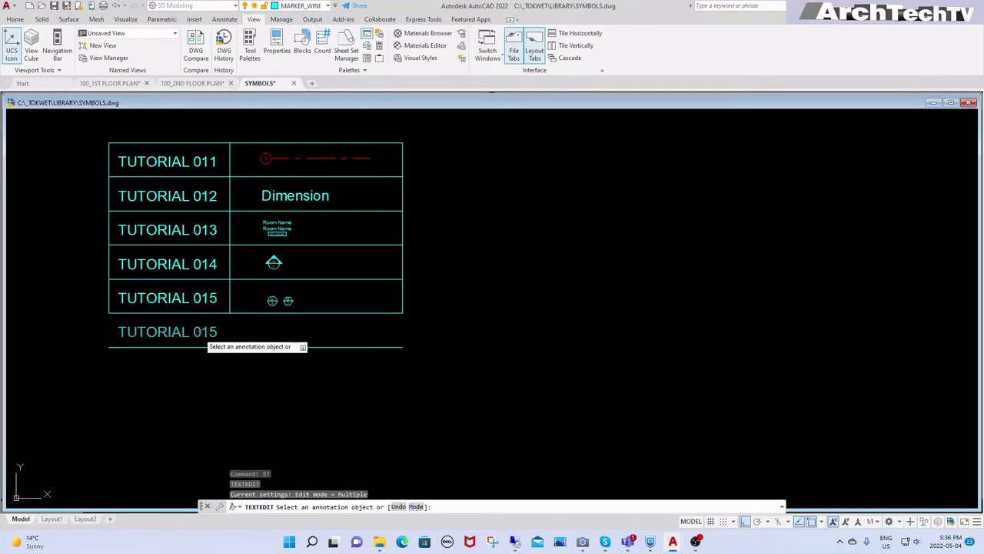
{"action": "left_click", "coordinate": [119, 332]}
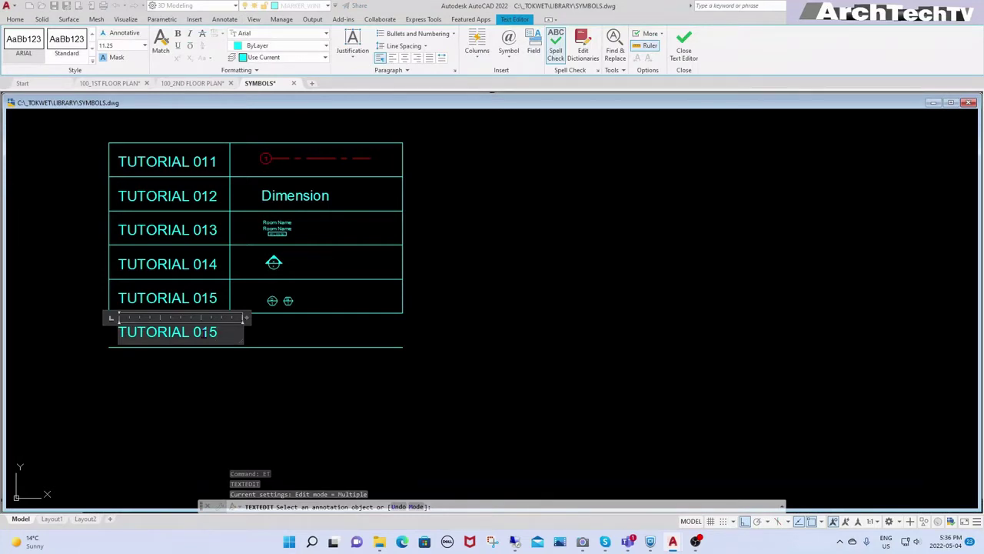
{"action": "key", "text": "BackSpace"}
{"action": "type", "text": "6"}
{"action": "left_click", "coordinate": [285, 370]}
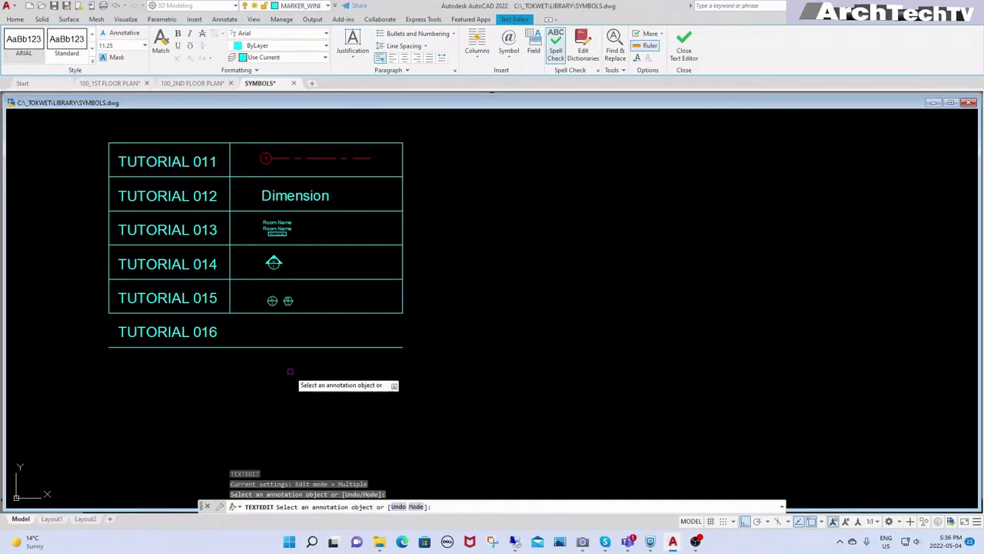
Start copying the TUTORIAL 014 symbol.
{"action": "scroll", "coordinate": [270, 308], "scroll_direction": "up", "scroll_amount": 2}
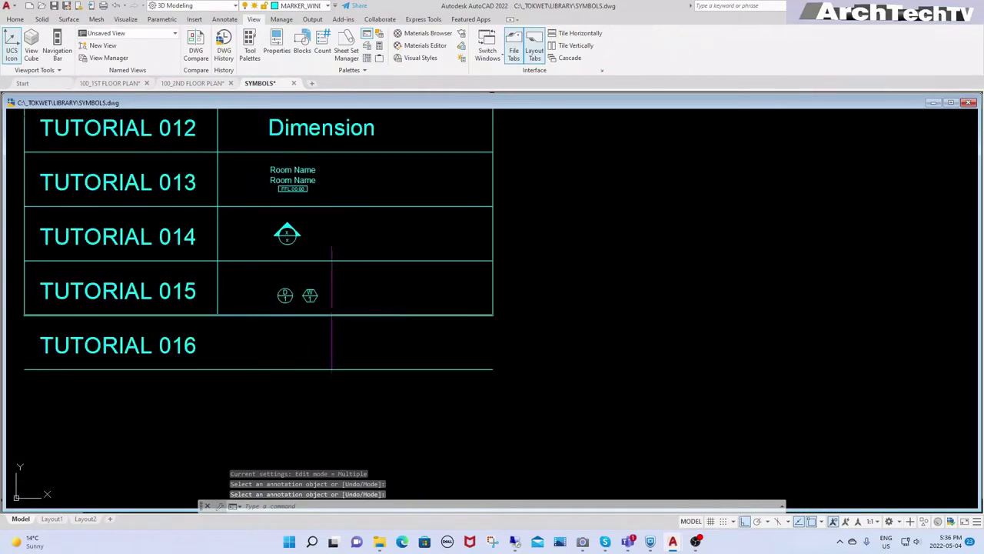
{"action": "type", "text": "co"}
{"action": "key", "text": "Return"}
{"action": "left_click", "coordinate": [298, 245]}
Abandon the TUTORIAL 014 symbol copy and clear any running command.
{"action": "left_click", "coordinate": [288, 233]}
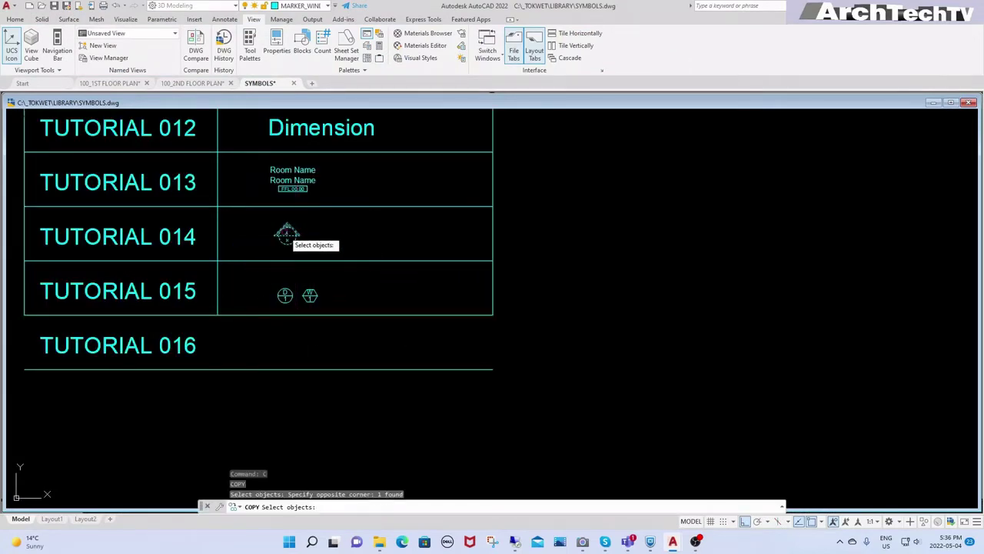
{"action": "key", "text": "Escape"}
{"action": "key", "text": "Escape"}
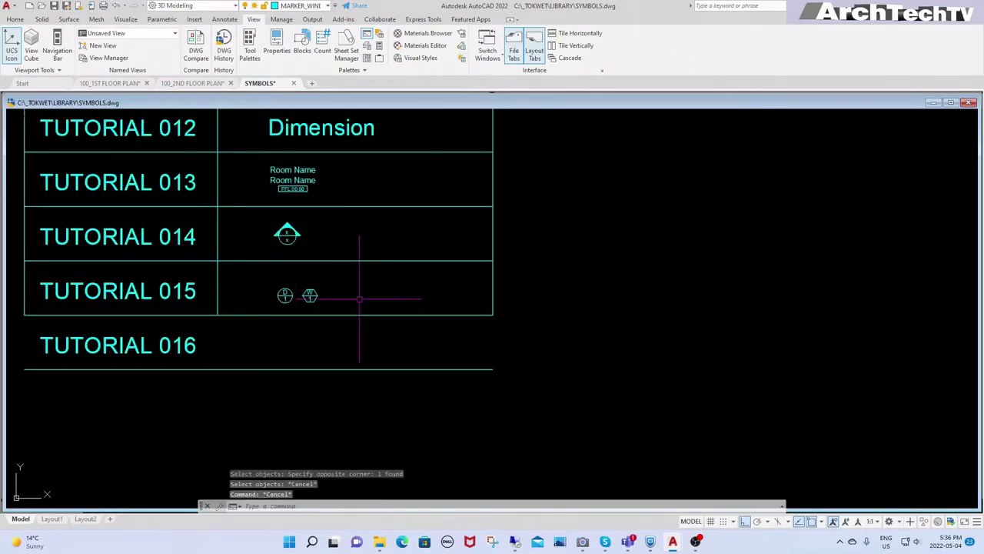
{"action": "scroll", "coordinate": [290, 247], "scroll_direction": "up", "scroll_amount": 4}
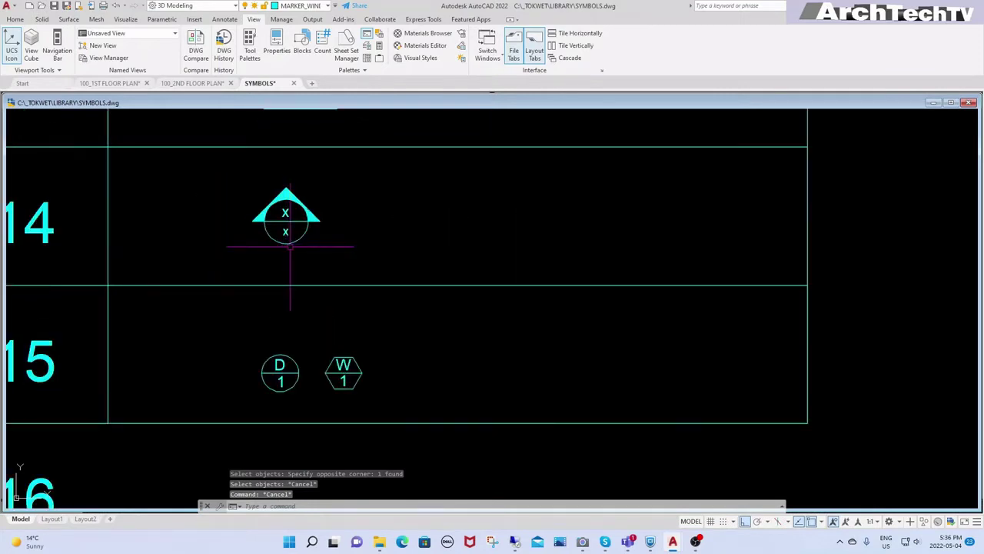
{"action": "key", "text": "Escape"}
{"action": "type", "text": "c"}
{"action": "key", "text": "Escape"}
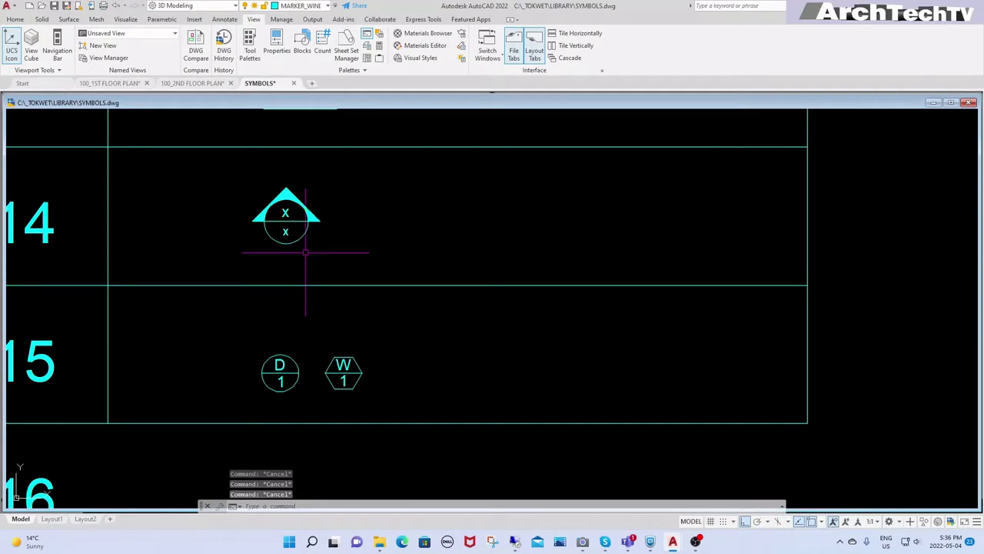
Copy the nested circle from the TUTORIAL 014 symbol into the TUTORIAL 016 row with NCOPY.
{"action": "type", "text": "opy"}
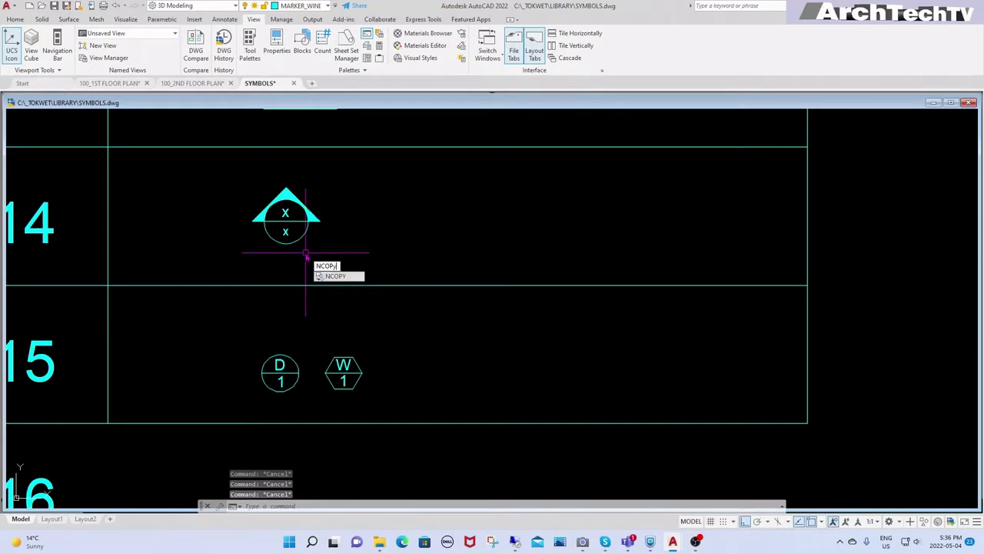
{"action": "key", "text": "Return"}
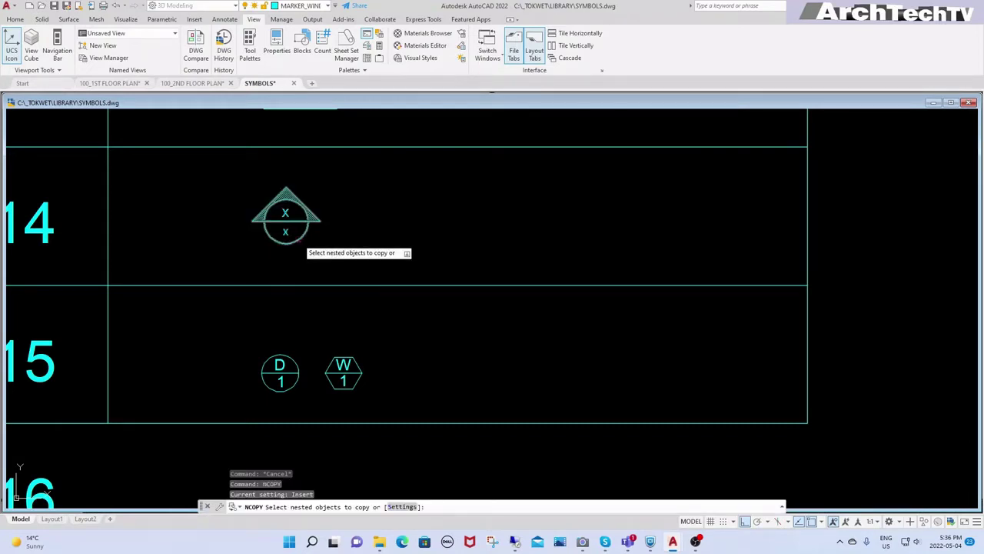
{"action": "left_click", "coordinate": [305, 232]}
{"action": "key", "text": "Return"}
{"action": "left_click", "coordinate": [285, 223]}
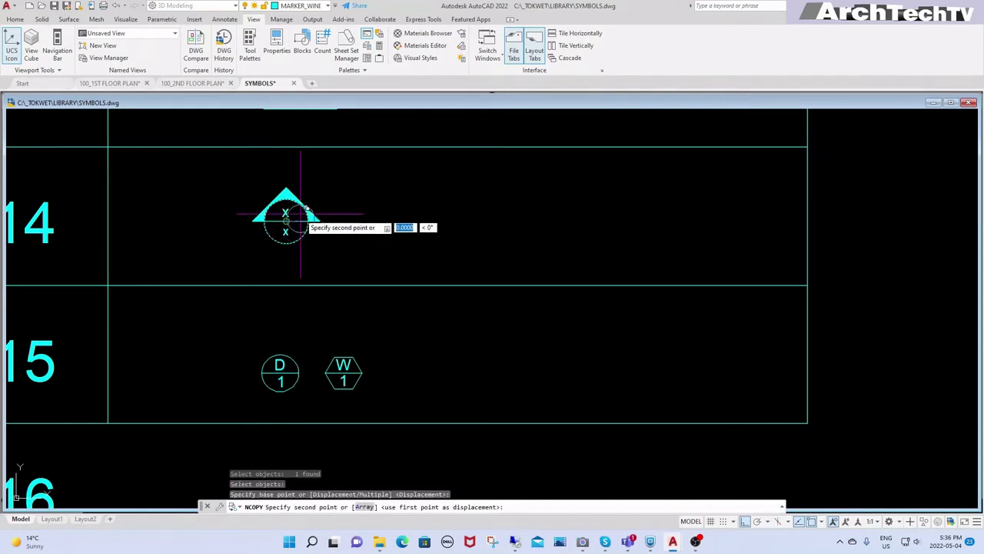
{"action": "scroll", "coordinate": [296, 230], "scroll_direction": "down", "scroll_amount": 4}
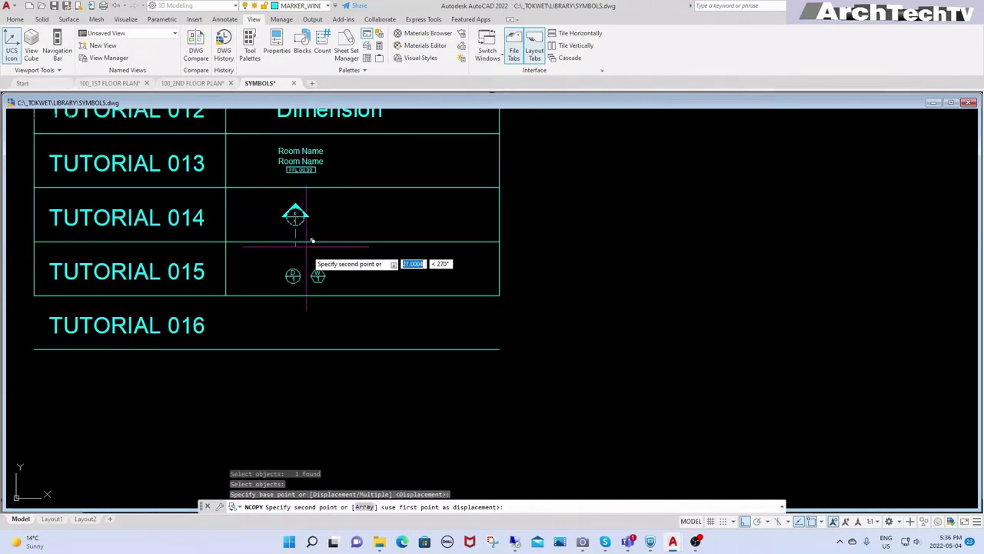
{"action": "left_click", "coordinate": [306, 327]}
{"action": "key", "text": "Escape"}
{"action": "key", "text": "Escape"}
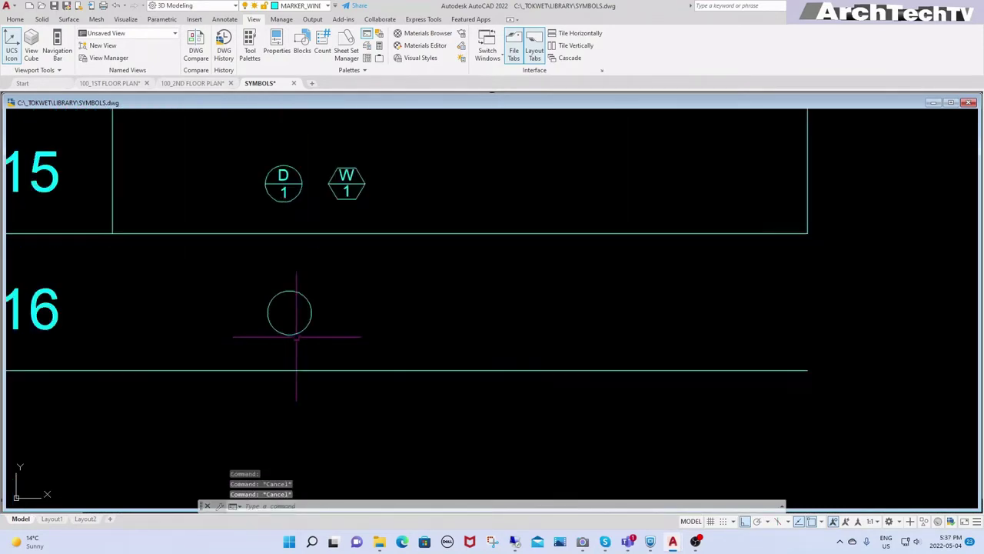
Draw a short horizontal line from the circle's centre.
{"action": "scroll", "coordinate": [298, 334], "scroll_direction": "up", "scroll_amount": 4}
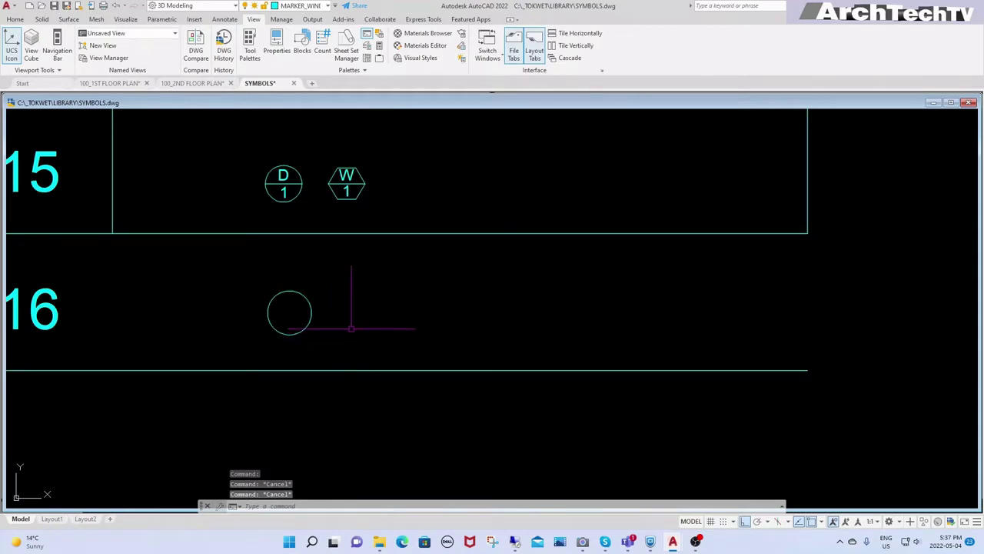
{"action": "type", "text": "l"}
{"action": "key", "text": "Return"}
{"action": "left_click", "coordinate": [290, 313]}
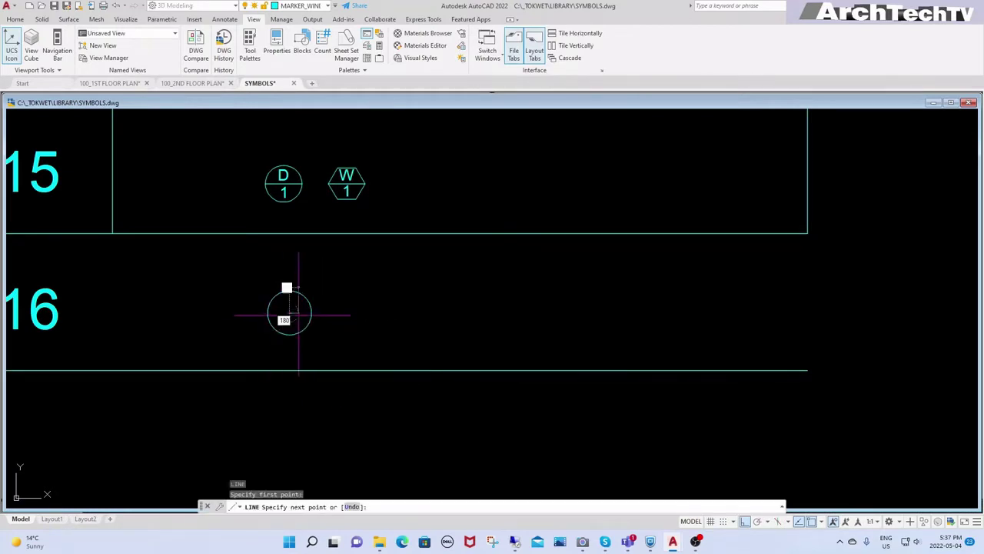
{"action": "left_click", "coordinate": [303, 313]}
{"action": "scroll", "coordinate": [303, 316], "scroll_direction": "up", "scroll_amount": 3}
{"action": "key", "text": "Return"}
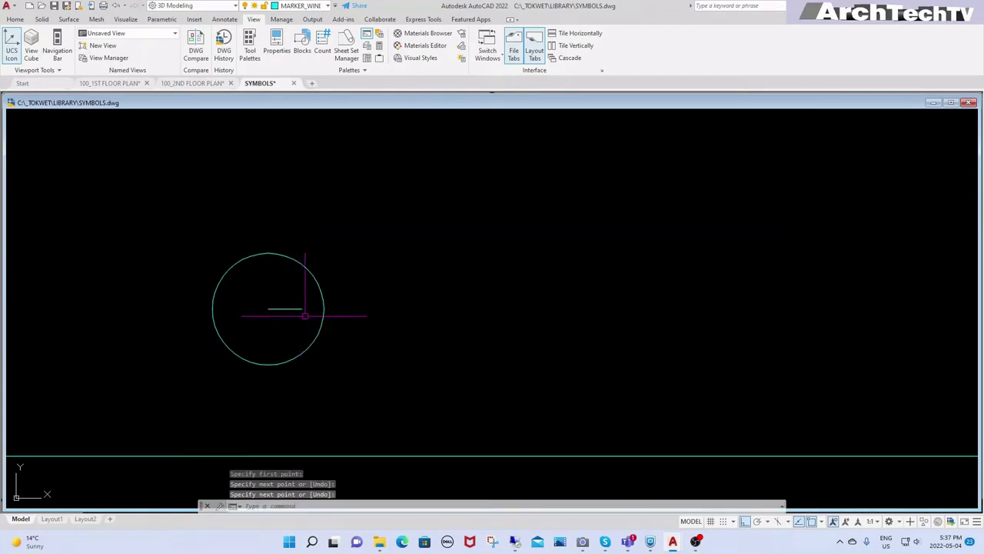
Extend the short line across the whole circle to form a horizontal diameter.
{"action": "type", "text": "ex"}
{"action": "key", "text": "Return"}
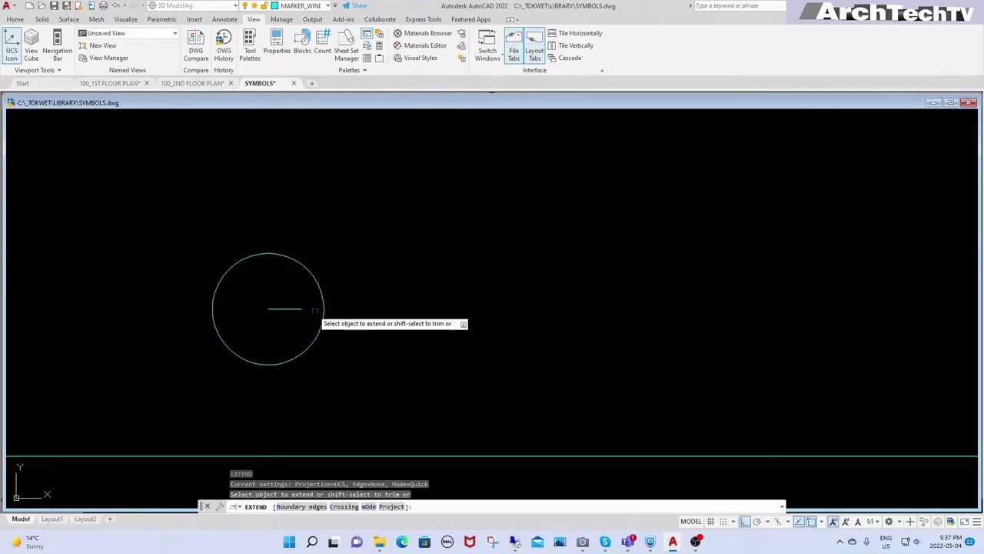
{"action": "left_click_drag", "start_coordinate": [308, 304], "coordinate": [258, 319]}
{"action": "key", "text": "Return"}
{"action": "key", "text": "Return"}
{"action": "scroll", "coordinate": [436, 335], "scroll_direction": "down", "scroll_amount": 2}
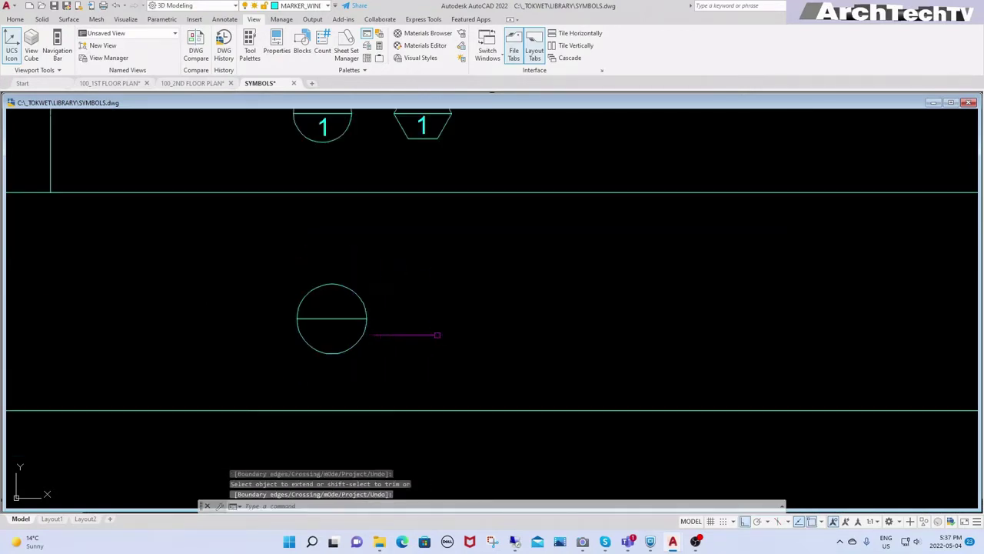
{"action": "scroll", "coordinate": [382, 344], "scroll_direction": "down", "scroll_amount": 3}
{"action": "scroll", "coordinate": [362, 319], "scroll_direction": "up", "scroll_amount": 1}
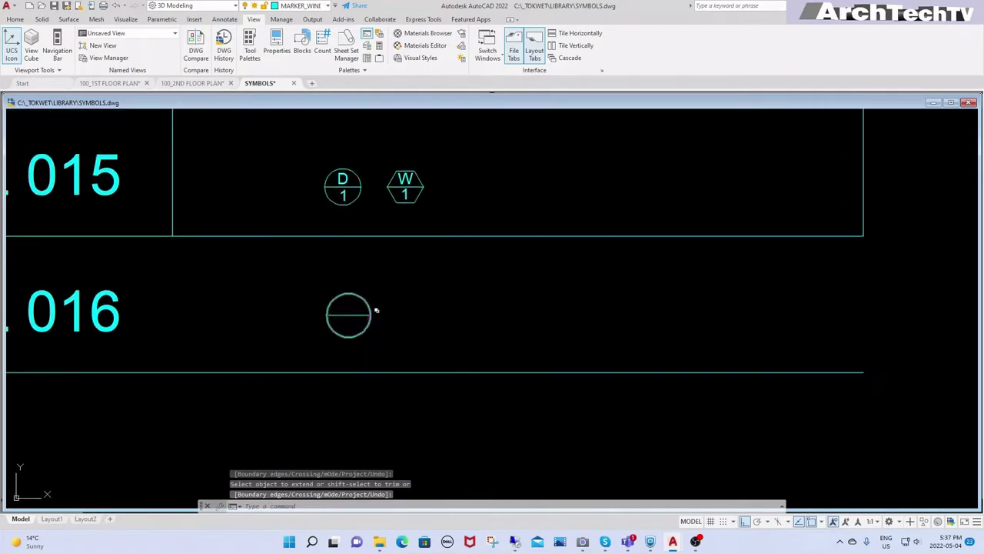
{"action": "key", "text": "Escape"}
{"action": "key", "text": "Escape"}
{"action": "key", "text": "Escape"}
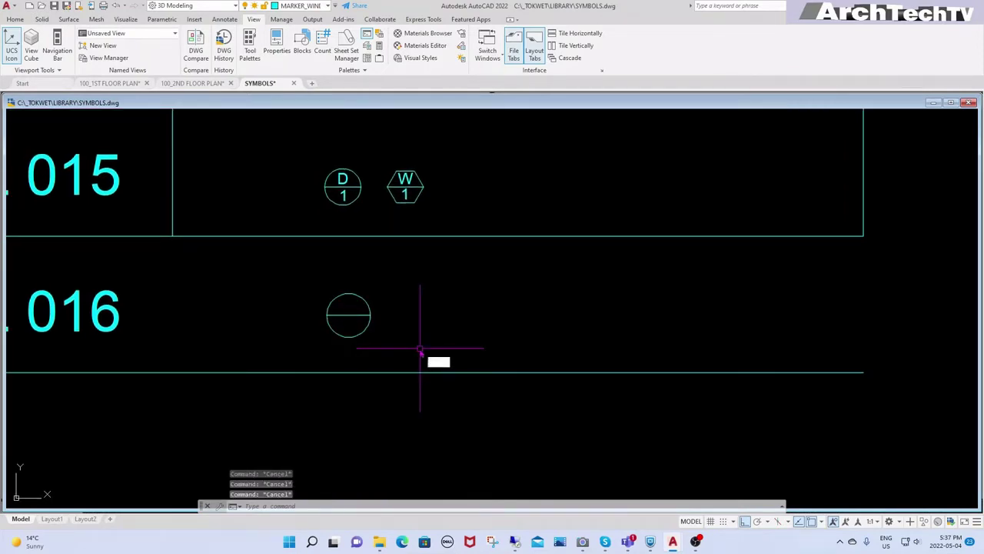
{"action": "type", "text": "LAYER"}
{"action": "key", "text": "Return"}
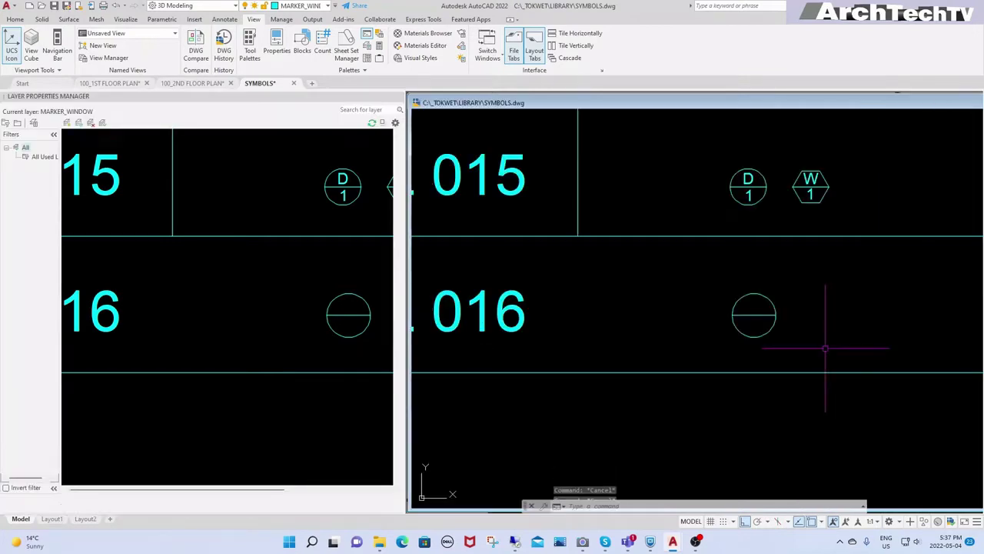
Add a new layer named DRAWING TITLE, colour it cyan, and set it current.
{"action": "left_click", "coordinate": [66, 124]}
{"action": "type", "text": "DRAWING TITLE"}
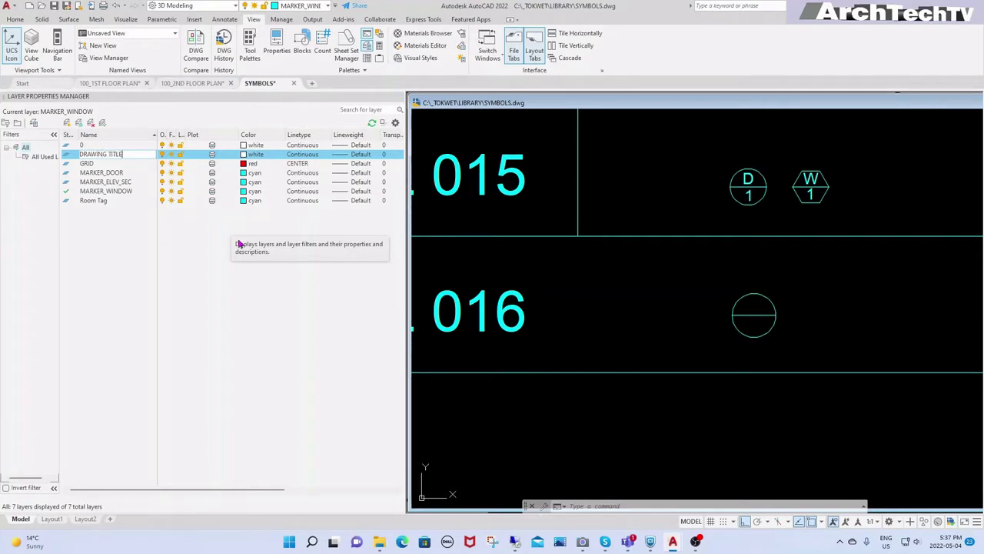
{"action": "key", "text": "Return"}
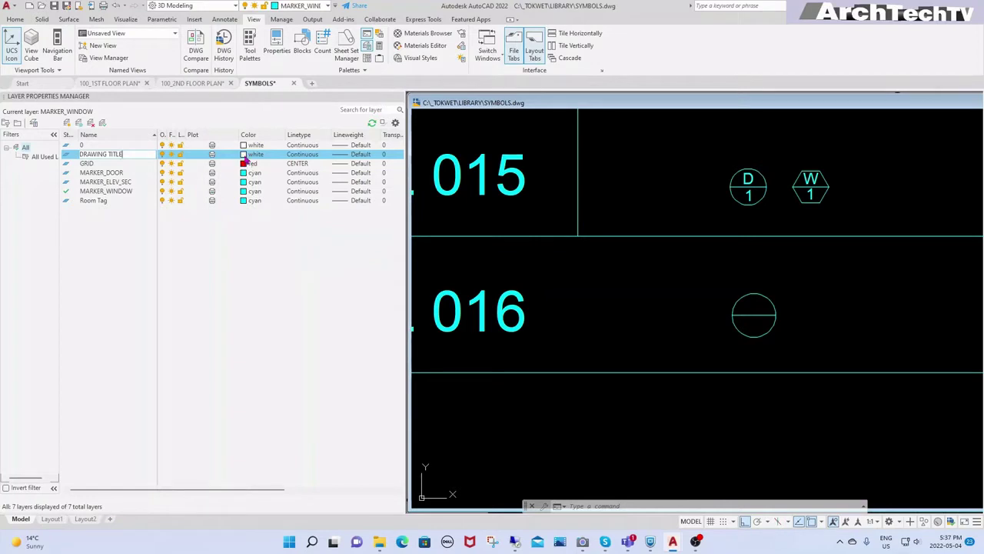
{"action": "left_click", "coordinate": [246, 156]}
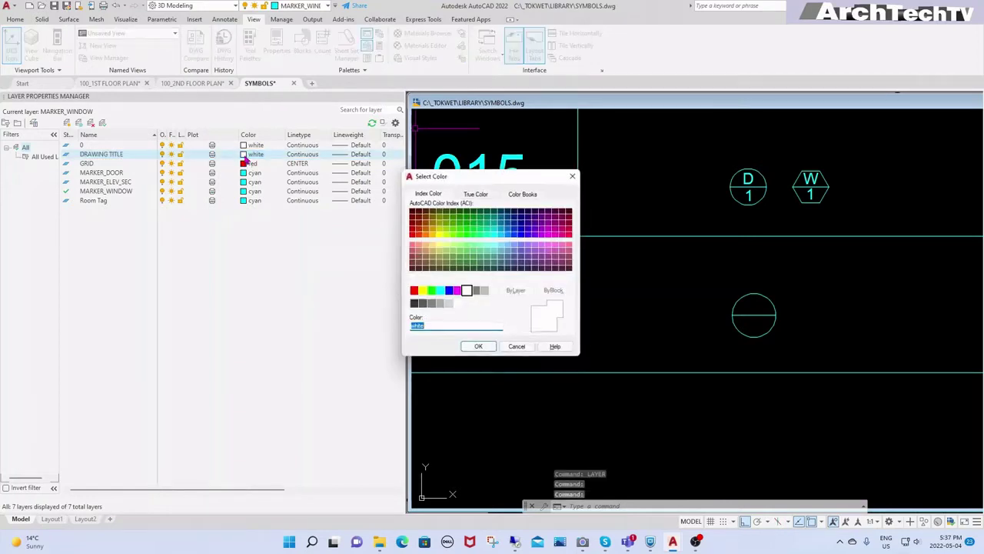
{"action": "left_click", "coordinate": [440, 292]}
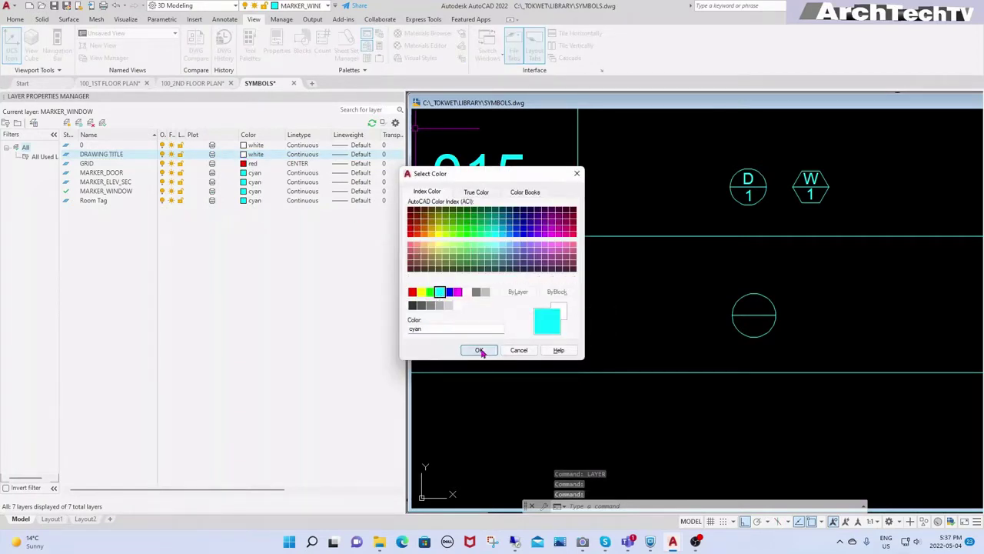
{"action": "left_click", "coordinate": [480, 350]}
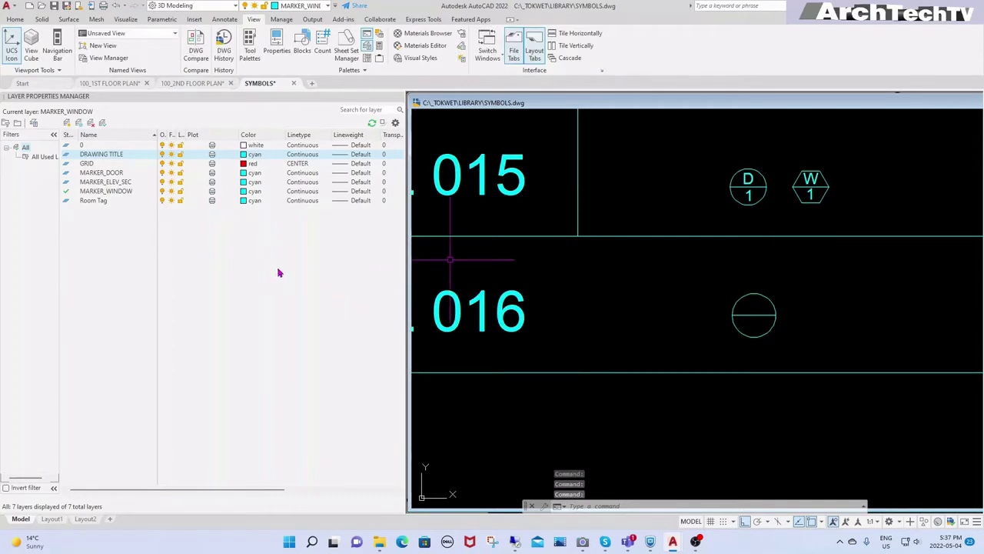
{"action": "double_click", "coordinate": [114, 154]}
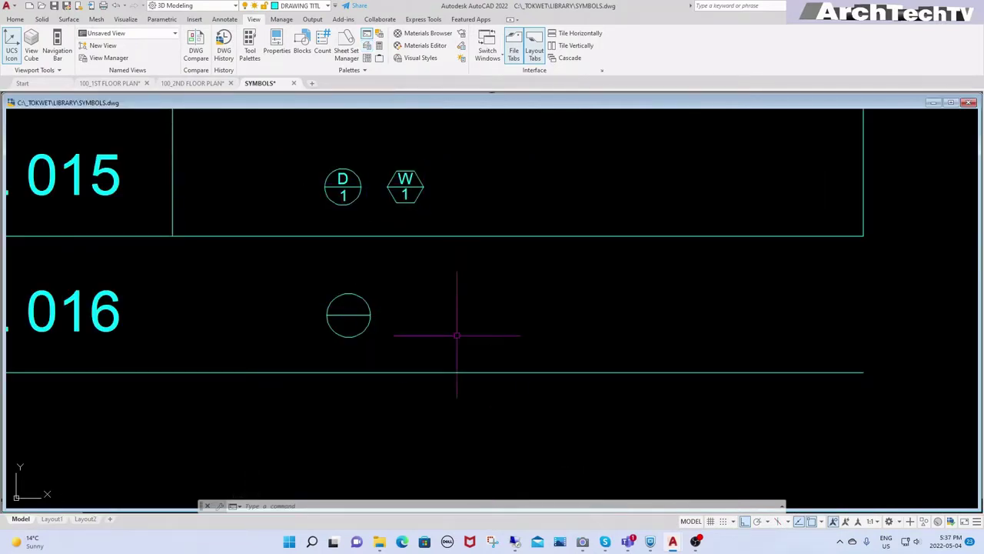
Draw a stray vertical line near the circle, then erase it.
{"action": "scroll", "coordinate": [457, 334], "scroll_direction": "up", "scroll_amount": 2}
{"action": "middle_click_drag", "start_coordinate": [428, 321], "coordinate": [518, 319]}
{"action": "type", "text": "l"}
{"action": "key", "text": "Return"}
{"action": "left_click", "coordinate": [482, 255]}
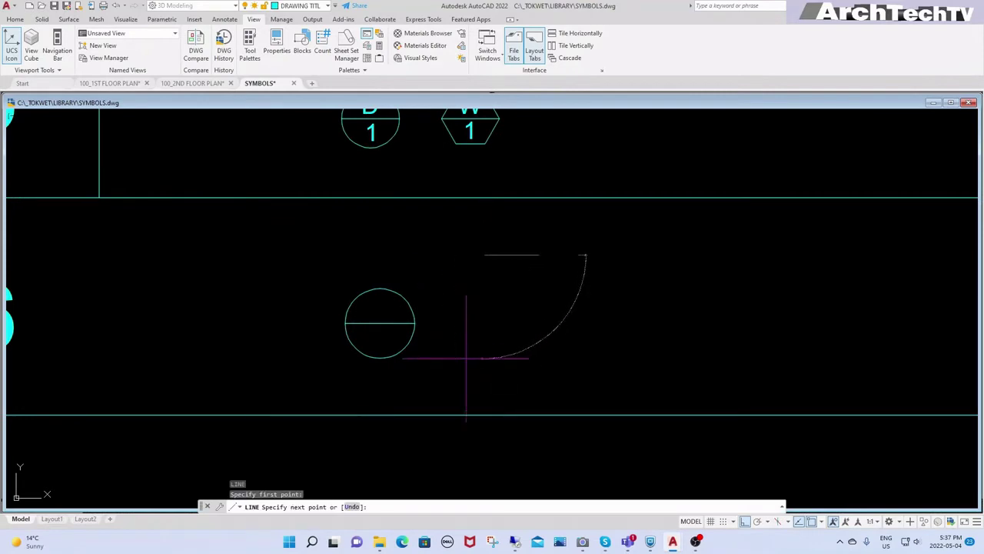
{"action": "left_click", "coordinate": [482, 358]}
{"action": "key", "text": "Escape"}
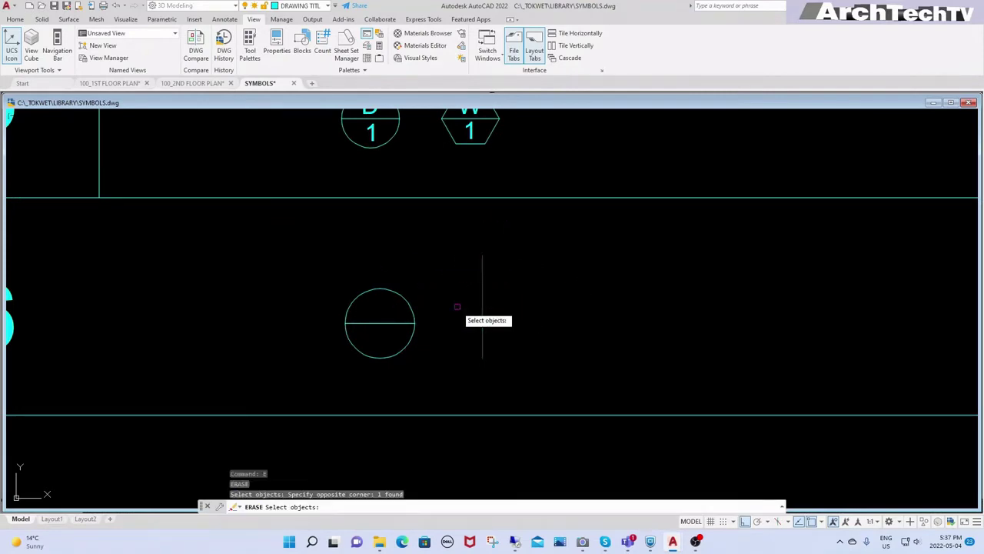
{"action": "left_click_drag", "start_coordinate": [466, 320], "coordinate": [275, 343]}
{"action": "left_click", "coordinate": [330, 342]}
{"action": "key", "text": "Escape"}
Move the circle and its diameter line to the DRAWING TITLE layer in Properties.
{"action": "key", "text": "ctrl+1"}
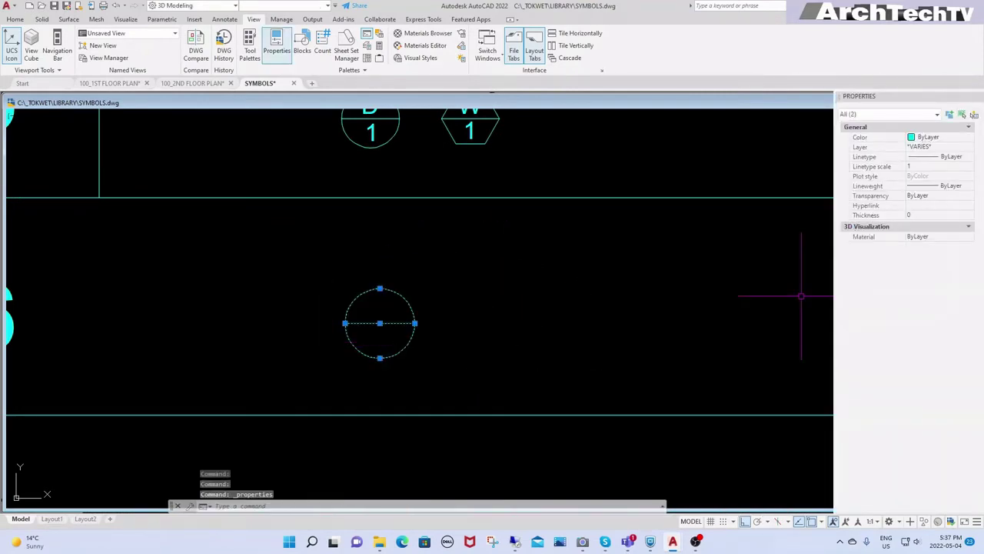
{"action": "left_click", "coordinate": [969, 147]}
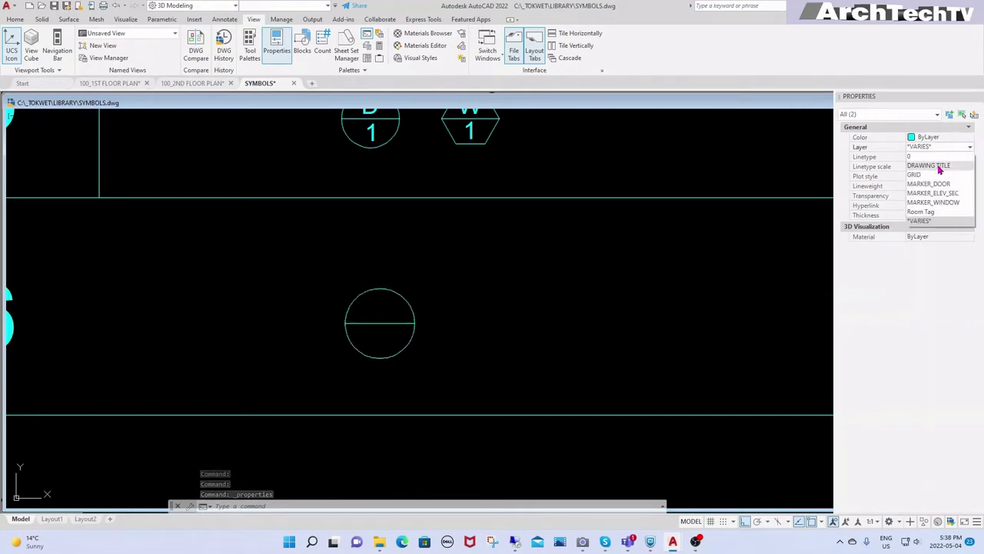
{"action": "left_click", "coordinate": [940, 166]}
{"action": "key", "text": "Escape"}
{"action": "key", "text": "Escape"}
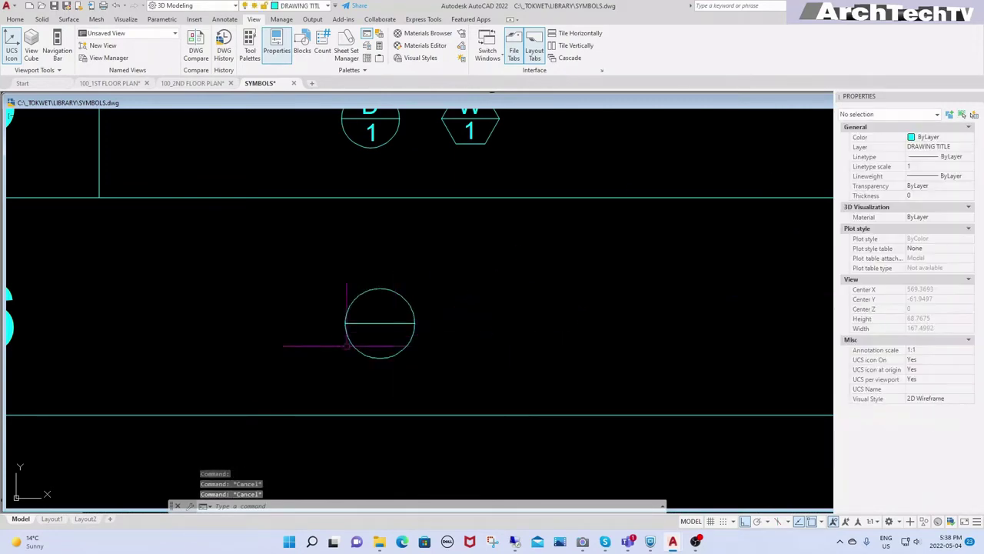
Pan and zoom to recentre on the circle and the 5 and 6 row labels.
{"action": "scroll", "coordinate": [365, 362], "scroll_direction": "down", "scroll_amount": 2}
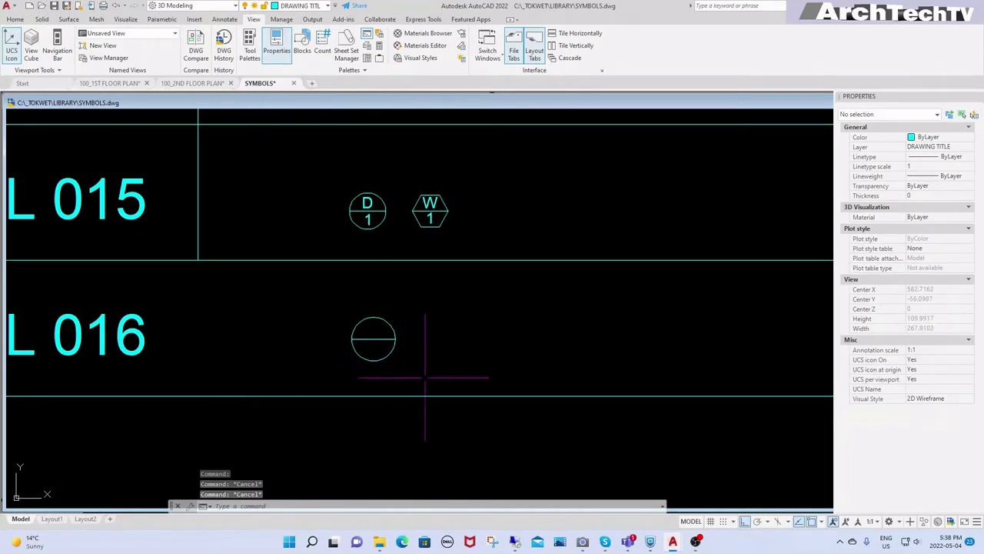
{"action": "scroll", "coordinate": [382, 363], "scroll_direction": "up", "scroll_amount": 3}
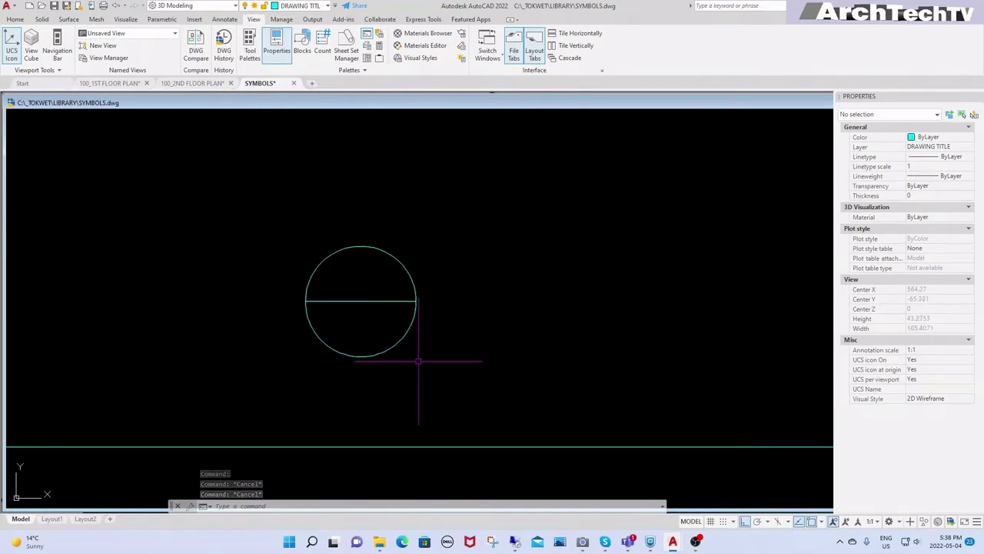
{"action": "scroll", "coordinate": [418, 362], "scroll_direction": "down", "scroll_amount": 3}
{"action": "scroll", "coordinate": [408, 362], "scroll_direction": "down", "scroll_amount": 1}
{"action": "scroll", "coordinate": [394, 348], "scroll_direction": "up", "scroll_amount": 2}
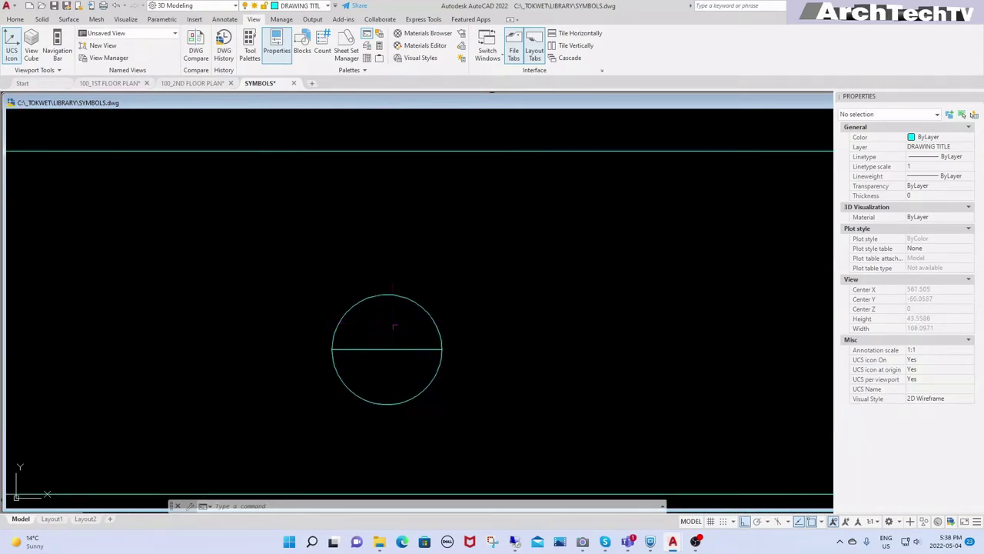
{"action": "middle_click_drag", "start_coordinate": [417, 346], "coordinate": [421, 362]}
{"action": "scroll", "coordinate": [423, 362], "scroll_direction": "down", "scroll_amount": 3}
{"action": "scroll", "coordinate": [427, 360], "scroll_direction": "down", "scroll_amount": 4}
{"action": "key", "text": "Escape"}
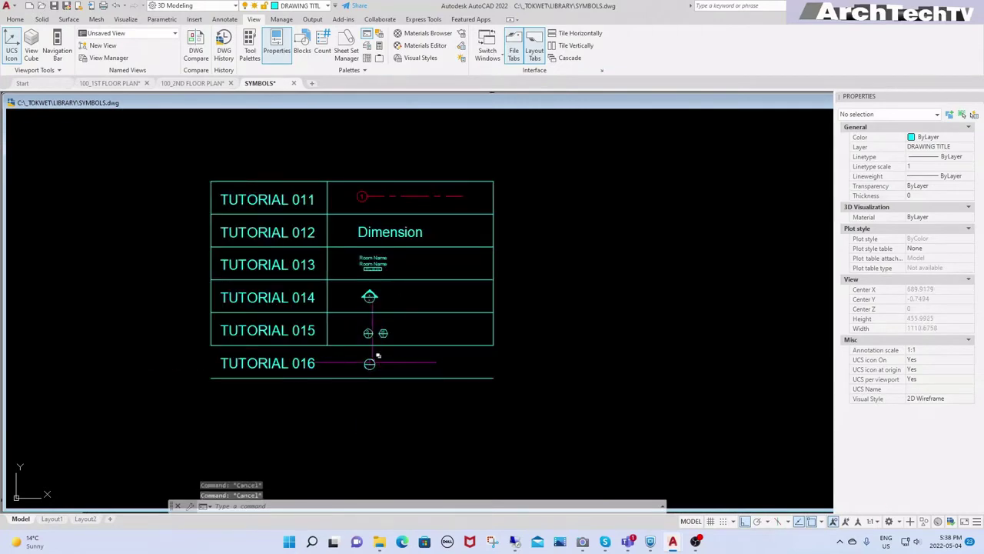
{"action": "key", "text": "Escape"}
{"action": "key", "text": "Escape"}
{"action": "scroll", "coordinate": [368, 364], "scroll_direction": "up", "scroll_amount": 5}
{"action": "middle_click_drag", "start_coordinate": [392, 361], "coordinate": [445, 345]}
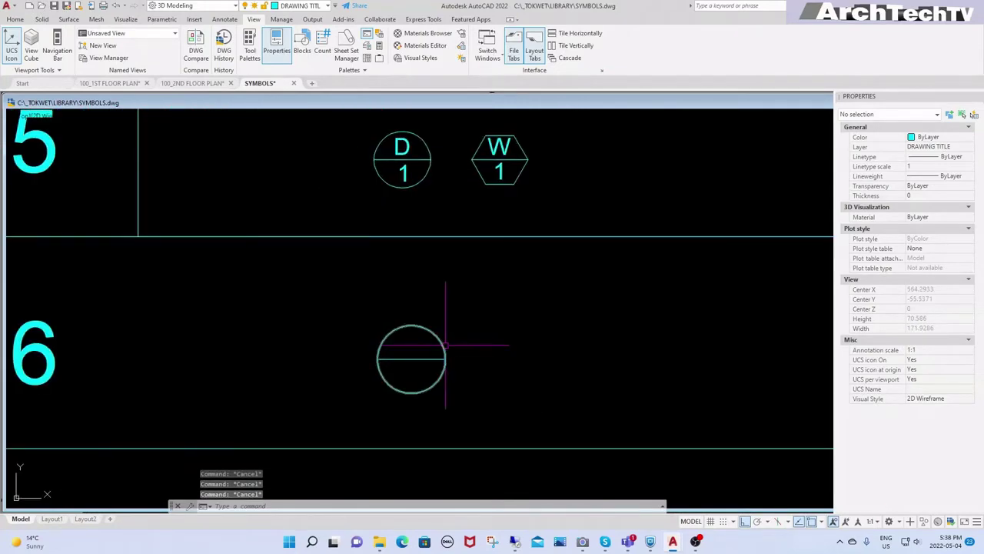
Define attribute ReferenceNumber with prompt and default 1 and Bottom center justification.
{"action": "type", "text": "ATT"}
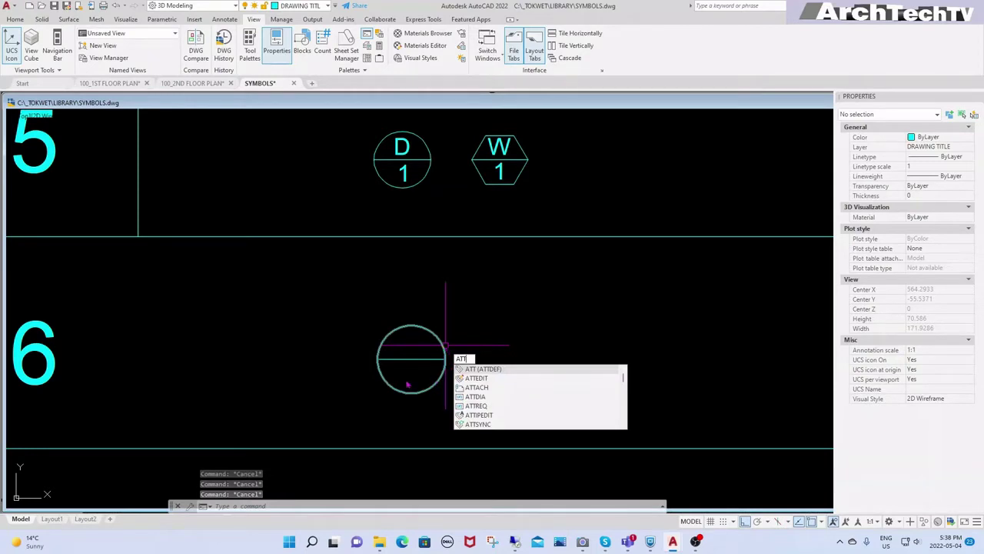
{"action": "key", "text": "Return"}
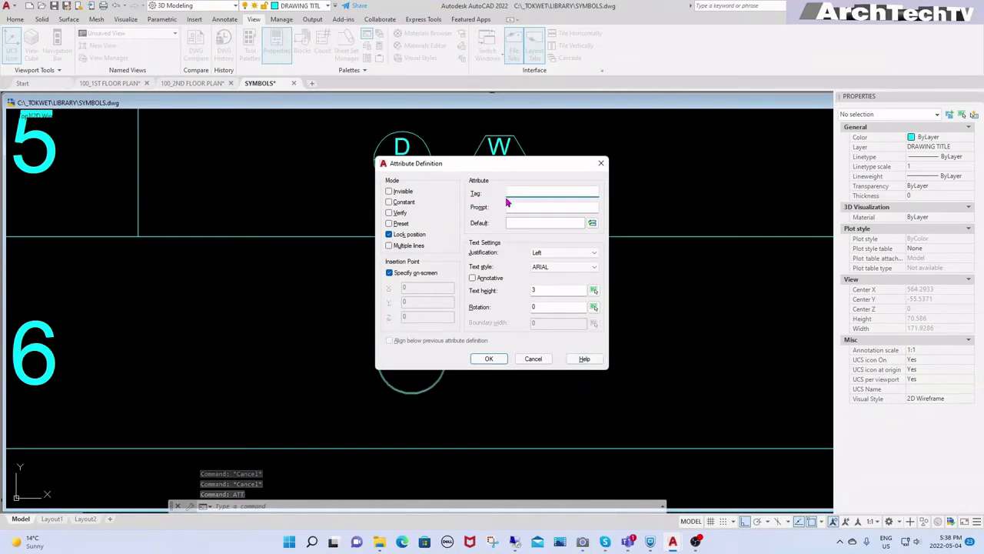
{"action": "type", "text": "ReferenceNumber"}
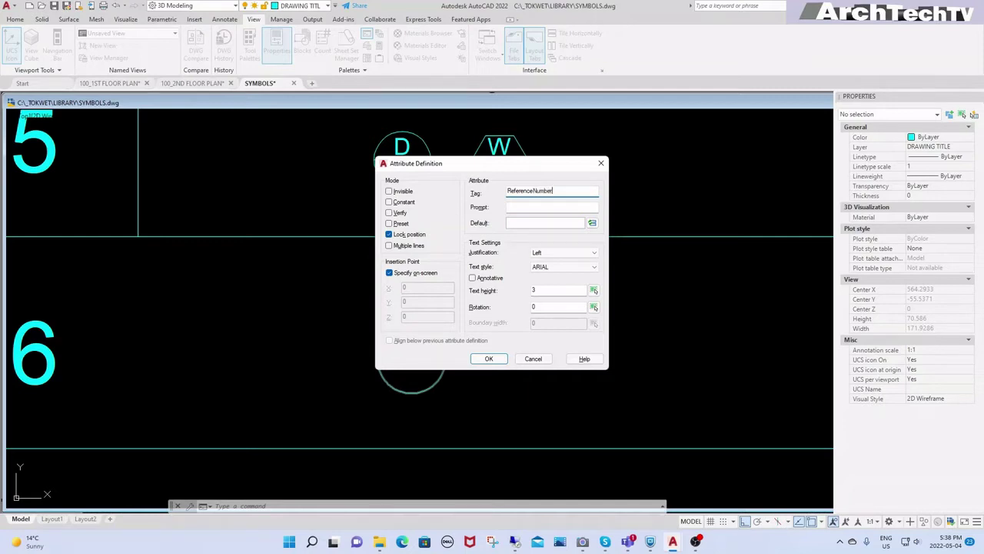
{"action": "left_click", "coordinate": [526, 206]}
{"action": "type", "text": "1"}
{"action": "left_click", "coordinate": [519, 222]}
{"action": "type", "text": "1"}
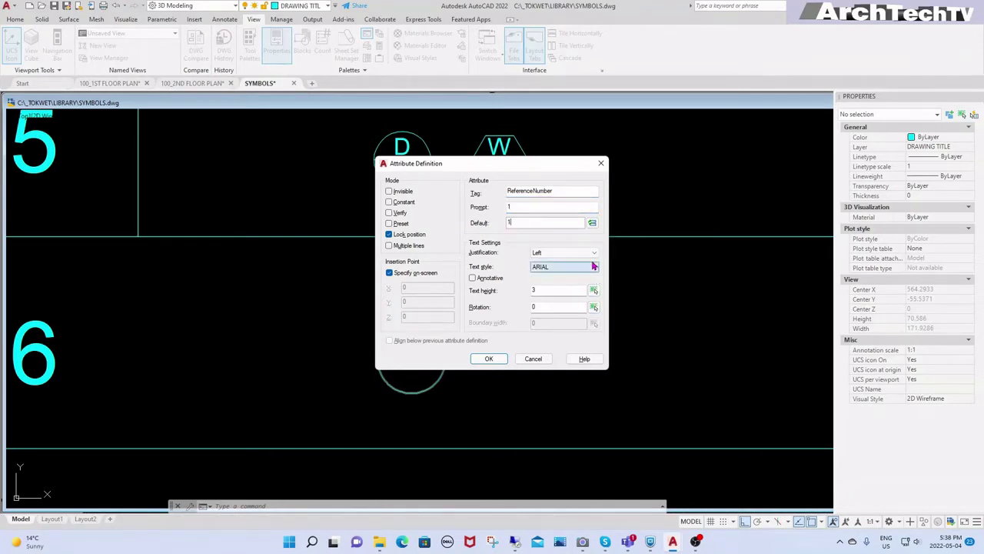
{"action": "left_click", "coordinate": [594, 253]}
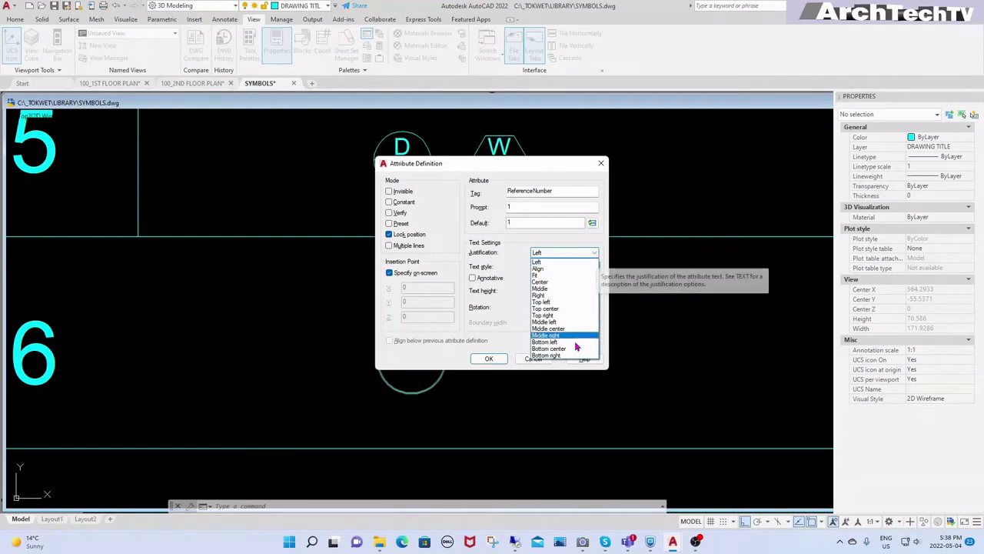
{"action": "left_click", "coordinate": [574, 350]}
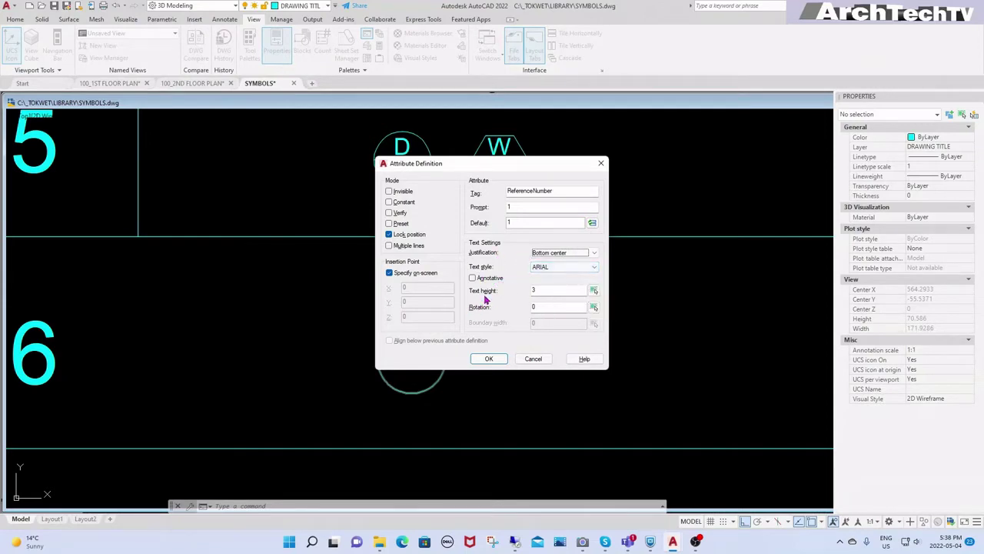
{"action": "double_click", "coordinate": [558, 292]}
{"action": "left_click", "coordinate": [490, 359]}
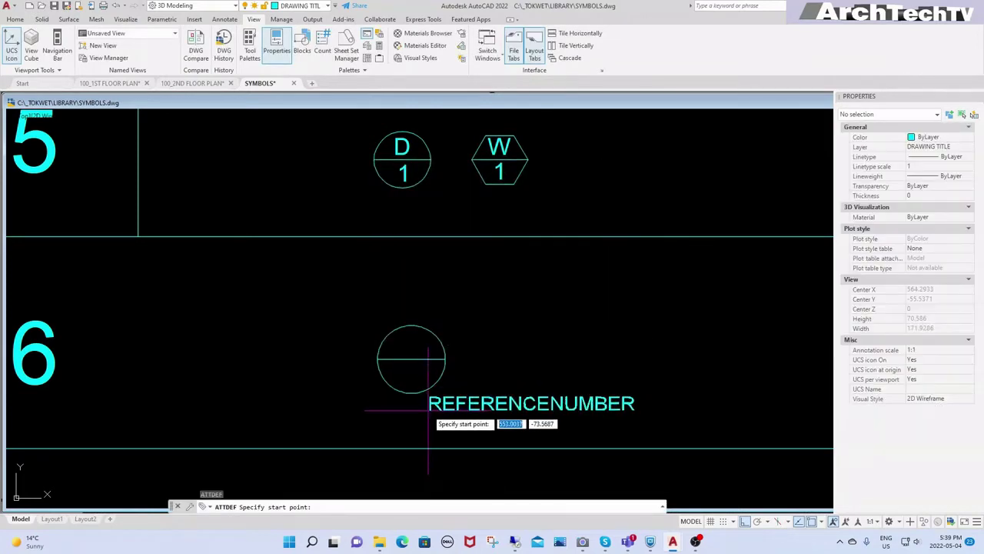
Place the REFERENCENUMBER attribute just below the circle.
{"action": "left_click", "coordinate": [229, 414]}
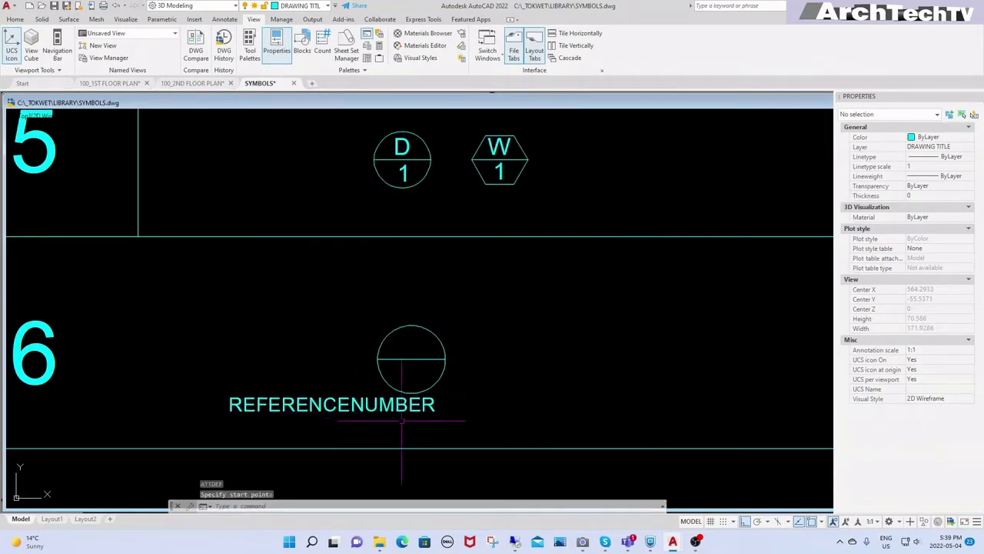
{"action": "key", "text": "Escape"}
{"action": "key", "text": "Escape"}
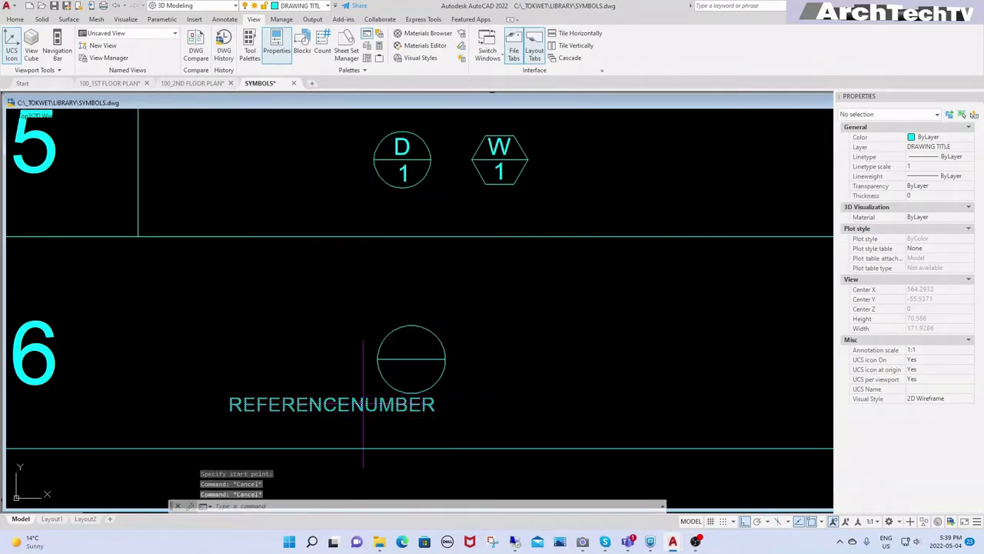
{"action": "left_click", "coordinate": [334, 406]}
{"action": "key", "text": "Escape"}
Move the REFERENCENUMBER text, Ortho off, to centre it in the circle's lower half.
{"action": "type", "text": "m"}
{"action": "key", "text": "Return"}
{"action": "left_click", "coordinate": [365, 405]}
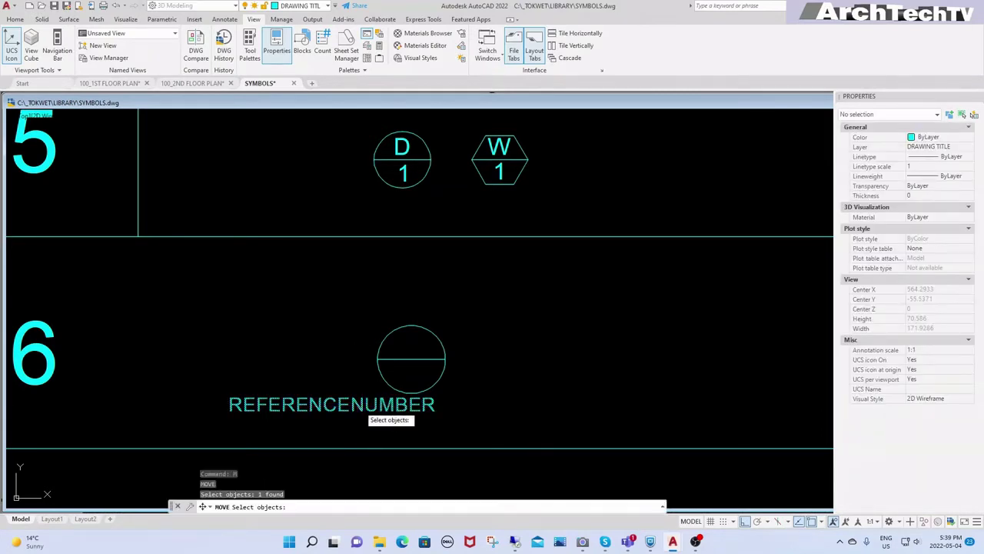
{"action": "key", "text": "Return"}
{"action": "left_click", "coordinate": [492, 407]}
{"action": "key", "text": "F8"}
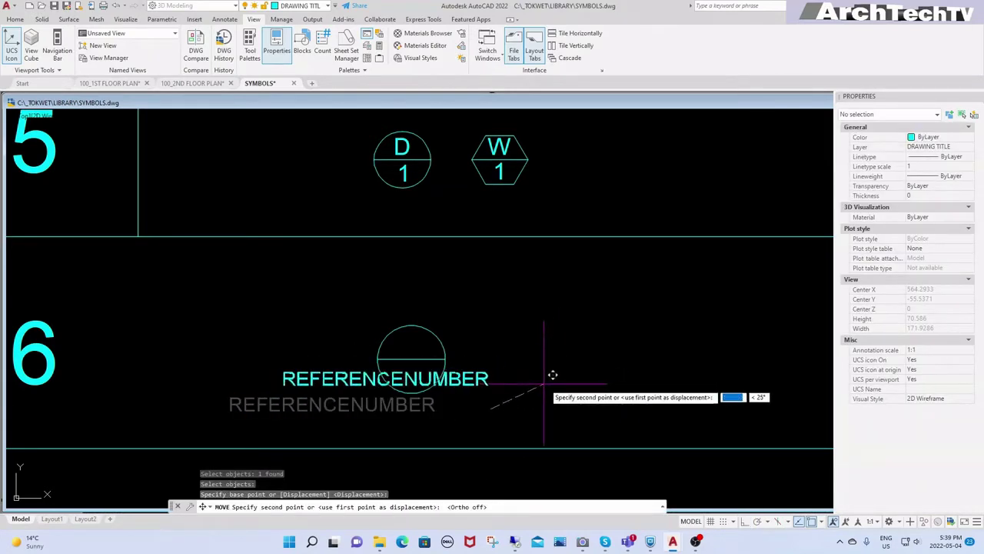
{"action": "left_click", "coordinate": [573, 379]}
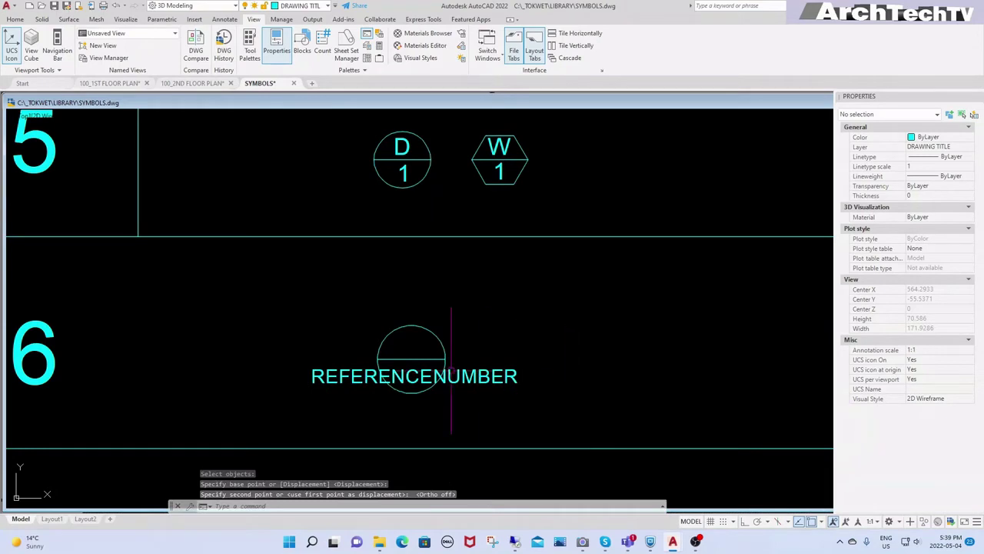
{"action": "scroll", "coordinate": [408, 335], "scroll_direction": "down", "scroll_amount": 3}
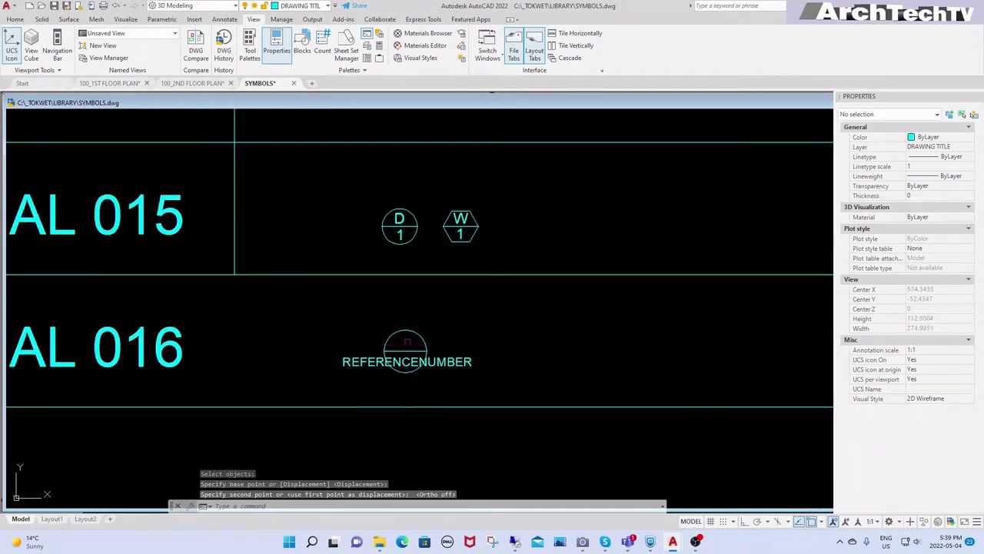
{"action": "scroll", "coordinate": [382, 360], "scroll_direction": "up", "scroll_amount": 5}
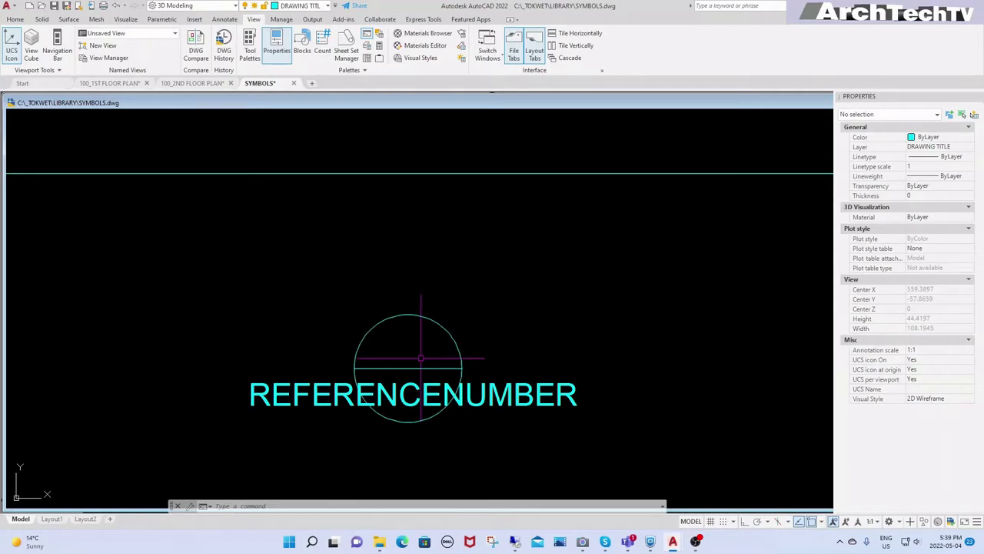
Define attribute DrawingNumber with prompt and default 1, Bottom center, text height 3.
{"action": "type", "text": "at"}
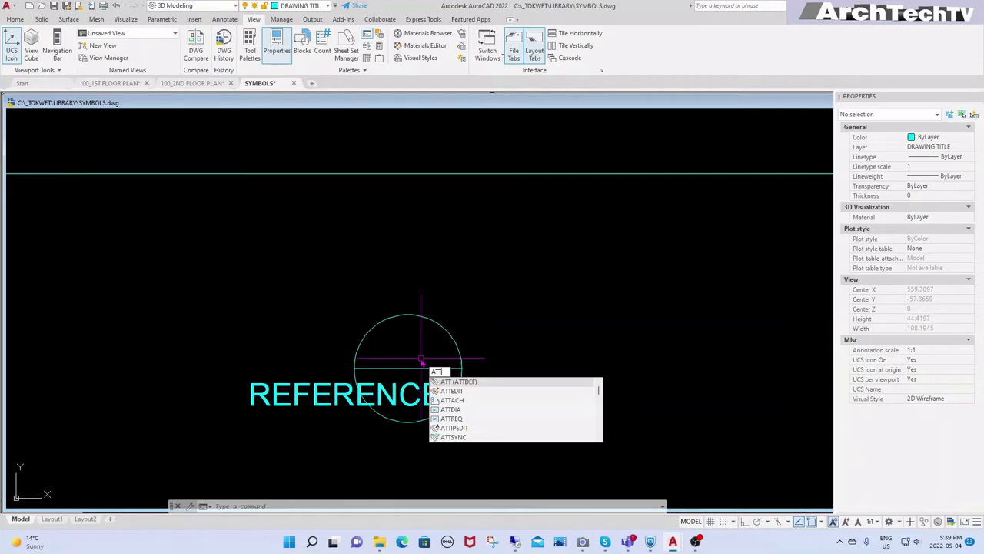
{"action": "key", "text": "Return"}
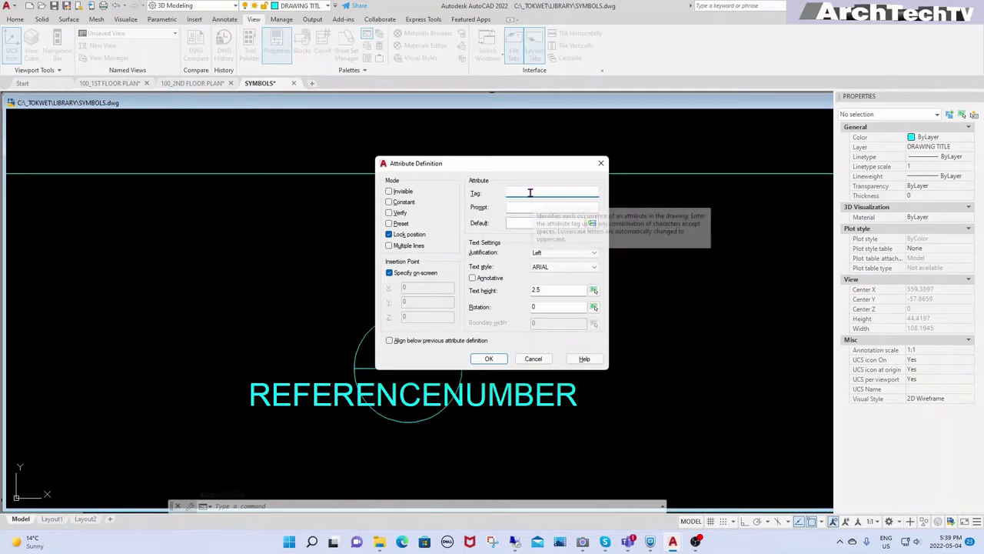
{"action": "type", "text": "DrawingNumber"}
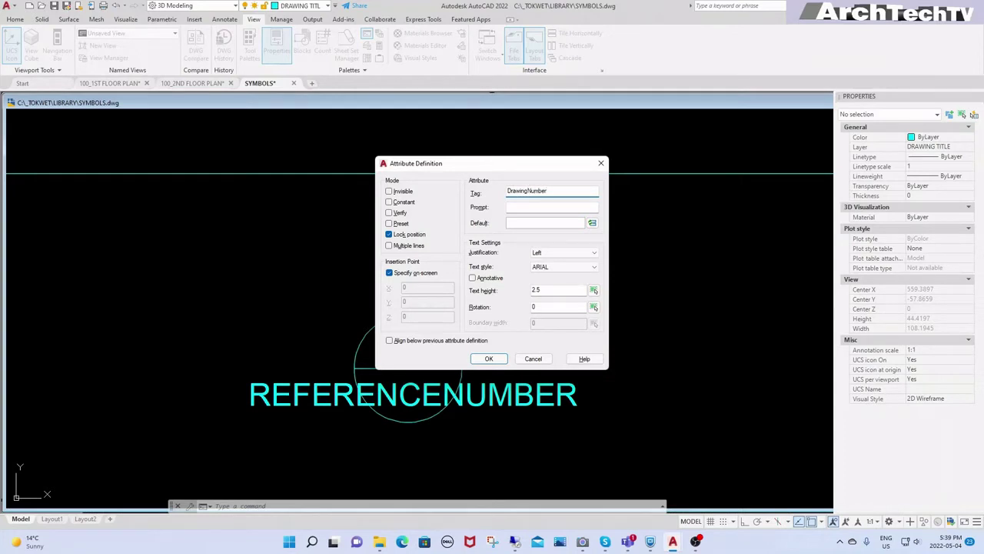
{"action": "left_click", "coordinate": [546, 207]}
{"action": "type", "text": "1"}
{"action": "left_click", "coordinate": [539, 225]}
{"action": "type", "text": "1"}
{"action": "left_click", "coordinate": [593, 253]}
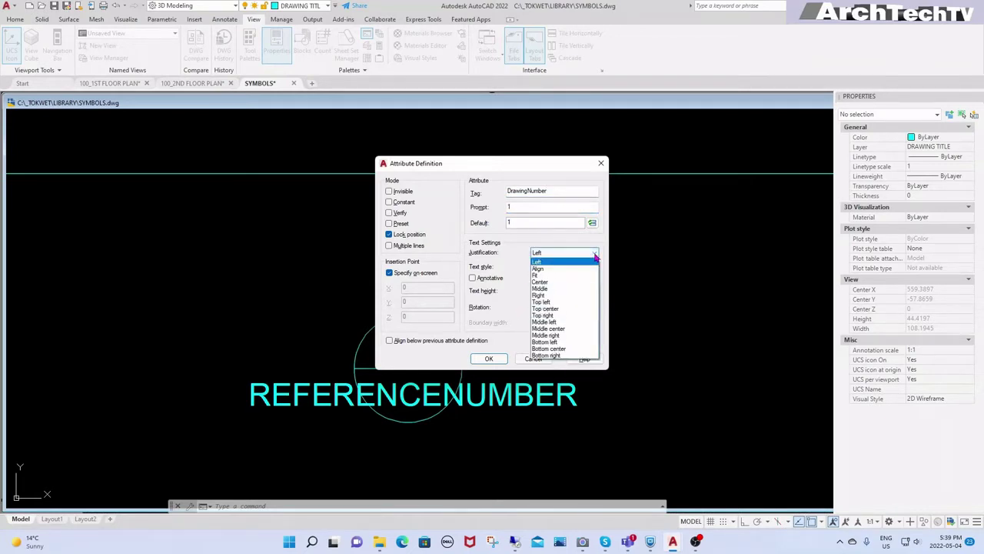
{"action": "left_click", "coordinate": [560, 348]}
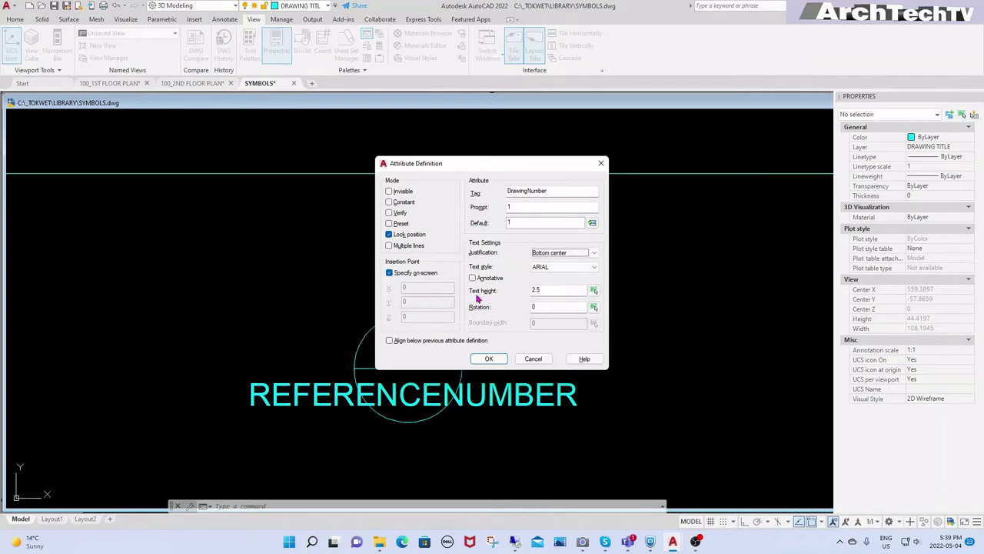
{"action": "double_click", "coordinate": [568, 291]}
{"action": "type", "text": "3"}
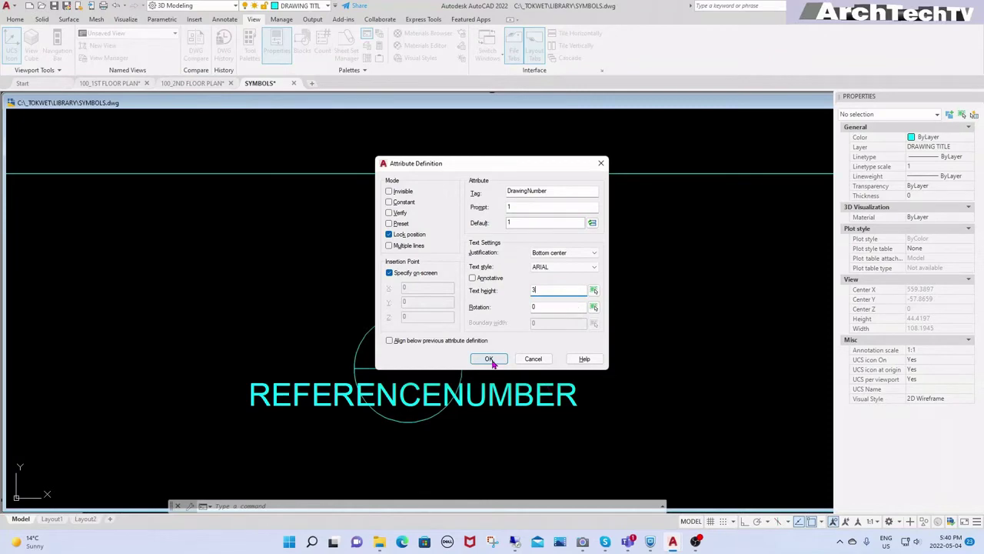
{"action": "left_click", "coordinate": [490, 359]}
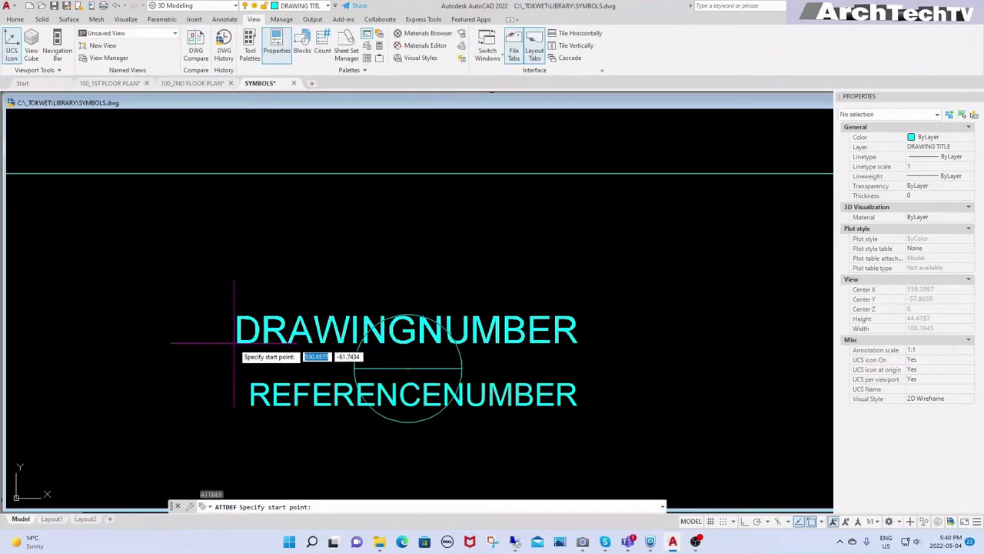
Place DRAWINGNUMBER and grip-move it centred just above the circle's centre line.
{"action": "left_click", "coordinate": [63, 339]}
{"action": "key", "text": "Escape"}
{"action": "key", "text": "Escape"}
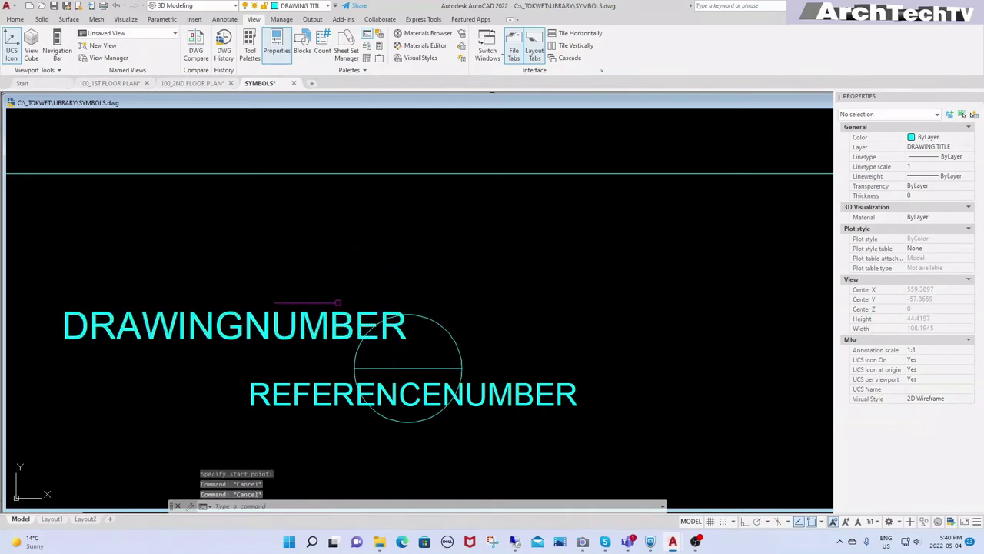
{"action": "left_click", "coordinate": [233, 343]}
{"action": "left_click", "coordinate": [235, 346]}
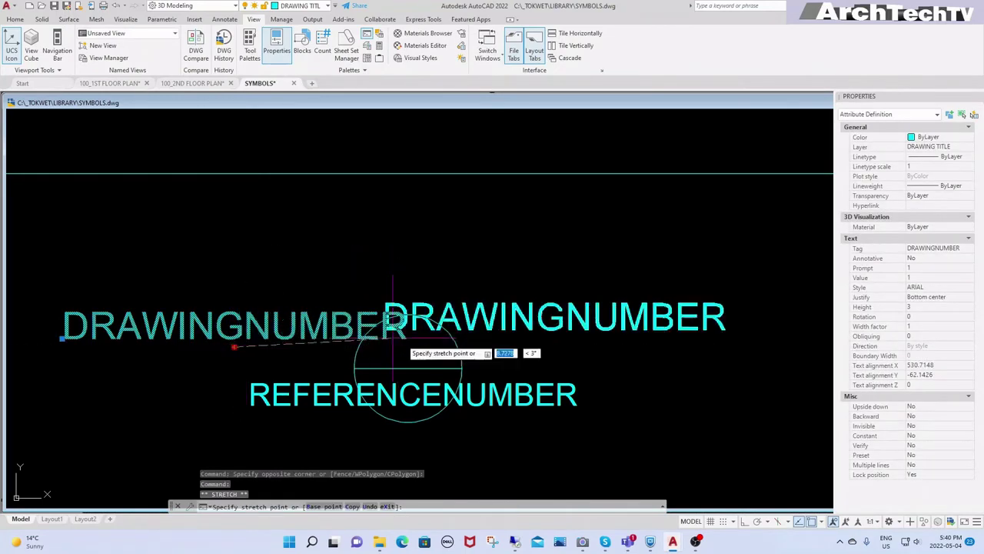
{"action": "left_click", "coordinate": [408, 368]}
{"action": "key", "text": "Escape"}
{"action": "key", "text": "Escape"}
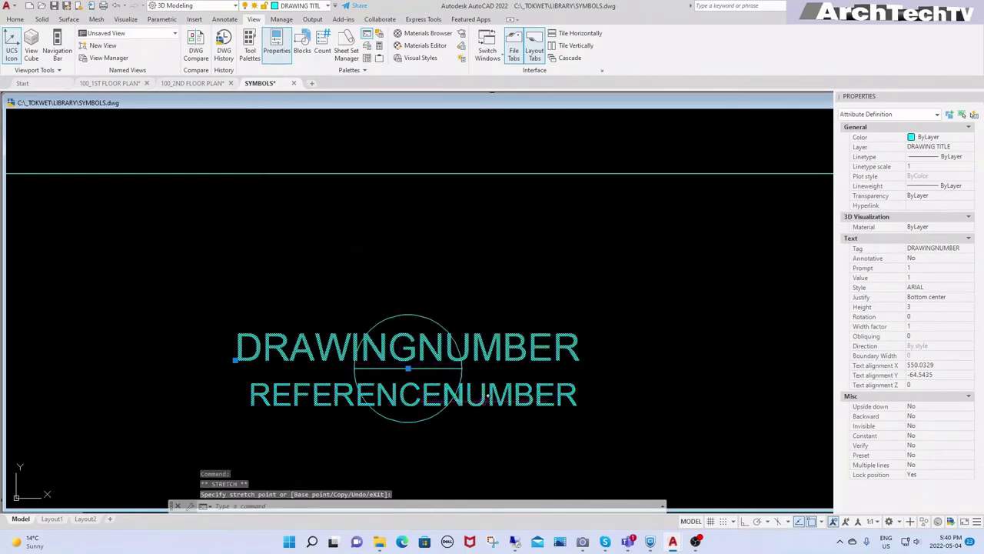
{"action": "left_click", "coordinate": [493, 396]}
{"action": "left_click", "coordinate": [457, 434]}
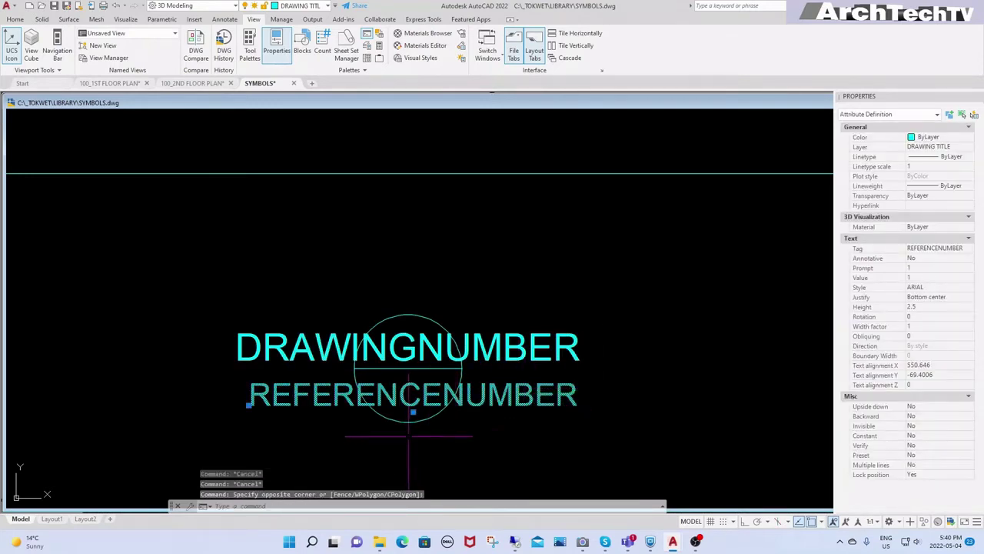
{"action": "key", "text": "Escape"}
Draw a vertical line with Ortho on from the circle's centre down below the circle.
{"action": "type", "text": "l"}
{"action": "key", "text": "Return"}
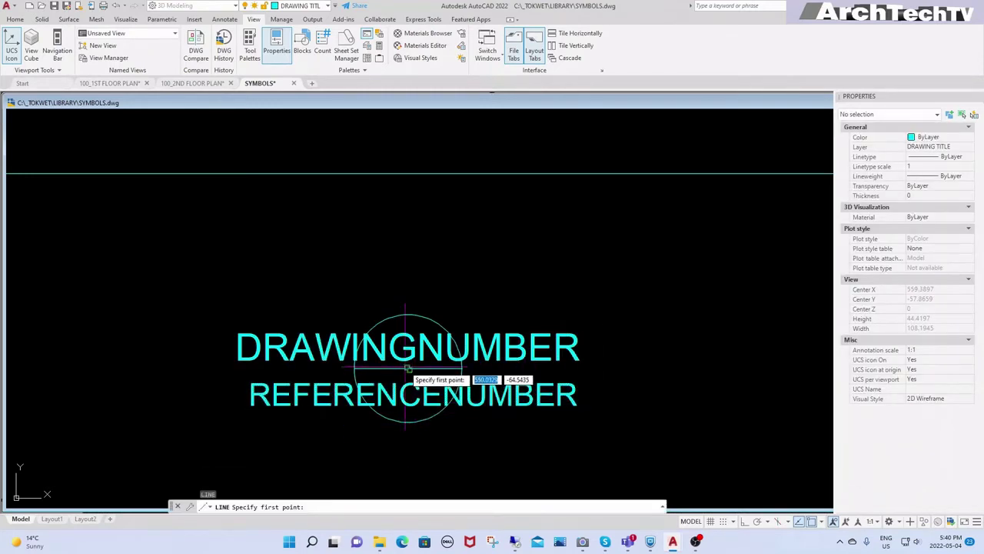
{"action": "left_click", "coordinate": [407, 370]}
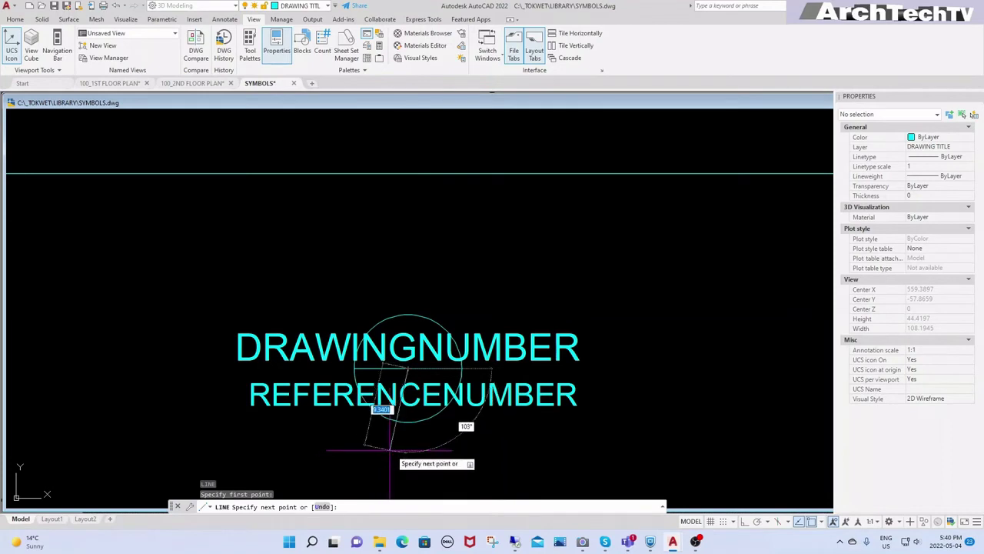
{"action": "key", "text": "F8"}
{"action": "left_click", "coordinate": [408, 446]}
{"action": "key", "text": "Return"}
{"action": "left_click", "coordinate": [649, 400]}
{"action": "left_click", "coordinate": [530, 419]}
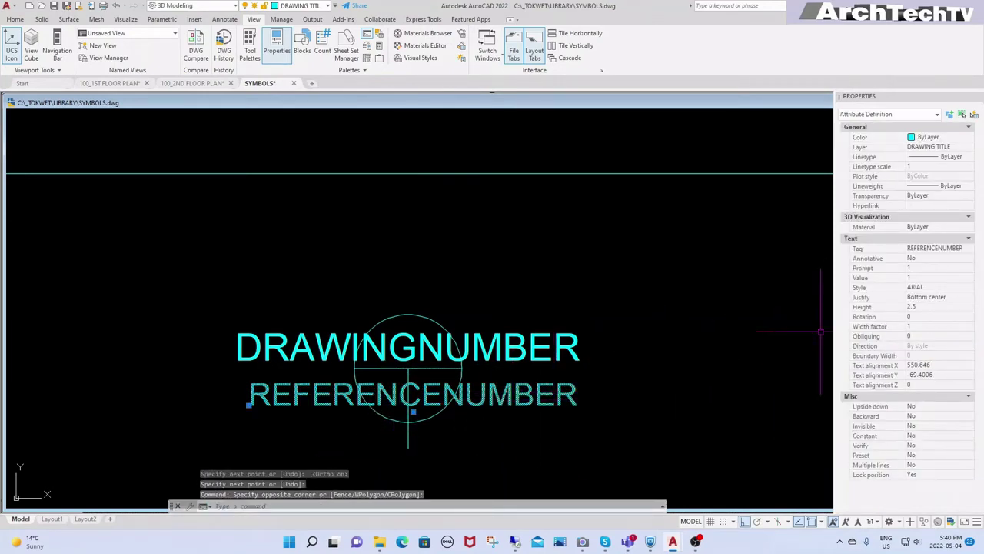
Set REFERENCENUMBER to Top center justification and move it slightly lower under the circle's centre.
{"action": "left_click", "coordinate": [971, 299]}
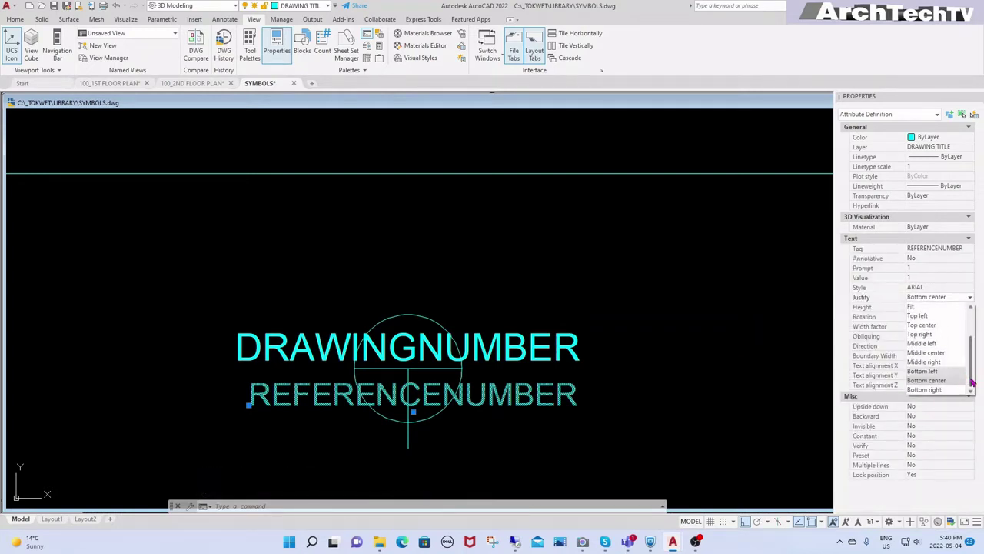
{"action": "left_click", "coordinate": [923, 325]}
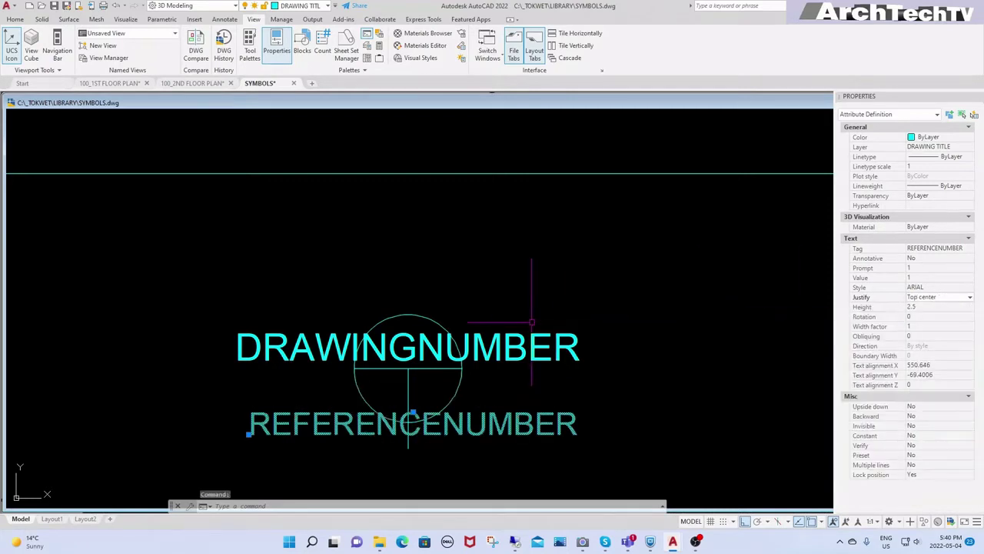
{"action": "left_click", "coordinate": [413, 415]}
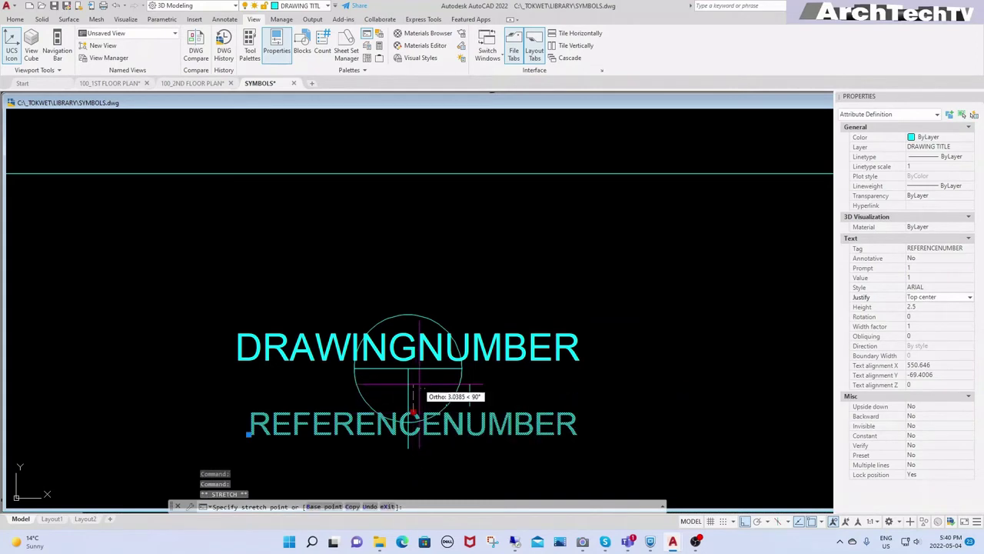
{"action": "key", "text": "Escape"}
{"action": "key", "text": "Escape"}
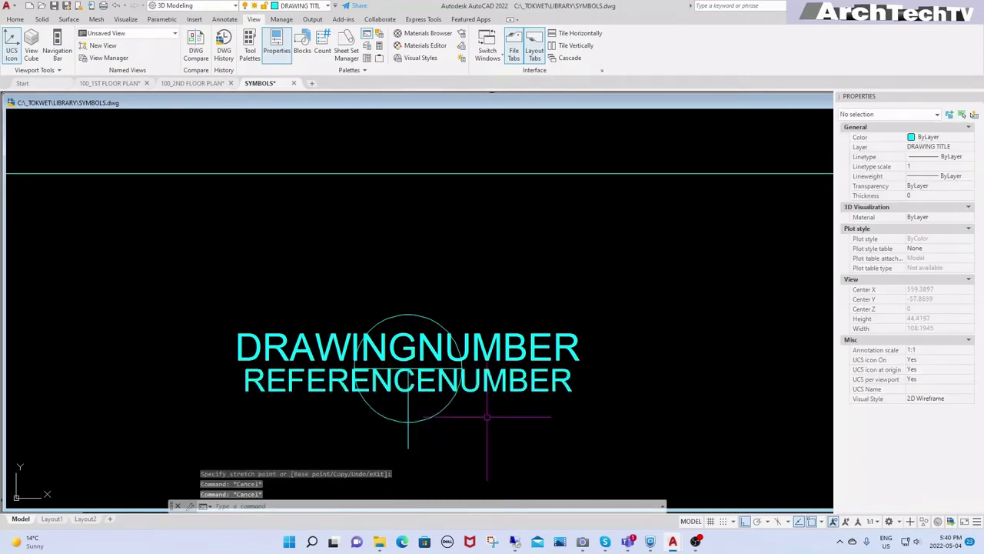
{"action": "type", "text": "m"}
{"action": "key", "text": "Return"}
{"action": "left_click", "coordinate": [472, 386]}
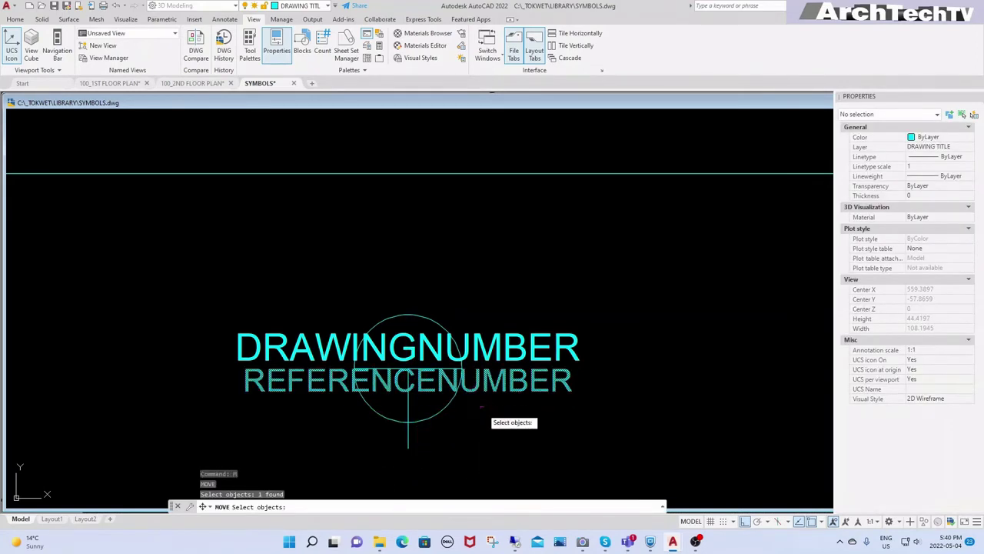
{"action": "key", "text": "Return"}
{"action": "left_click", "coordinate": [492, 416]}
{"action": "left_click", "coordinate": [497, 420]}
Erase the vertical line below the circle and zoom in on the tutorial 016 symbol.
{"action": "type", "text": "e"}
{"action": "key", "text": "Return"}
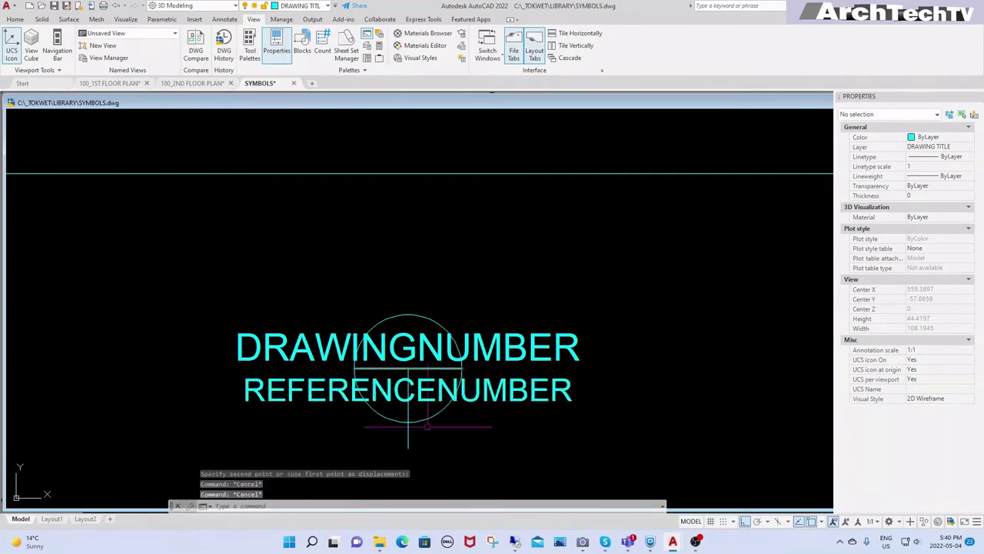
{"action": "left_click_drag", "start_coordinate": [451, 443], "coordinate": [369, 432]}
{"action": "key", "text": "Return"}
{"action": "scroll", "coordinate": [430, 443], "scroll_direction": "down", "scroll_amount": 2}
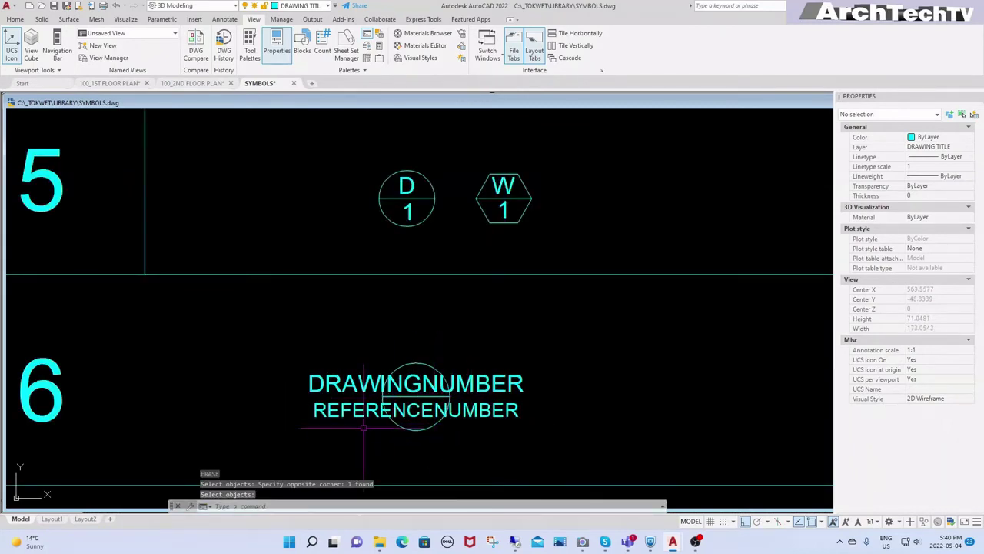
{"action": "scroll", "coordinate": [365, 428], "scroll_direction": "down", "scroll_amount": 2}
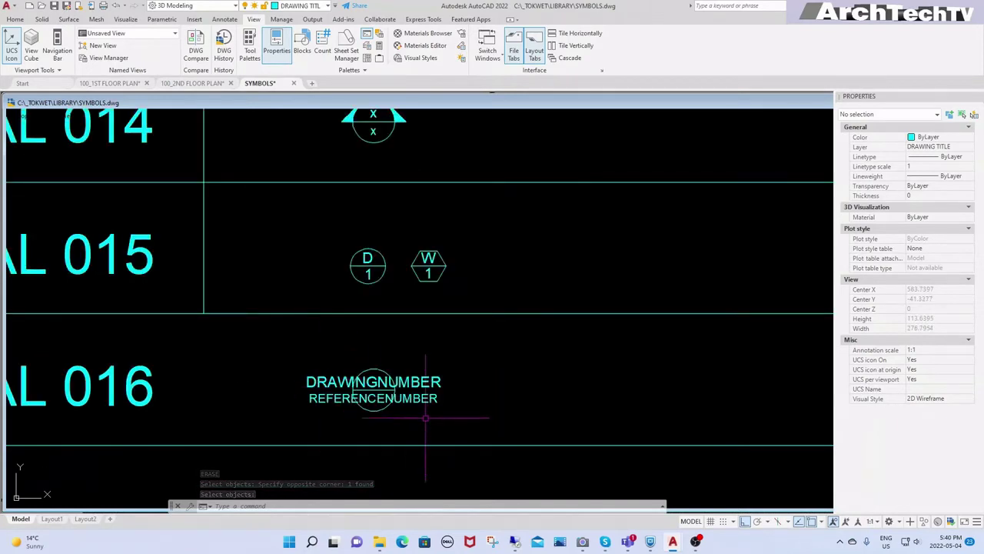
{"action": "scroll", "coordinate": [424, 418], "scroll_direction": "up", "scroll_amount": 2}
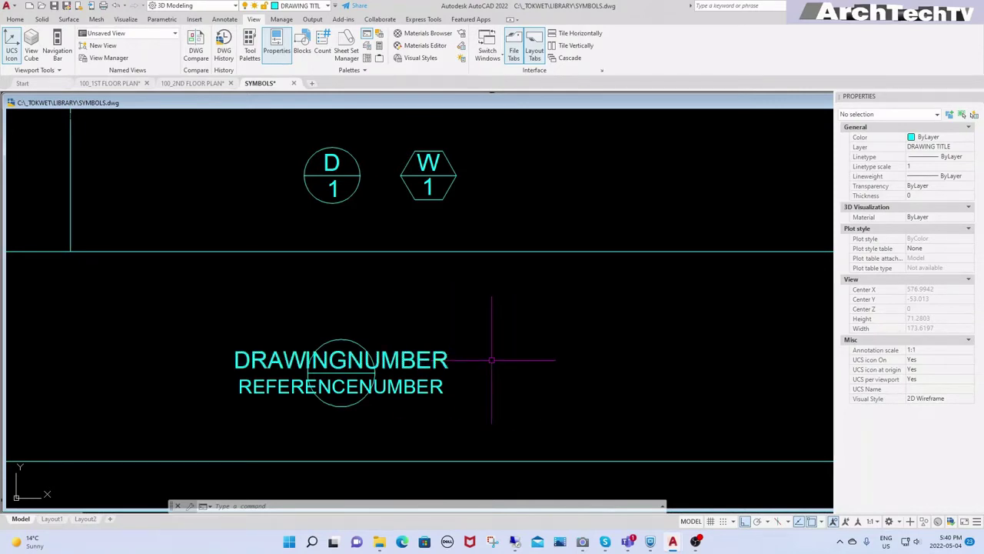
With ATTDEF, create tag DrawingTitle, prompt and default Title, Bottom left justification, height 6.
{"action": "type", "text": "a"}
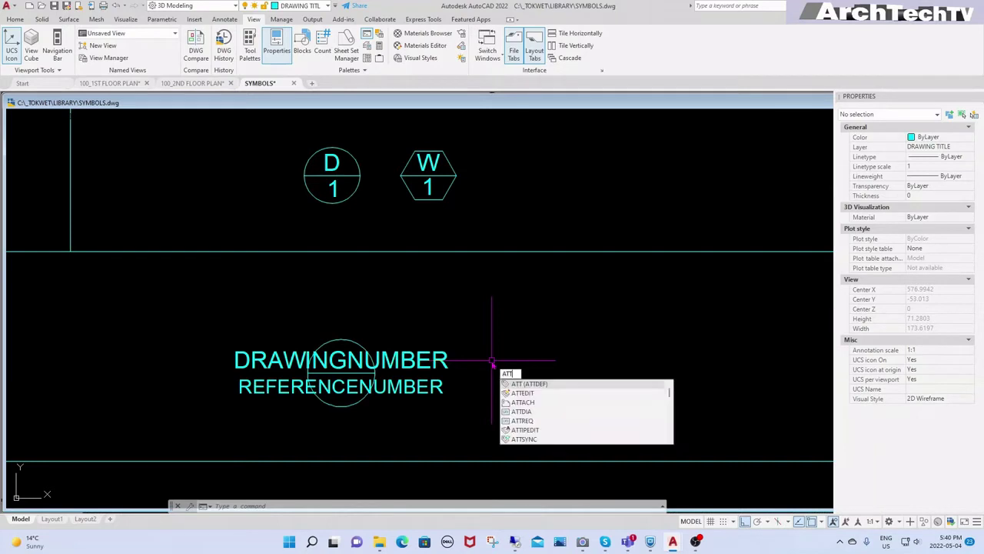
{"action": "key", "text": "Return"}
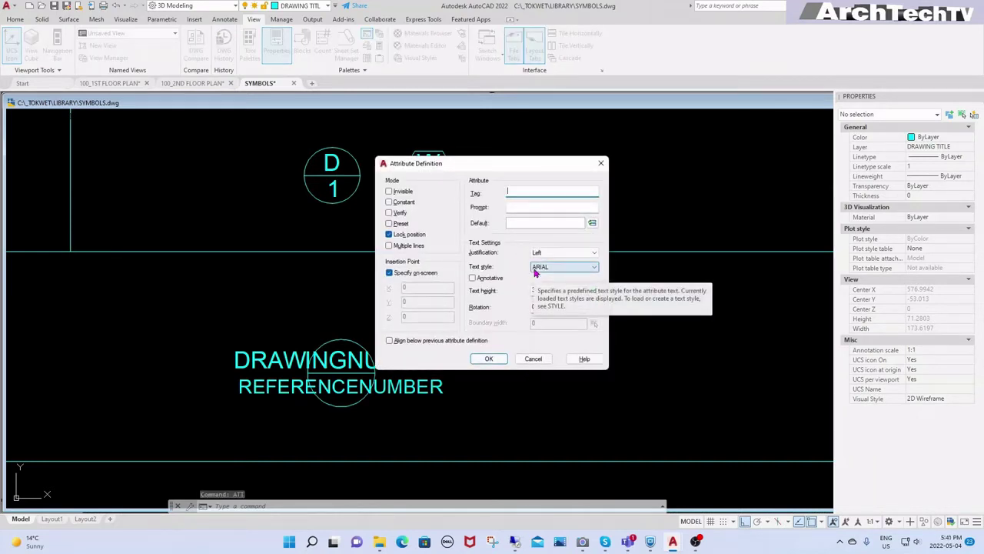
{"action": "type", "text": "DrawingTitle"}
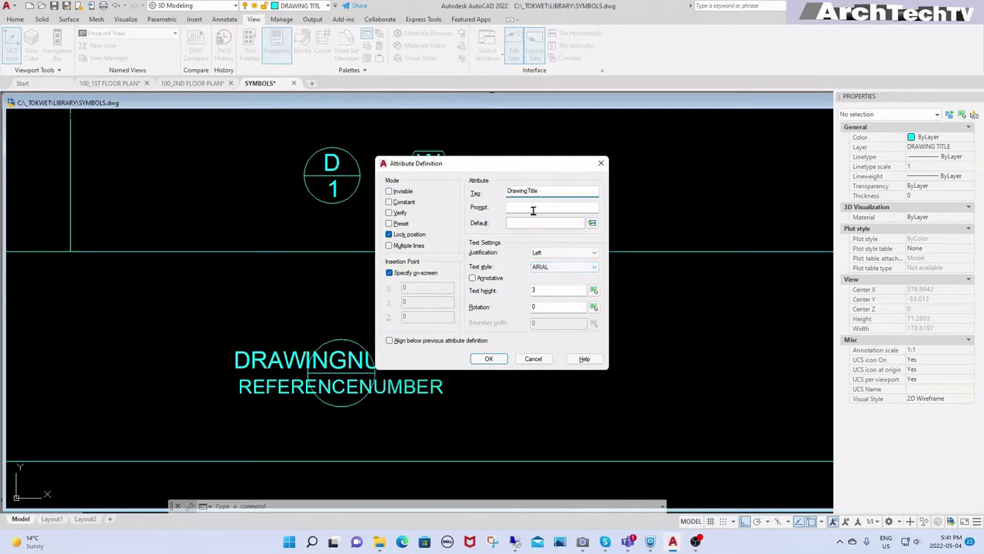
{"action": "left_click", "coordinate": [534, 209]}
{"action": "type", "text": "Titl"}
{"action": "type", "text": "e"}
{"action": "left_click", "coordinate": [530, 224]}
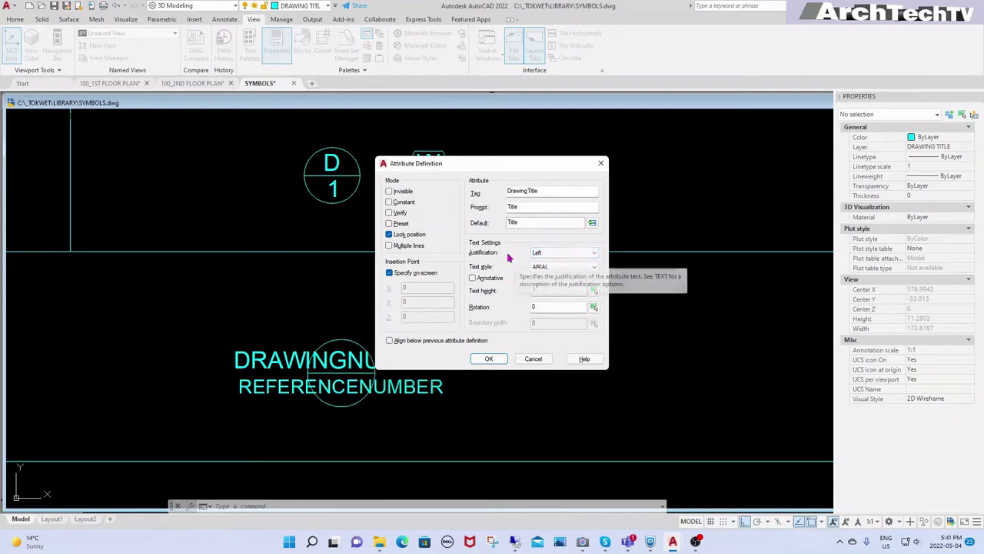
{"action": "type", "text": "Title"}
{"action": "left_click", "coordinate": [594, 257]}
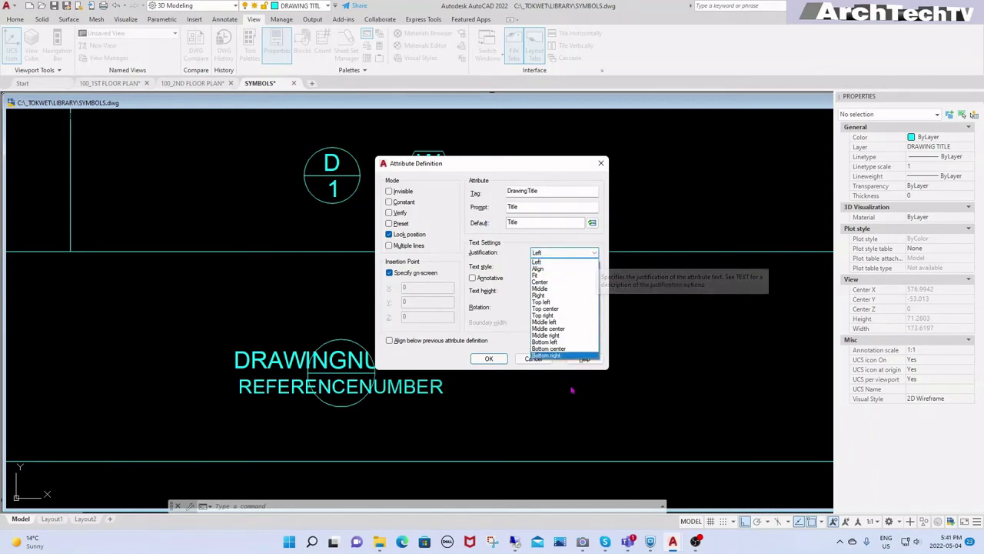
{"action": "left_click", "coordinate": [557, 343]}
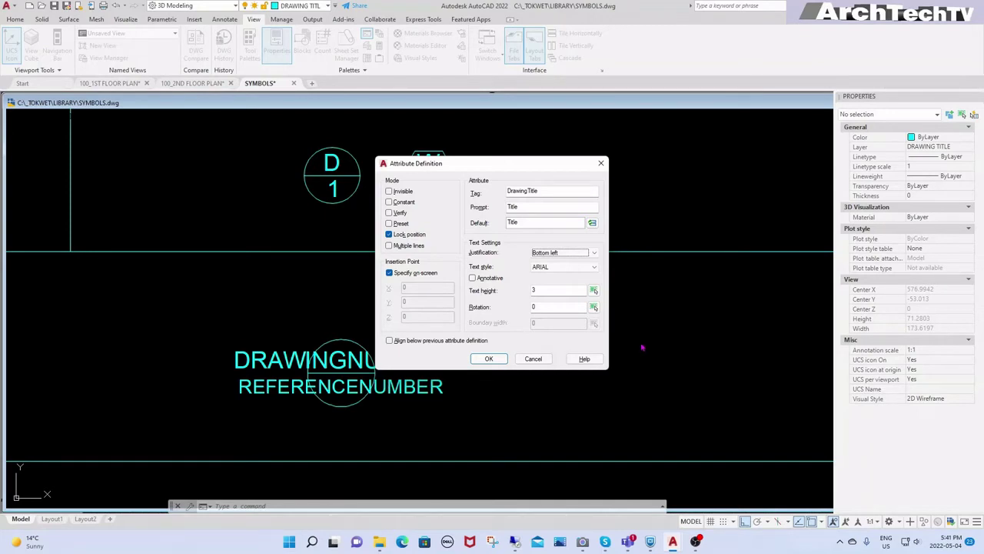
{"action": "double_click", "coordinate": [544, 293]}
{"action": "type", "text": "6"}
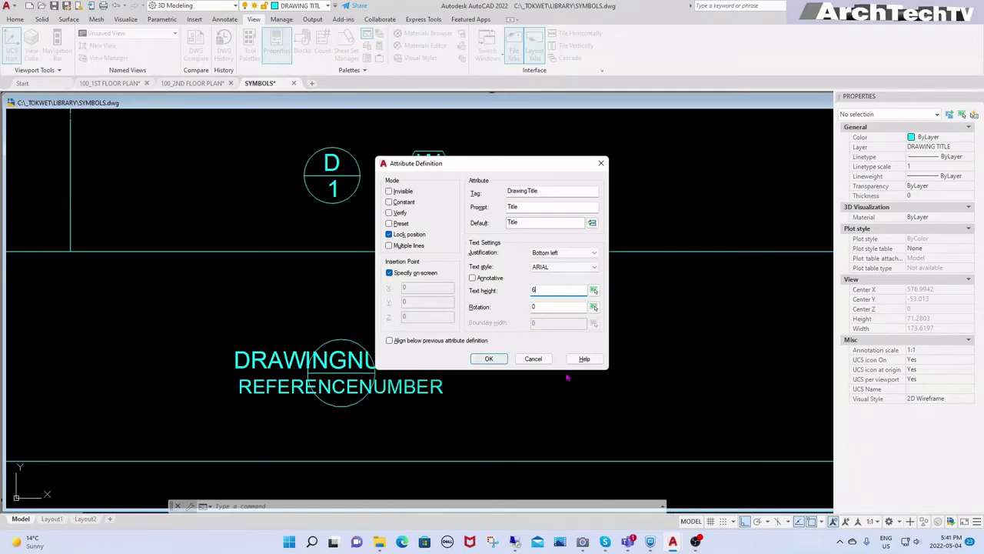
{"action": "left_click", "coordinate": [490, 359]}
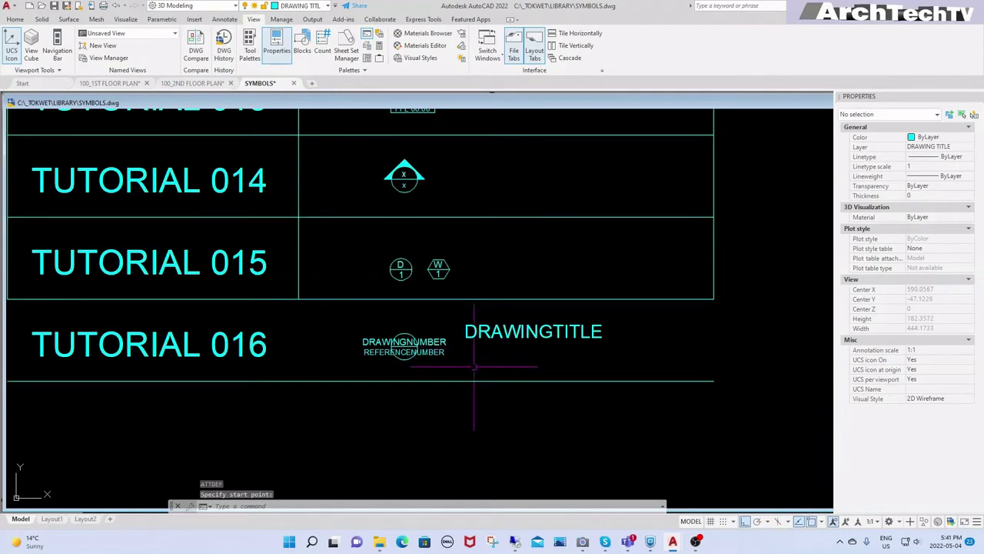
Place DRAWINGTITLE and grip-stretch it beside the DRAWINGNUMBER circle.
{"action": "scroll", "coordinate": [447, 342], "scroll_direction": "up", "scroll_amount": 2}
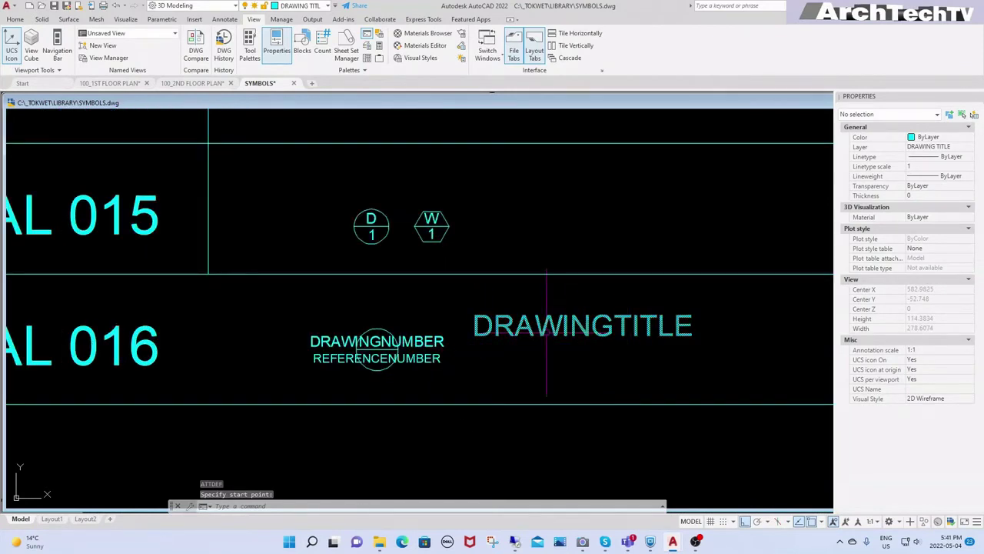
{"action": "scroll", "coordinate": [431, 356], "scroll_direction": "up", "scroll_amount": 2}
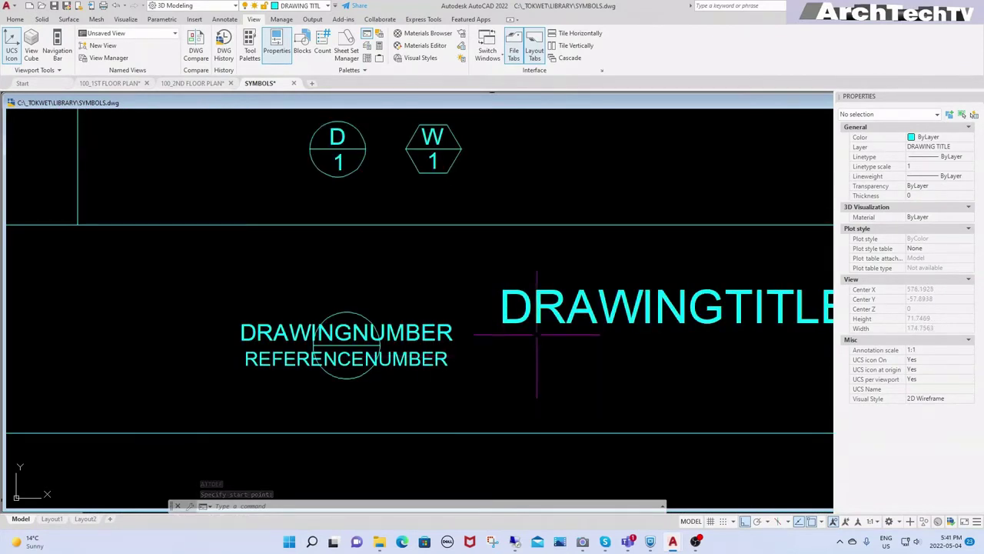
{"action": "left_click", "coordinate": [560, 267]}
{"action": "left_click", "coordinate": [511, 323]}
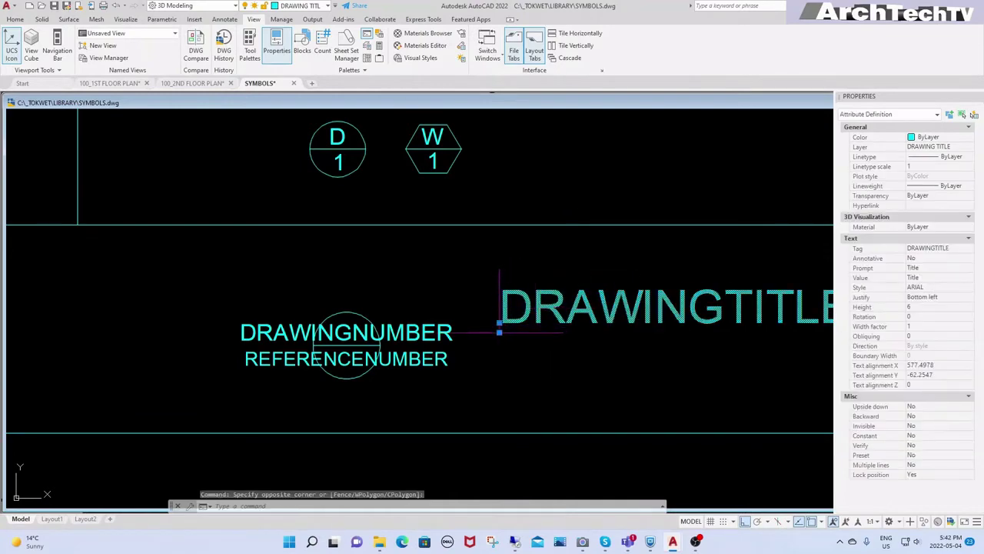
{"action": "left_click", "coordinate": [499, 331]}
{"action": "left_click", "coordinate": [383, 345]}
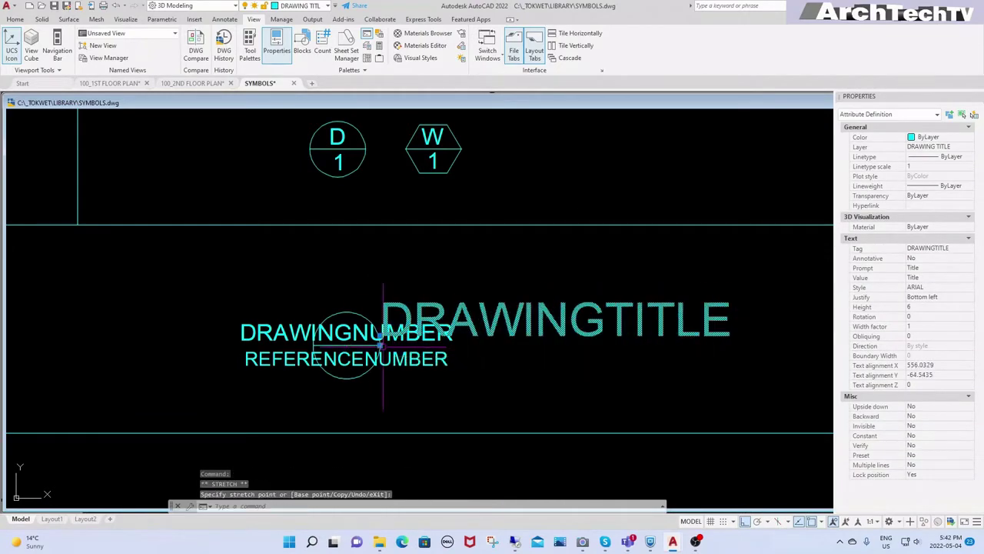
{"action": "scroll", "coordinate": [398, 350], "scroll_direction": "down", "scroll_amount": 3}
{"action": "key", "text": "Escape"}
{"action": "key", "text": "Escape"}
{"action": "key", "text": "Escape"}
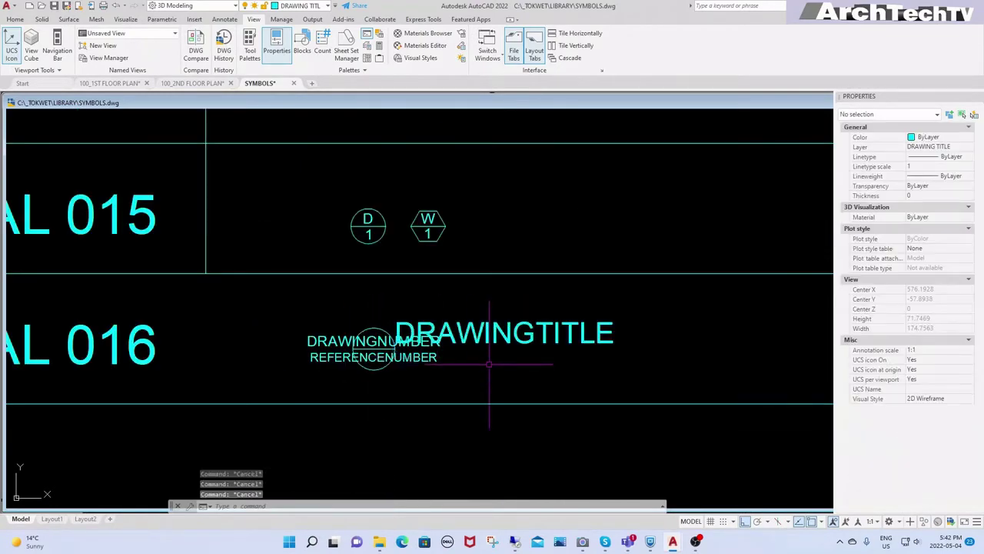
Select the DRAWINGNUMBER and REFERENCENUMBER attributes together with the circle.
{"action": "scroll", "coordinate": [510, 362], "scroll_direction": "up", "scroll_amount": 1}
{"action": "scroll", "coordinate": [490, 388], "scroll_direction": "up", "scroll_amount": 1}
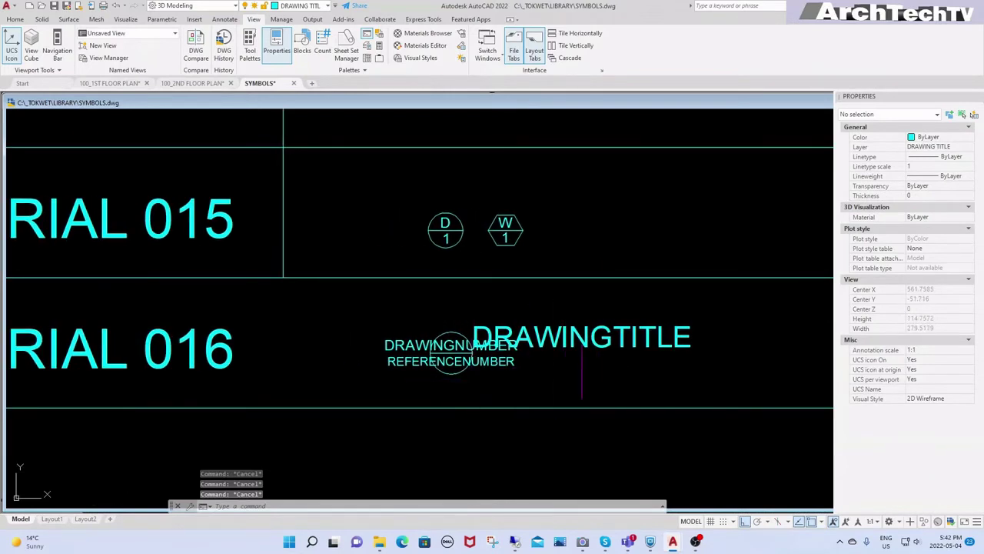
{"action": "left_click", "coordinate": [573, 338]}
{"action": "key", "text": "Escape"}
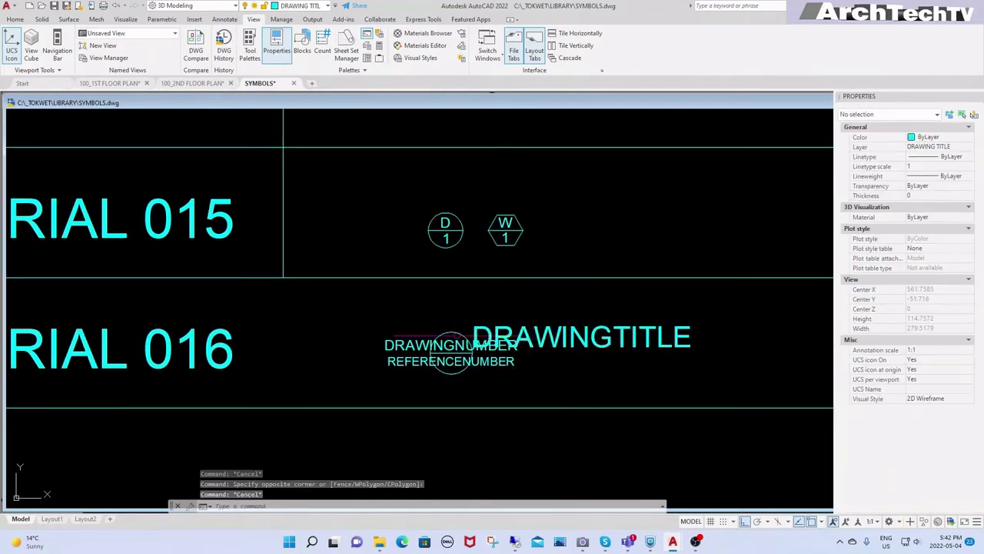
{"action": "left_click_drag", "start_coordinate": [469, 327], "coordinate": [403, 359]}
{"action": "left_click", "coordinate": [432, 352]}
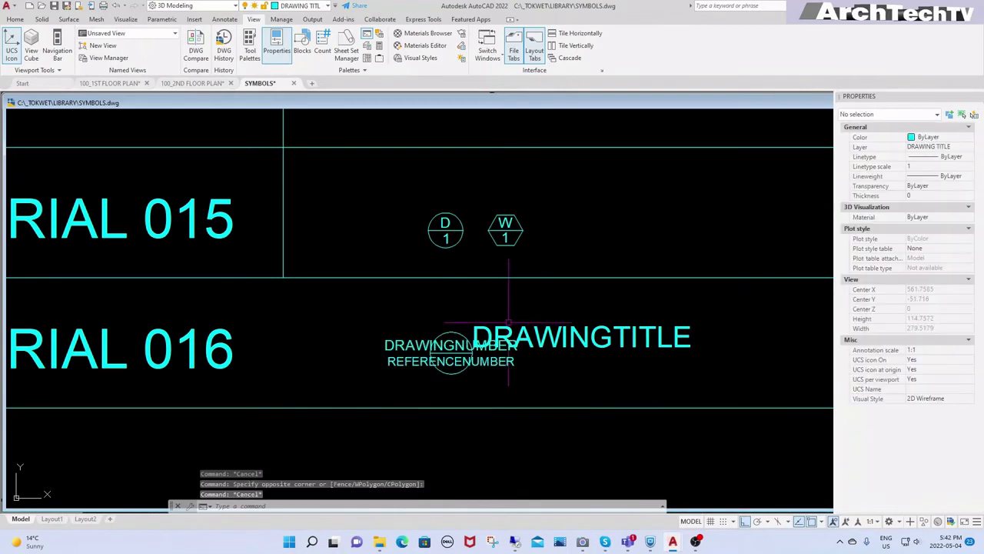
{"action": "left_click", "coordinate": [415, 382]}
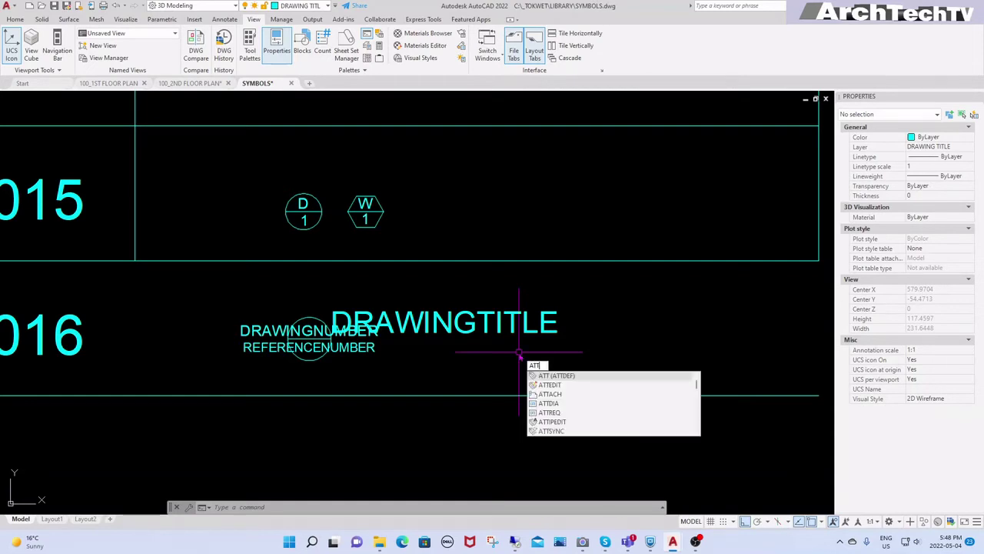
Define the Scale attribute with prompt and default 1, Bottom left justification, text height 2.5.
{"action": "key", "text": "Return"}
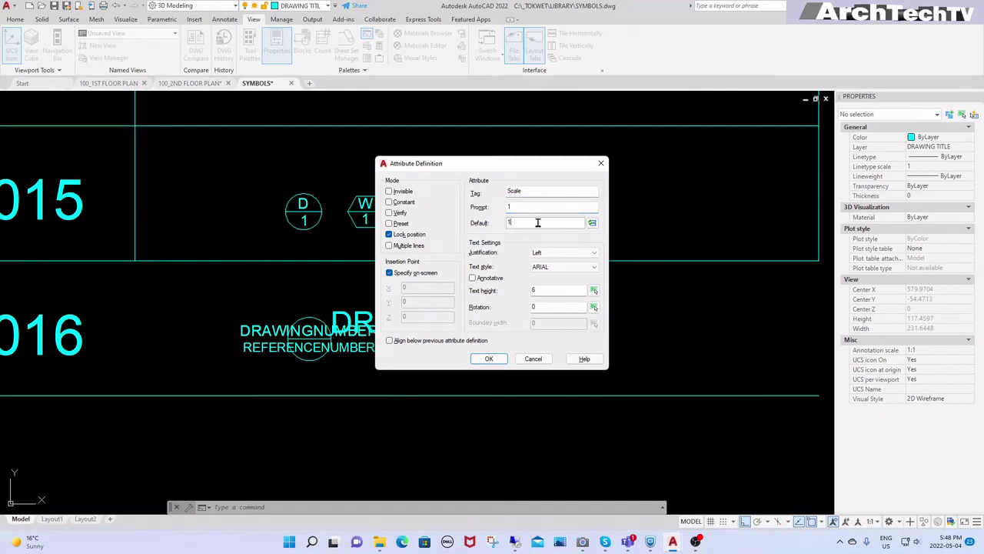
{"action": "left_click", "coordinate": [594, 256]}
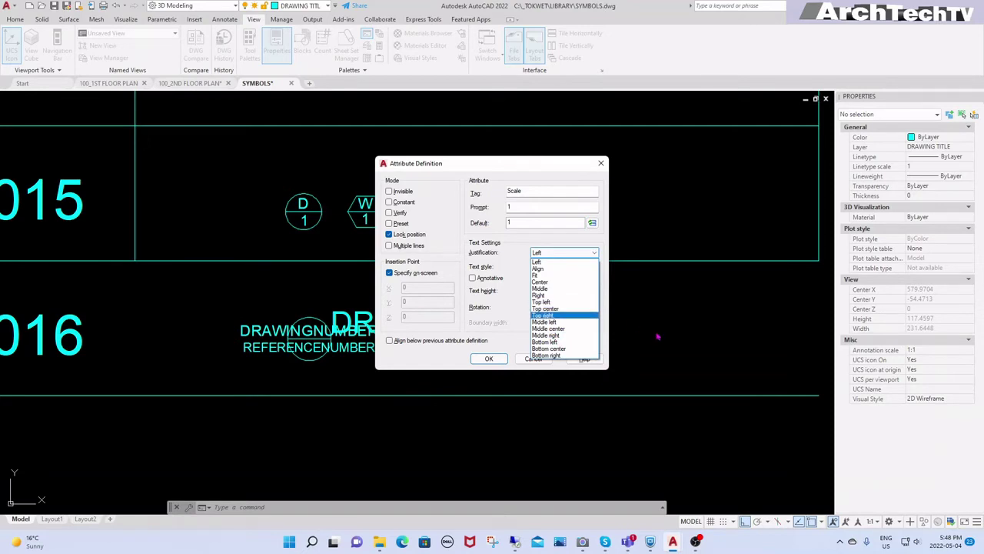
{"action": "key", "text": "Down"}
{"action": "key", "text": "Down"}
{"action": "key", "text": "Down"}
{"action": "key", "text": "Return"}
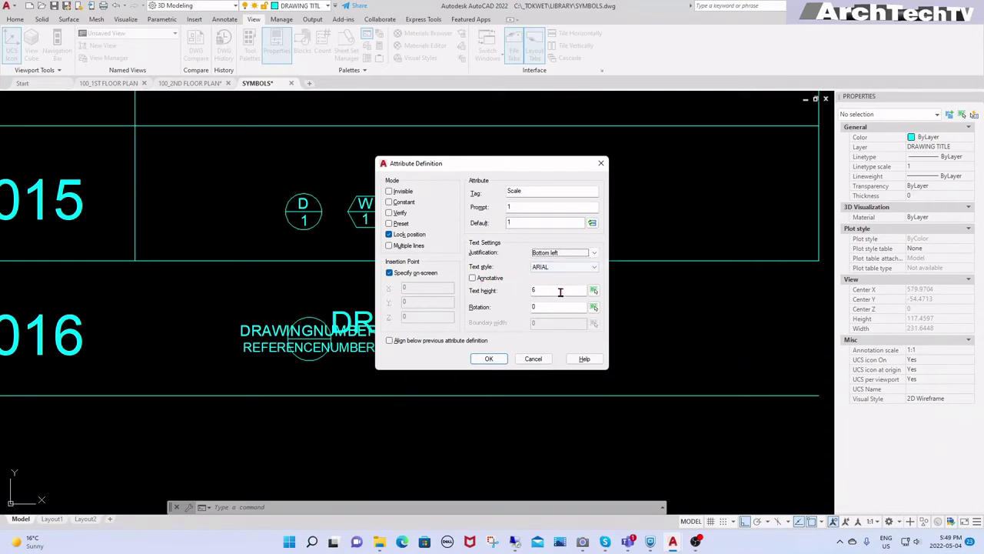
{"action": "key", "text": "BackSpace"}
{"action": "left_click", "coordinate": [489, 359]}
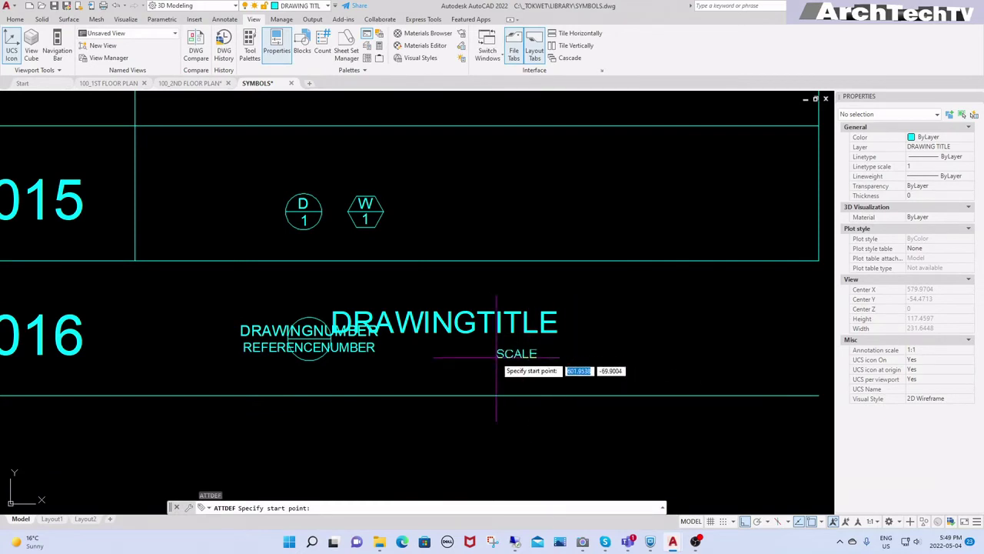
{"action": "key", "text": "Escape"}
{"action": "key", "text": "Escape"}
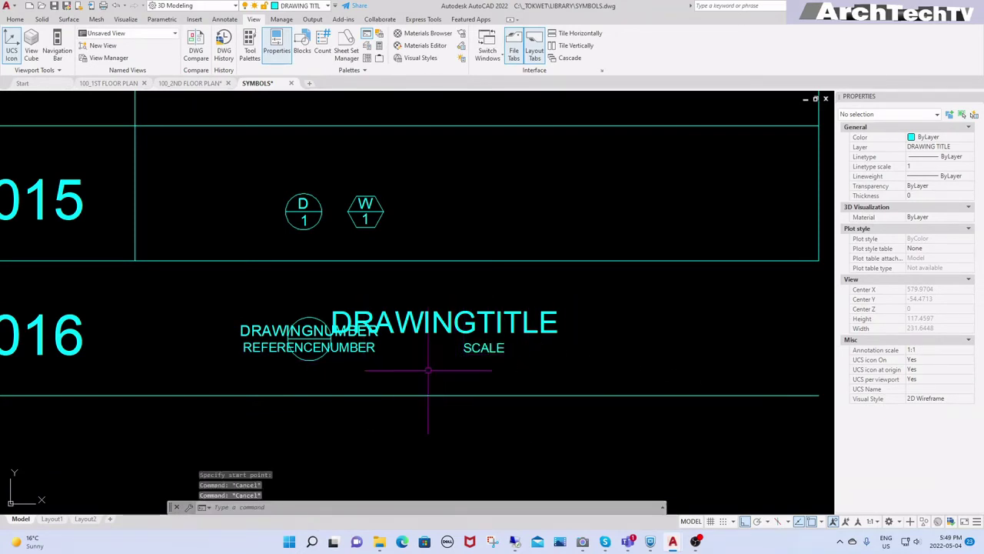
{"action": "scroll", "coordinate": [470, 355], "scroll_direction": "up", "scroll_amount": 2}
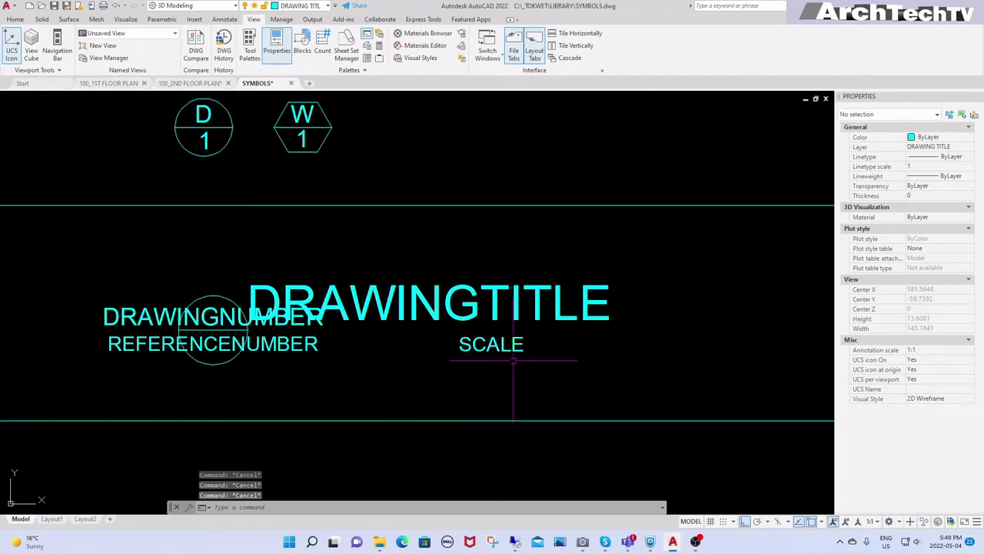
{"action": "type", "text": ","}
{"action": "key", "text": "Return"}
{"action": "type", "text": "m"}
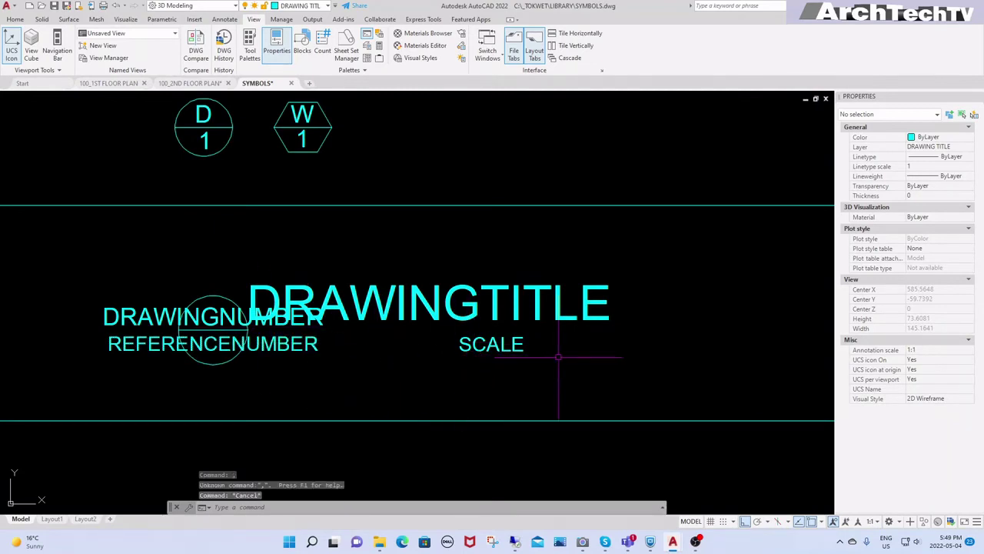
{"action": "key", "text": "Return"}
{"action": "left_click", "coordinate": [519, 348]}
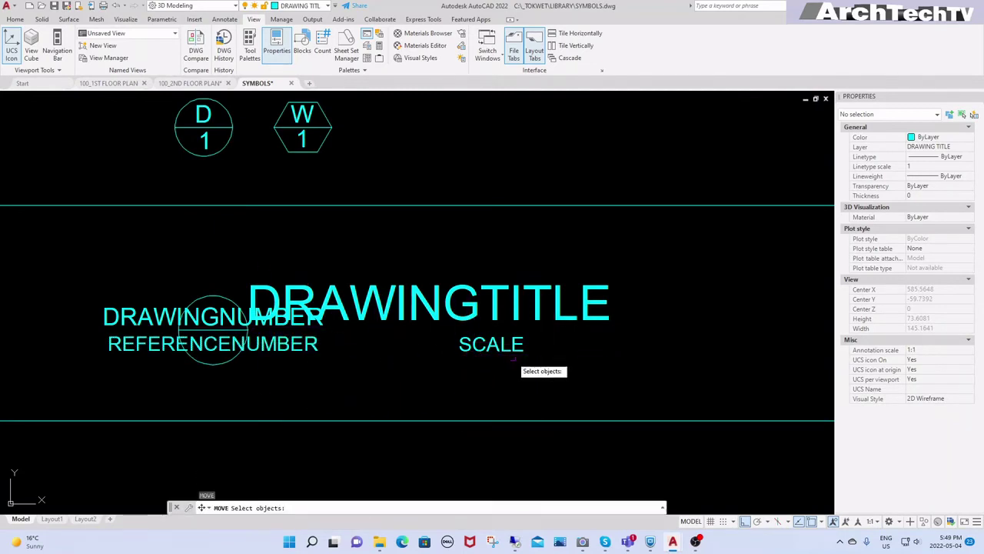
{"action": "key", "text": "Return"}
{"action": "left_click", "coordinate": [589, 383]}
{"action": "left_click", "coordinate": [456, 382]}
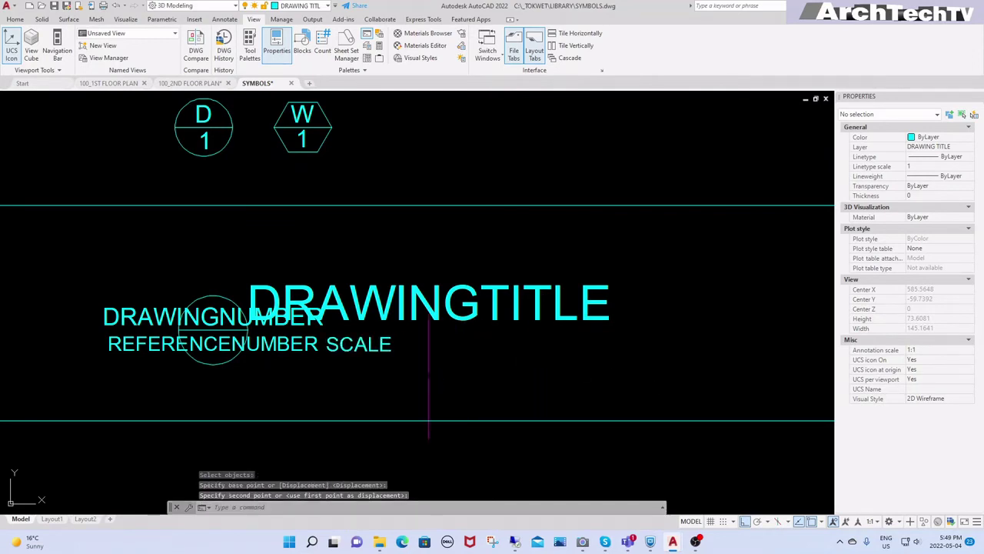
{"action": "type", "text": "m"}
{"action": "key", "text": "Return"}
{"action": "left_click", "coordinate": [384, 349]}
{"action": "key", "text": "Return"}
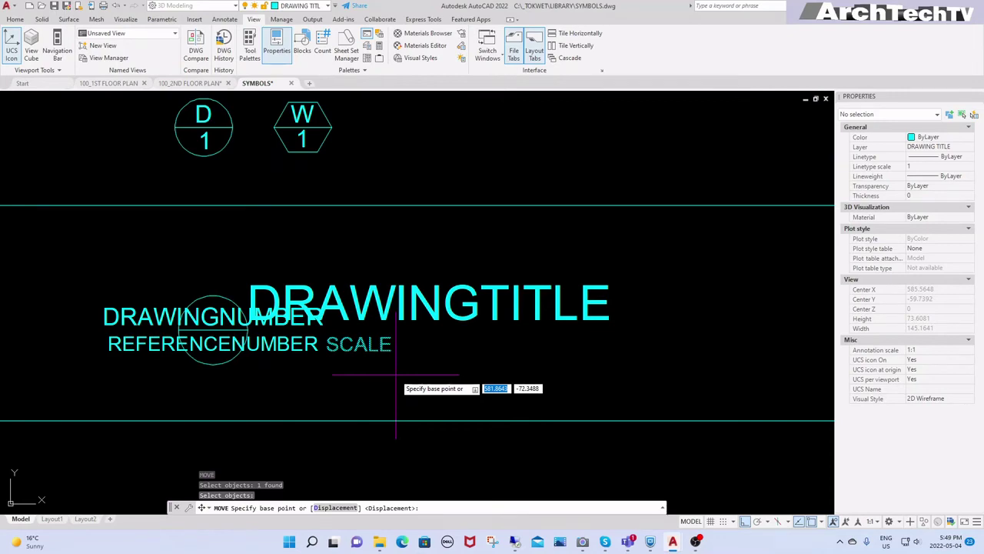
{"action": "scroll", "coordinate": [396, 375], "scroll_direction": "down", "scroll_amount": 2}
{"action": "scroll", "coordinate": [431, 377], "scroll_direction": "up", "scroll_amount": 1}
{"action": "scroll", "coordinate": [529, 354], "scroll_direction": "up", "scroll_amount": 4}
{"action": "key", "text": "Escape"}
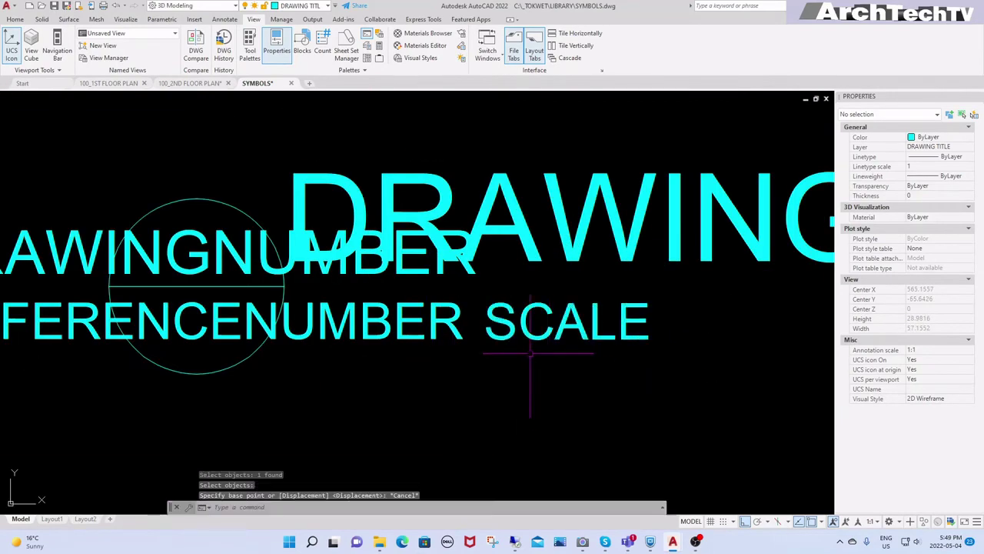
{"action": "key", "text": "Escape"}
{"action": "key", "text": "Escape"}
{"action": "key", "text": "Escape"}
{"action": "scroll", "coordinate": [514, 356], "scroll_direction": "down", "scroll_amount": 2}
{"action": "scroll", "coordinate": [400, 374], "scroll_direction": "down", "scroll_amount": 3}
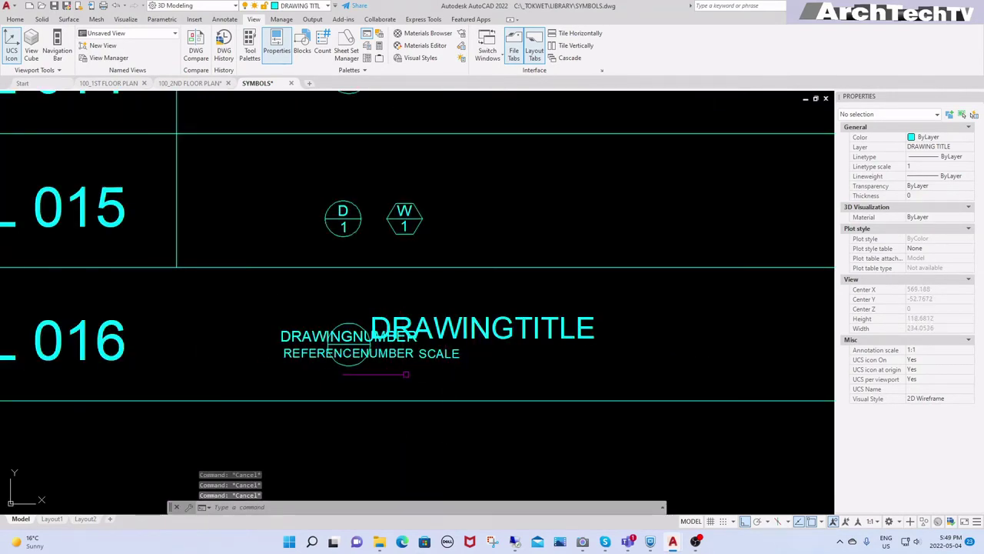
{"action": "scroll", "coordinate": [406, 375], "scroll_direction": "up", "scroll_amount": 2}
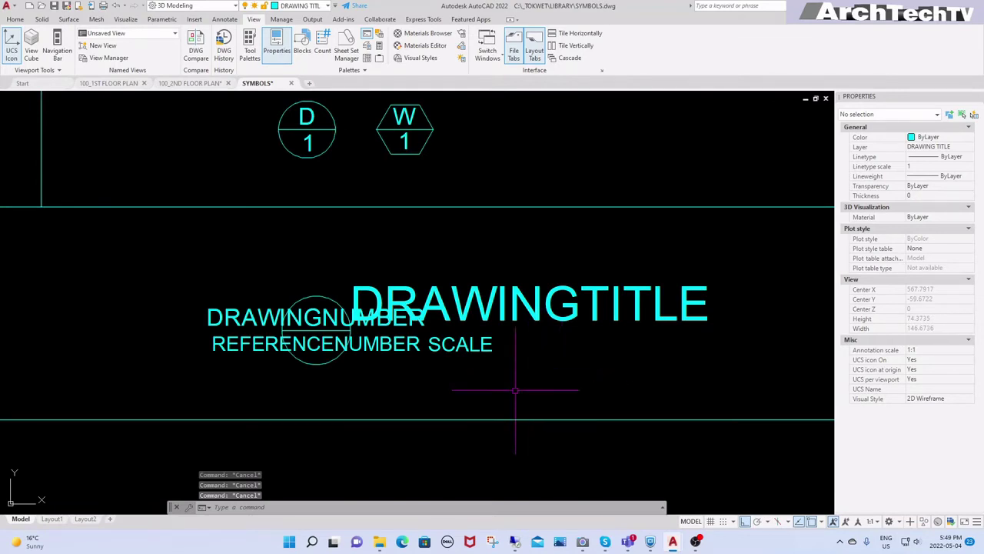
Write SCALE as multiline text in a box below the attribute labels.
{"action": "key", "text": "Return"}
{"action": "left_click", "coordinate": [386, 377]}
{"action": "key", "text": "Escape"}
{"action": "key", "text": "Escape"}
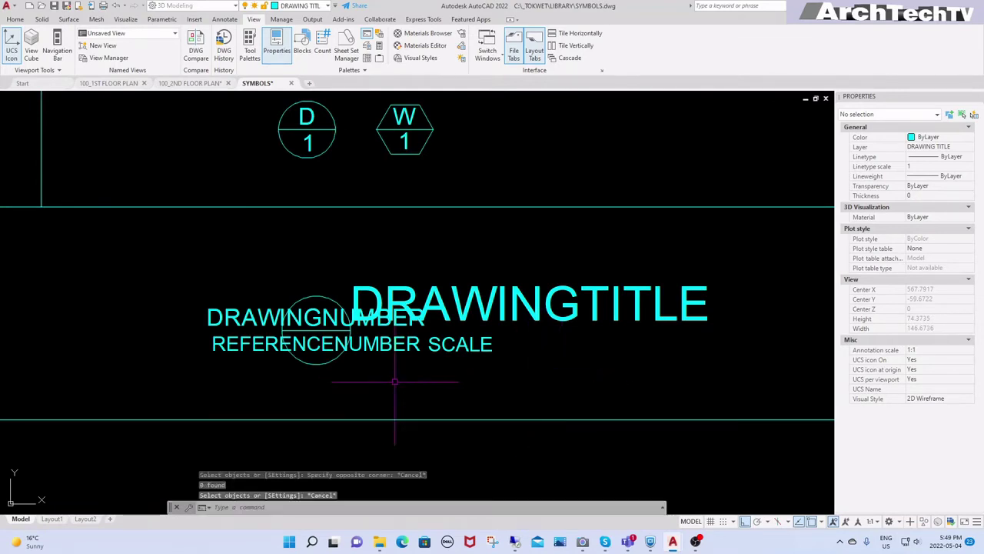
{"action": "type", "text": "mt"}
{"action": "key", "text": "Return"}
{"action": "left_click", "coordinate": [383, 371]}
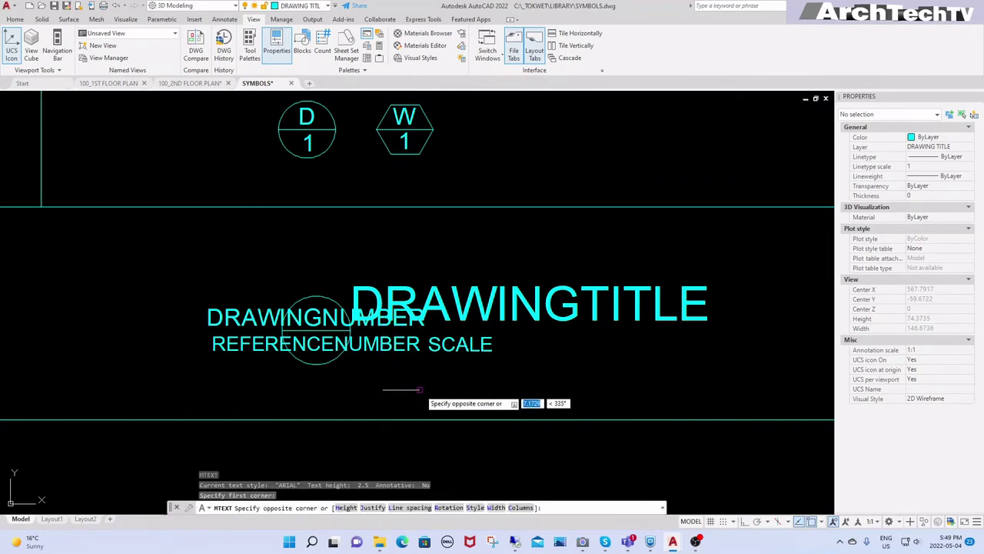
{"action": "left_click", "coordinate": [490, 414]}
{"action": "type", "text": "s"}
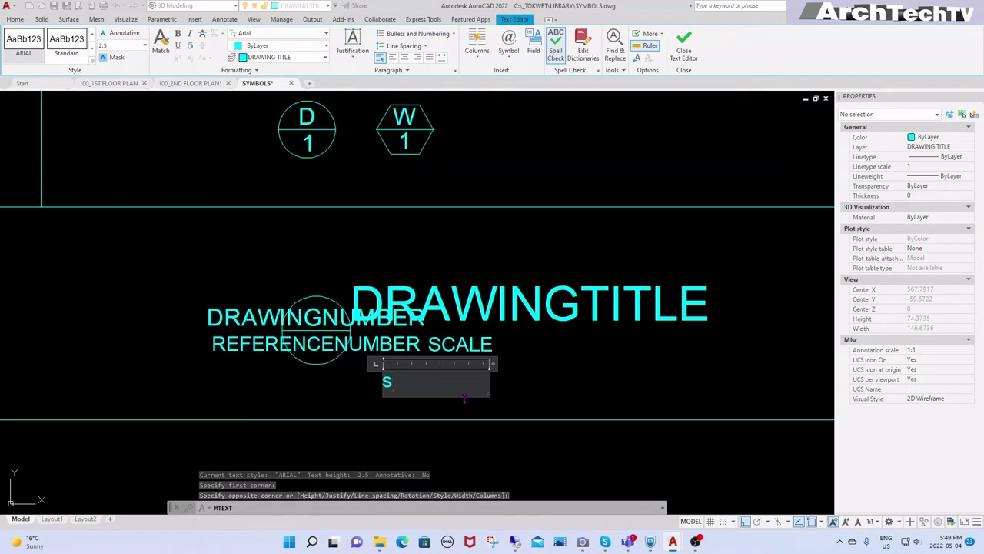
{"action": "type", "text": "ca"}
{"action": "key", "text": "BackSpace"}
{"action": "key", "text": "BackSpace"}
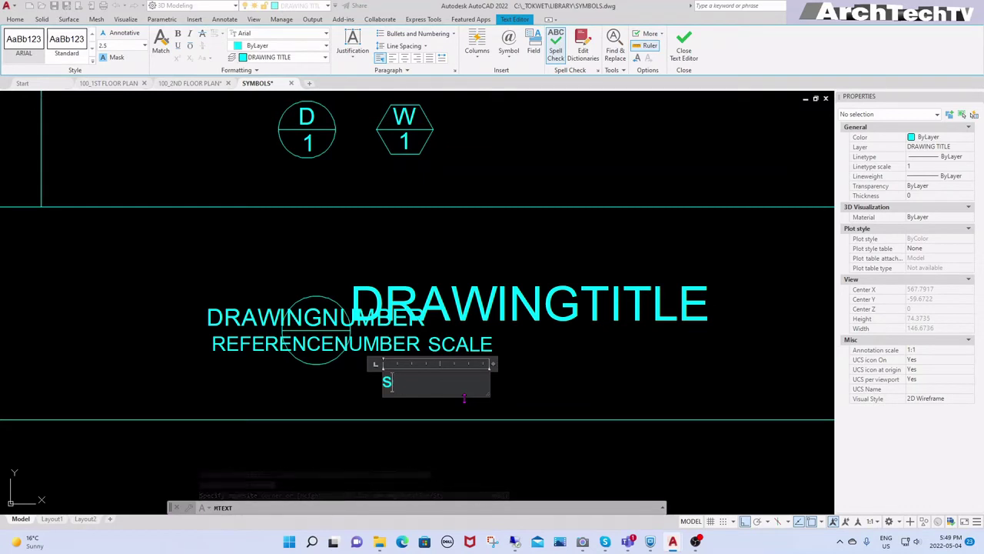
{"action": "key", "text": "BackSpace"}
{"action": "type", "text": "SCALE"}
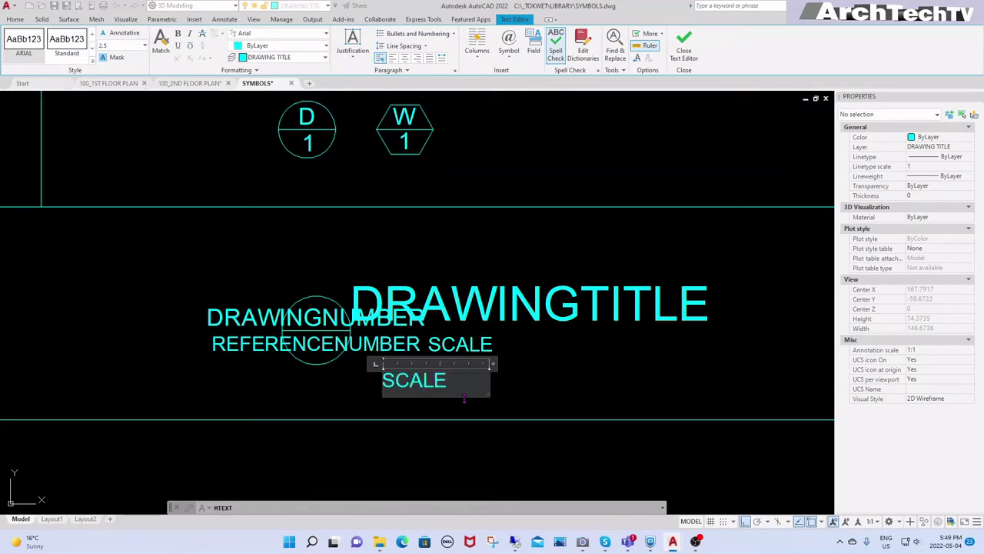
{"action": "key", "text": "Escape"}
Explode the SCALE text into single-line text and select it to check its properties.
{"action": "left_click", "coordinate": [435, 381]}
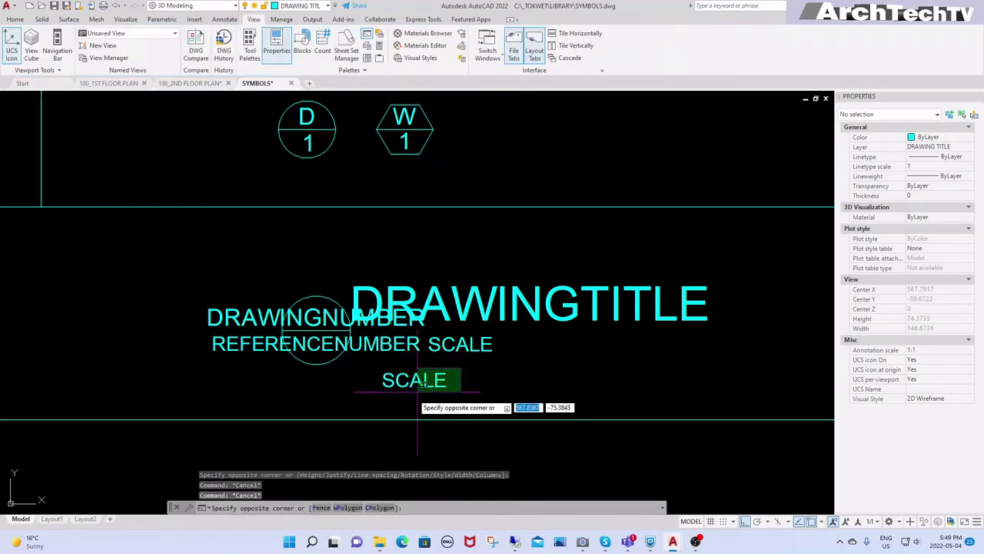
{"action": "type", "text": "x"}
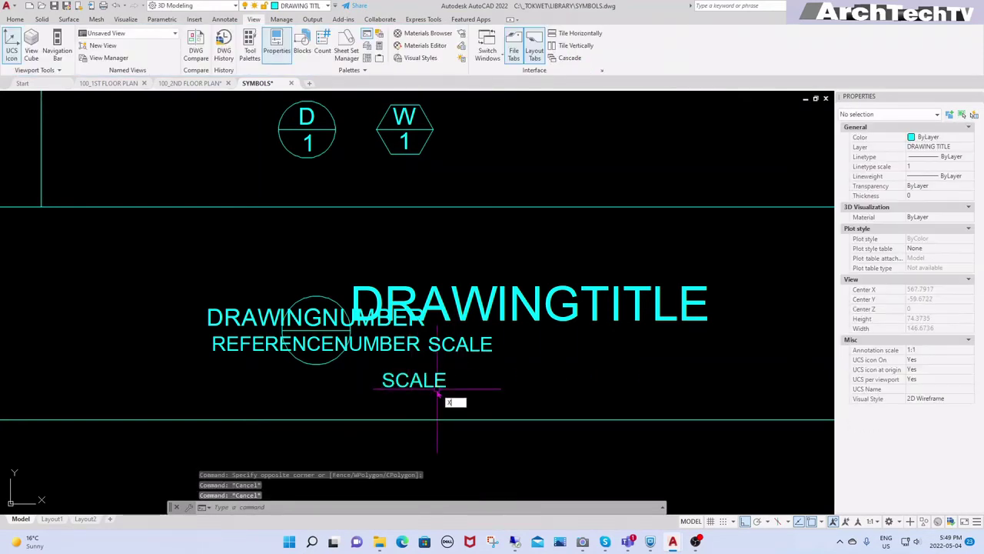
{"action": "key", "text": "Return"}
{"action": "key", "text": "Return"}
{"action": "left_click_drag", "start_coordinate": [504, 394], "coordinate": [377, 371]}
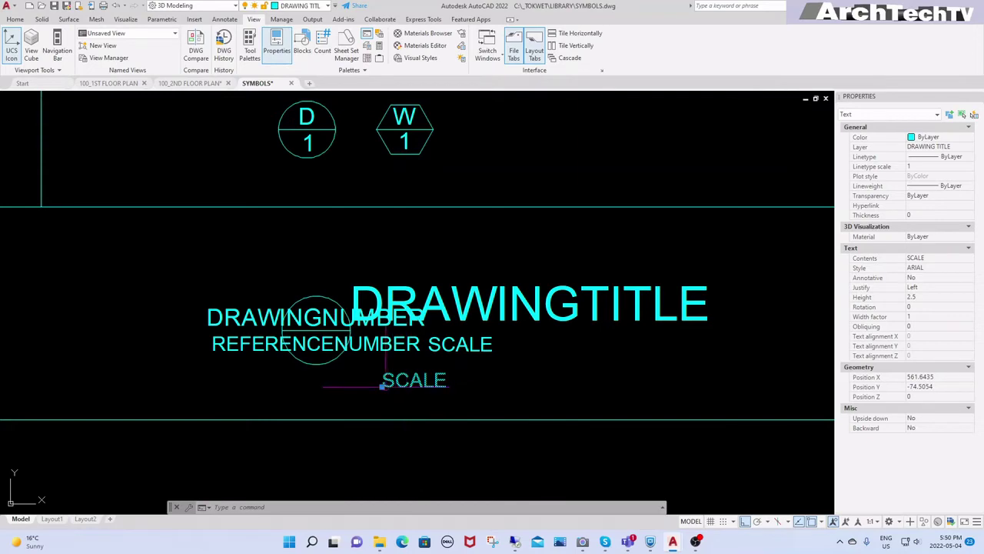
Move the SCALE text up onto the REFERENCENUMBER line.
{"action": "left_click", "coordinate": [382, 387]}
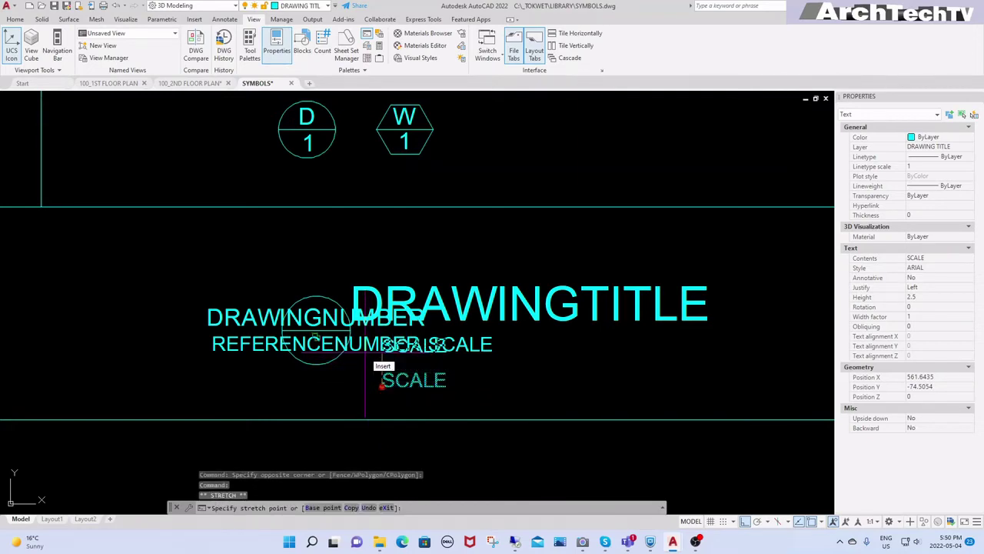
{"action": "scroll", "coordinate": [370, 353], "scroll_direction": "up", "scroll_amount": 4}
{"action": "key", "text": "Escape"}
{"action": "key", "text": "Escape"}
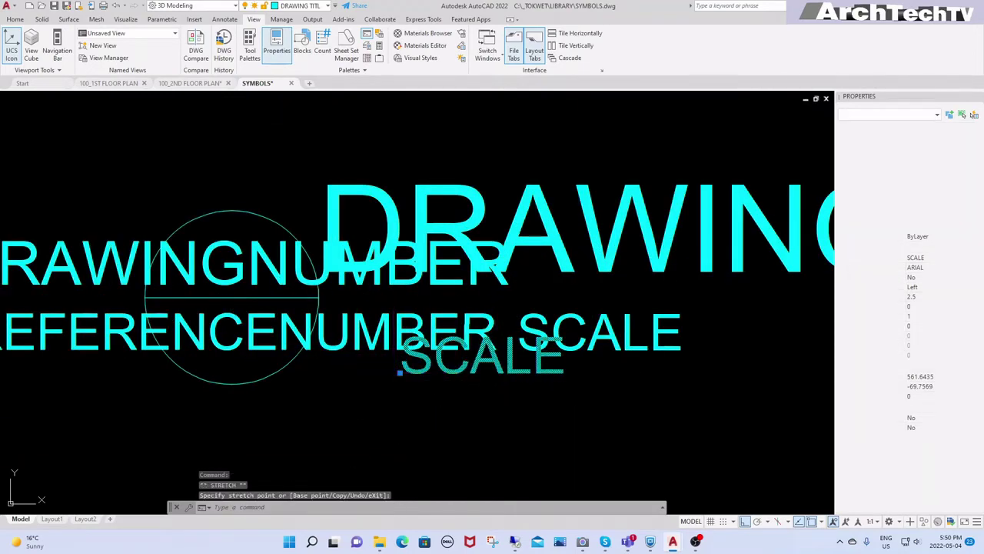
{"action": "scroll", "coordinate": [391, 384], "scroll_direction": "down", "scroll_amount": 3}
{"action": "type", "text": "m"}
{"action": "key", "text": "Return"}
{"action": "left_click", "coordinate": [500, 379]}
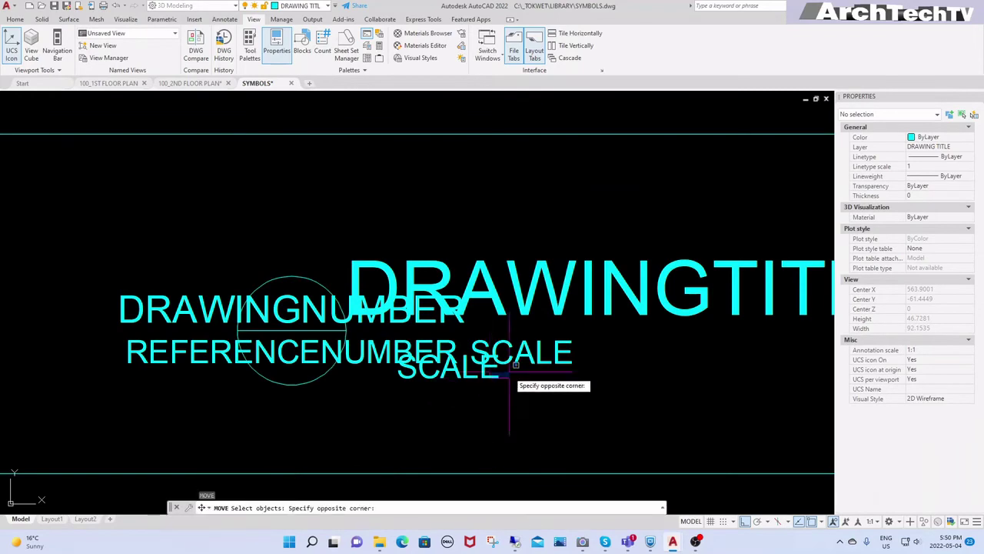
{"action": "left_click", "coordinate": [458, 377]}
{"action": "scroll", "coordinate": [538, 383], "scroll_direction": "up", "scroll_amount": 2}
{"action": "key", "text": "Return"}
{"action": "left_click", "coordinate": [623, 401]}
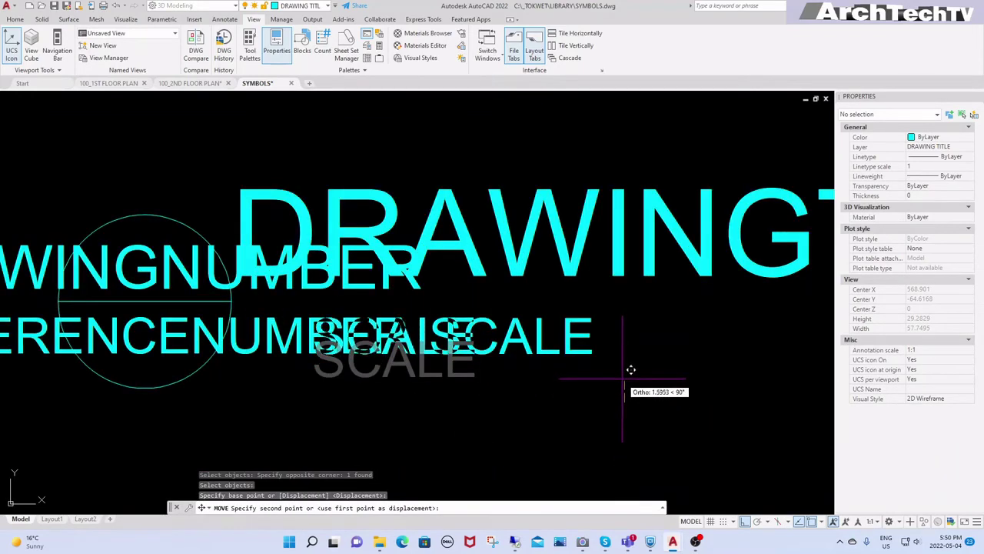
{"action": "left_click", "coordinate": [619, 377]}
{"action": "scroll", "coordinate": [619, 376], "scroll_direction": "down", "scroll_amount": 2}
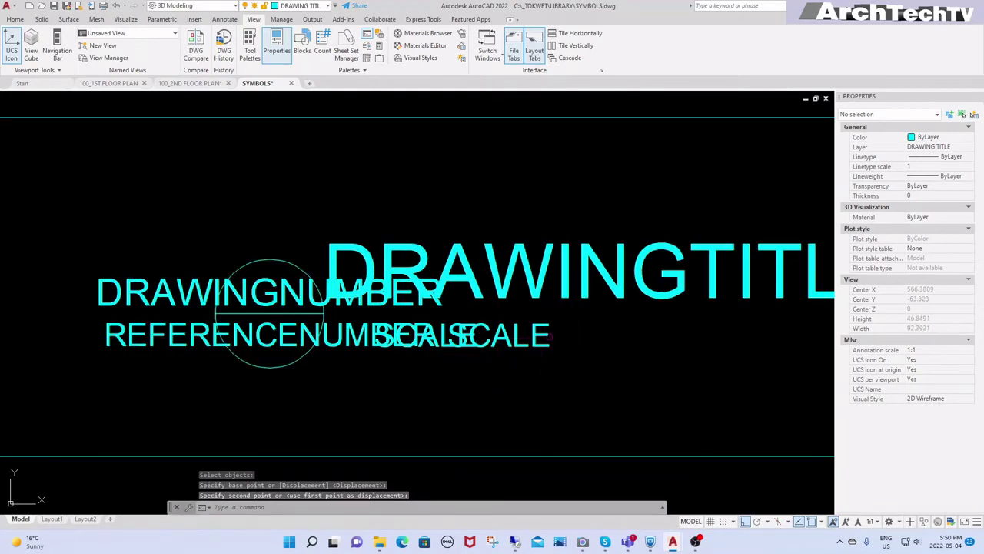
Fine-tune SCALE along the line, shifting it right and then back left.
{"action": "type", "text": "m"}
{"action": "key", "text": "Return"}
{"action": "left_click", "coordinate": [549, 341]}
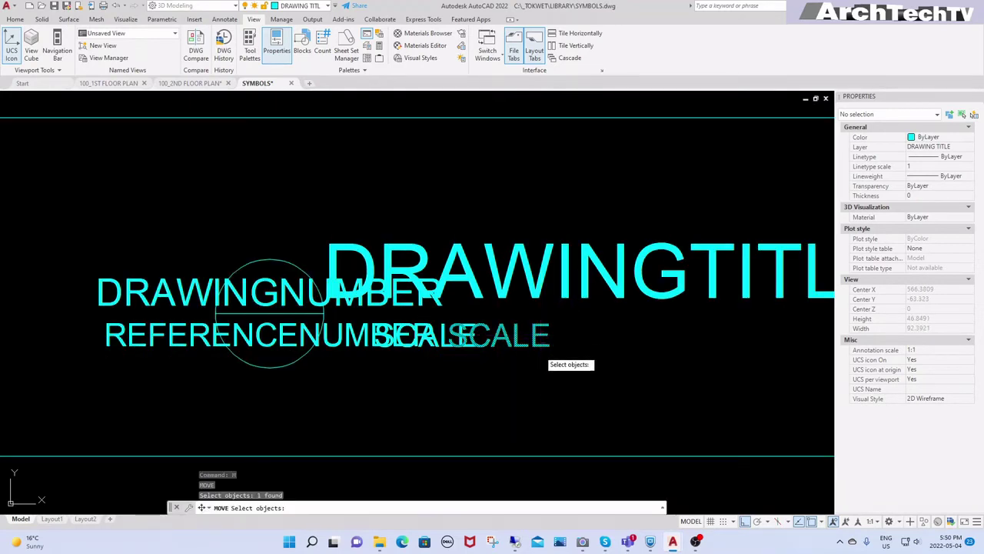
{"action": "key", "text": "Return"}
{"action": "left_click", "coordinate": [508, 381]}
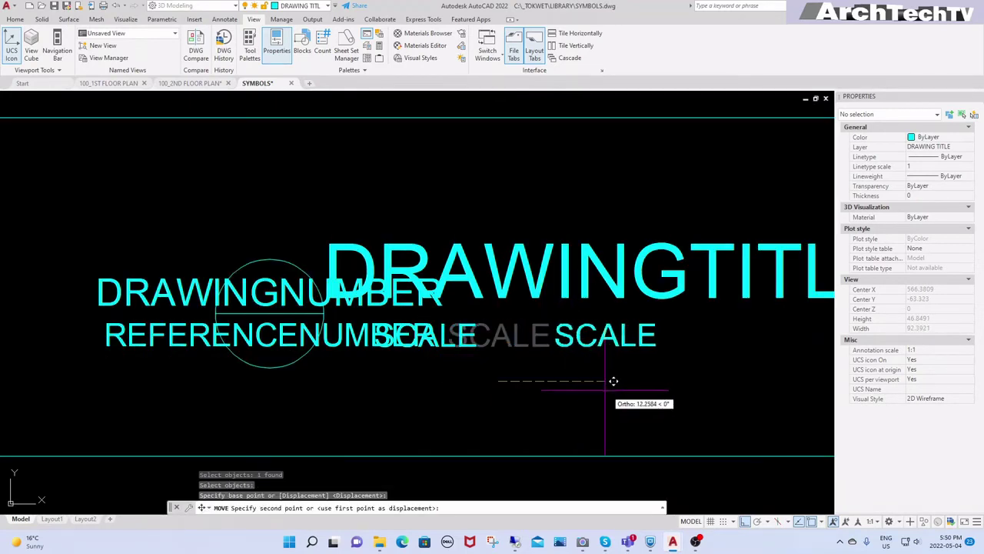
{"action": "left_click", "coordinate": [552, 381]}
{"action": "scroll", "coordinate": [553, 404], "scroll_direction": "down", "scroll_amount": 2}
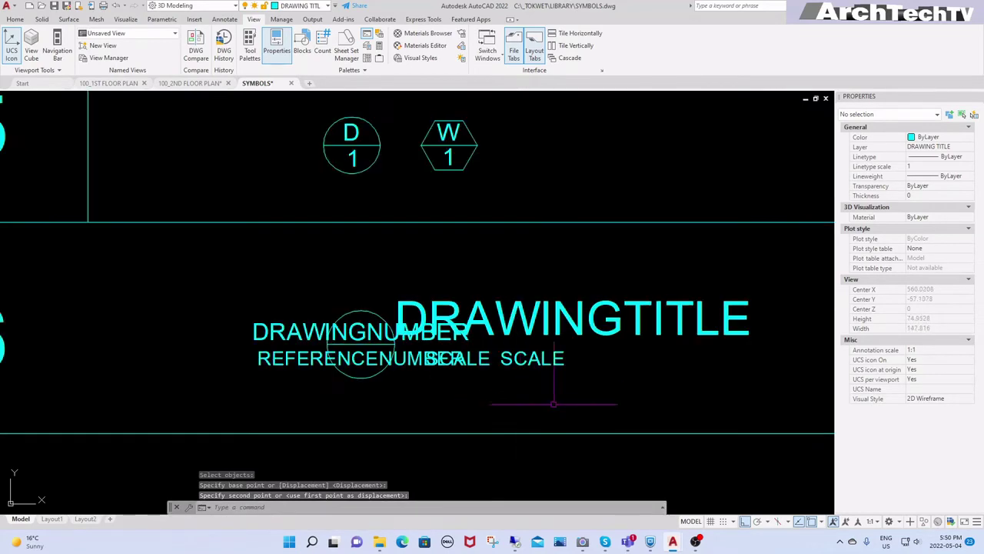
{"action": "scroll", "coordinate": [423, 364], "scroll_direction": "up", "scroll_amount": 2}
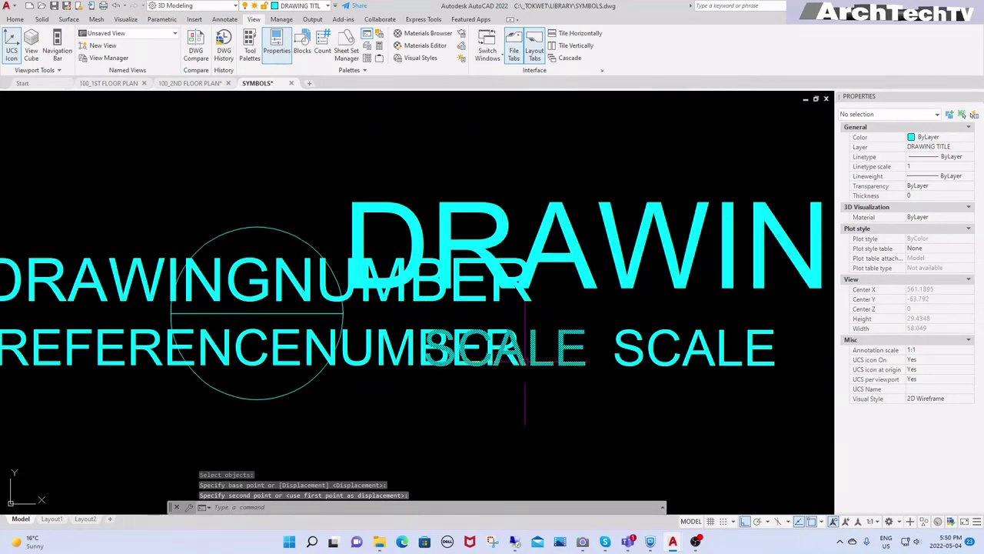
{"action": "type", "text": "M"}
{"action": "key", "text": "Return"}
{"action": "left_click", "coordinate": [583, 361]}
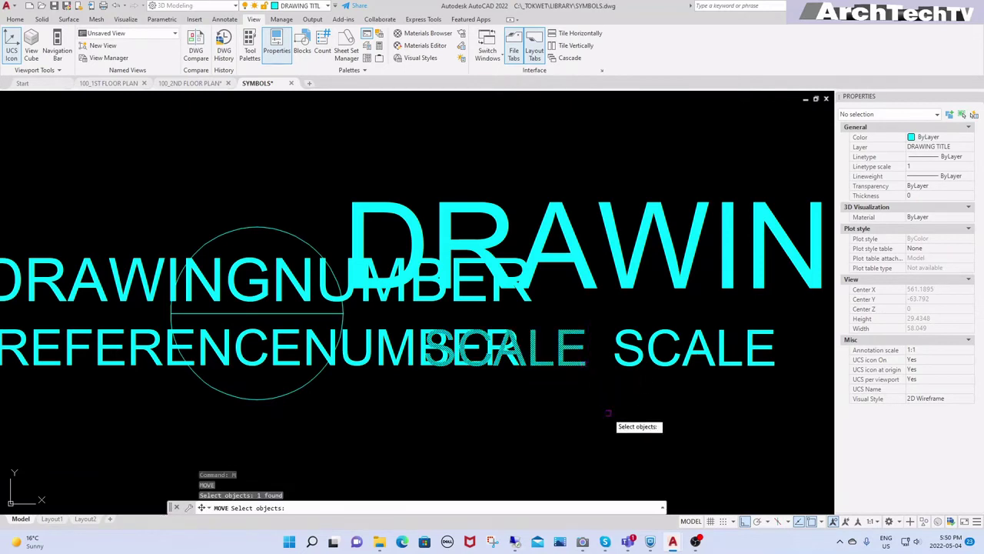
{"action": "key", "text": "Return"}
{"action": "left_click", "coordinate": [608, 410]}
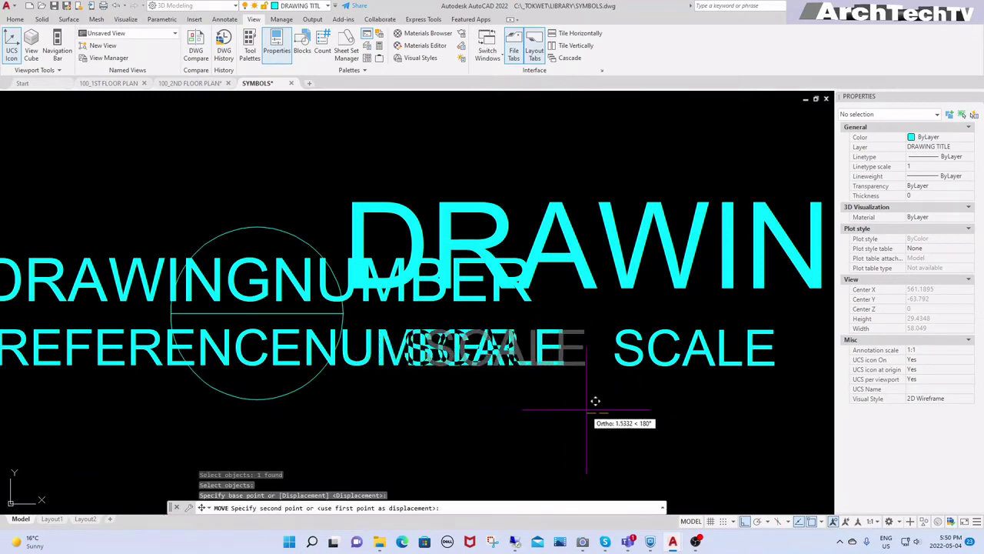
{"action": "left_click", "coordinate": [588, 409]}
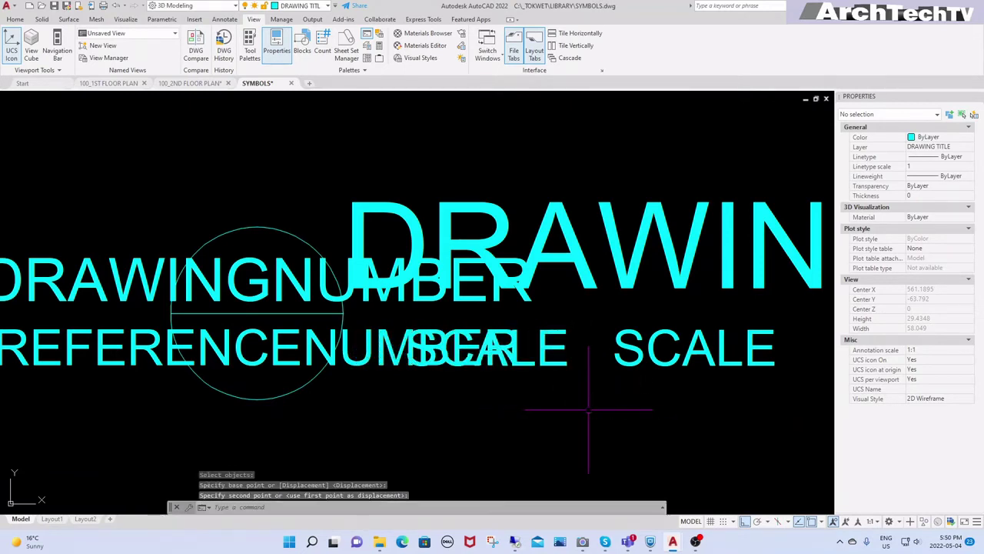
{"action": "scroll", "coordinate": [560, 400], "scroll_direction": "down", "scroll_amount": 3}
Shift the DRAWINGTITLE text to the right.
{"action": "type", "text": "m"}
{"action": "key", "text": "Return"}
{"action": "left_click", "coordinate": [596, 310]}
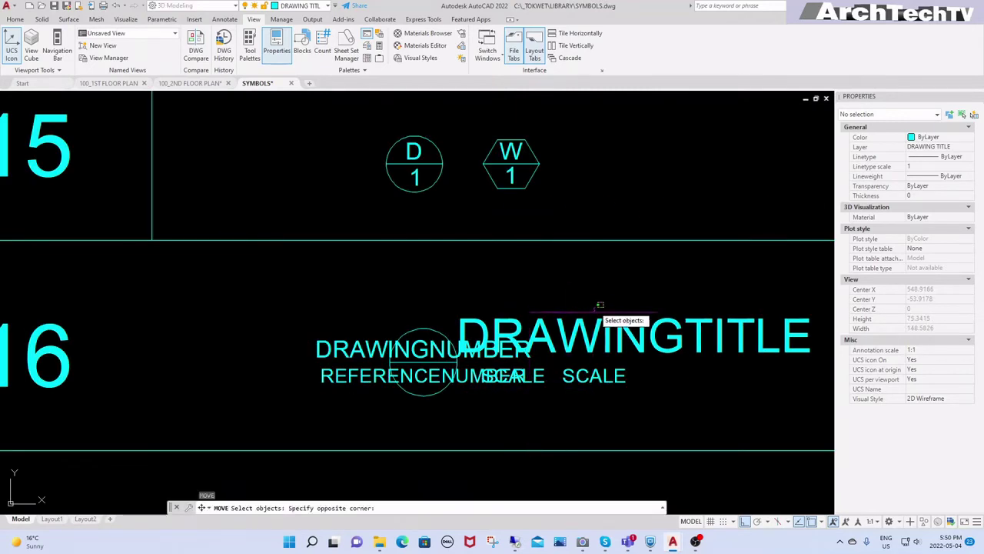
{"action": "left_click", "coordinate": [538, 329]}
{"action": "key", "text": "Return"}
{"action": "left_click", "coordinate": [540, 285]}
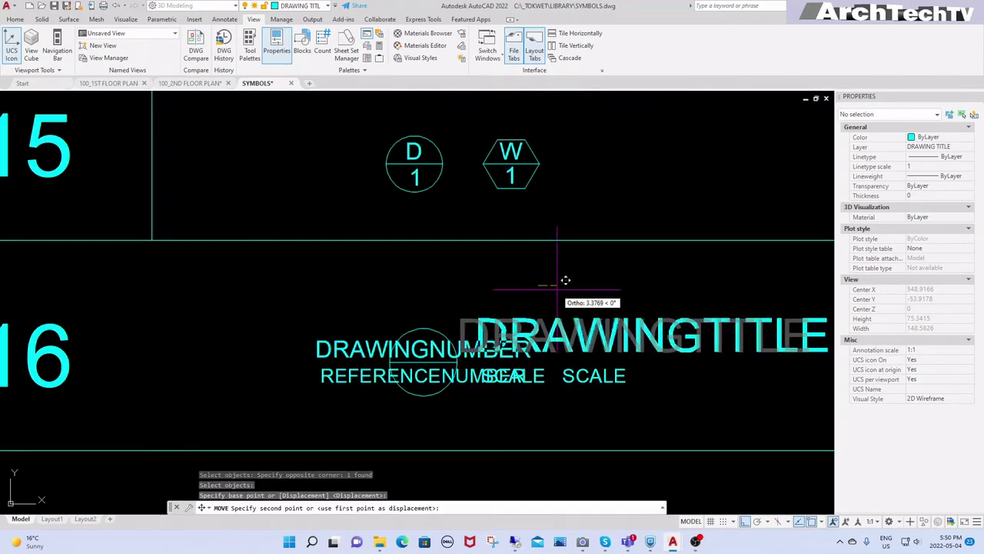
{"action": "left_click", "coordinate": [564, 280]}
{"action": "scroll", "coordinate": [492, 369], "scroll_direction": "up", "scroll_amount": 2}
{"action": "scroll", "coordinate": [492, 369], "scroll_direction": "up", "scroll_amount": 2}
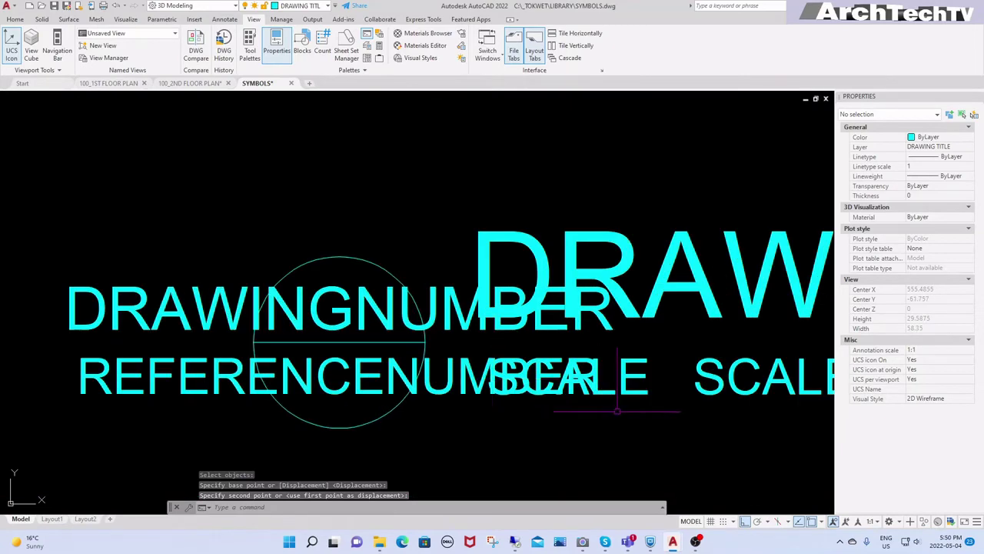
Nudge the SCALE text slightly left once more to clear the overlap.
{"action": "key", "text": "Return"}
{"action": "left_click", "coordinate": [632, 398]}
{"action": "key", "text": "Return"}
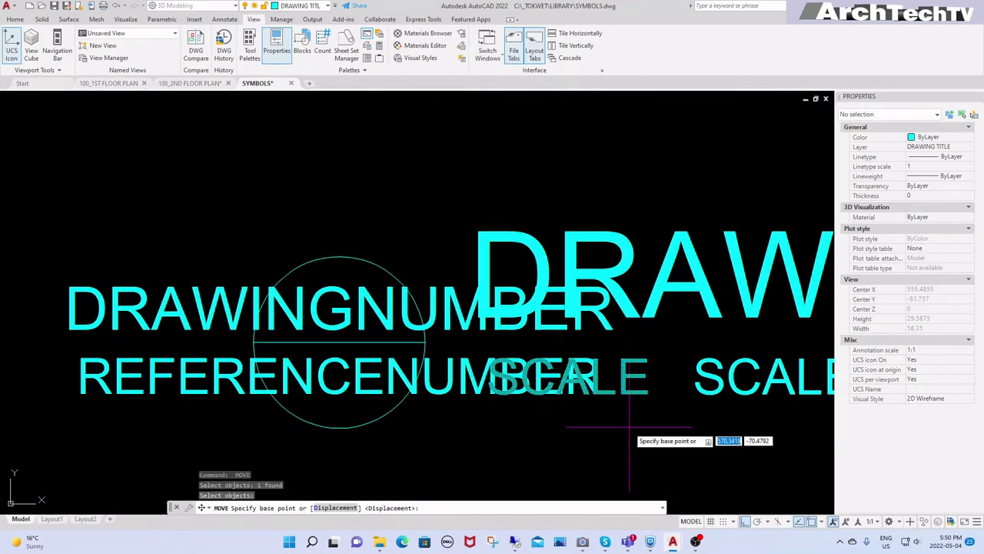
{"action": "left_click", "coordinate": [635, 419]}
{"action": "left_click", "coordinate": [619, 427]}
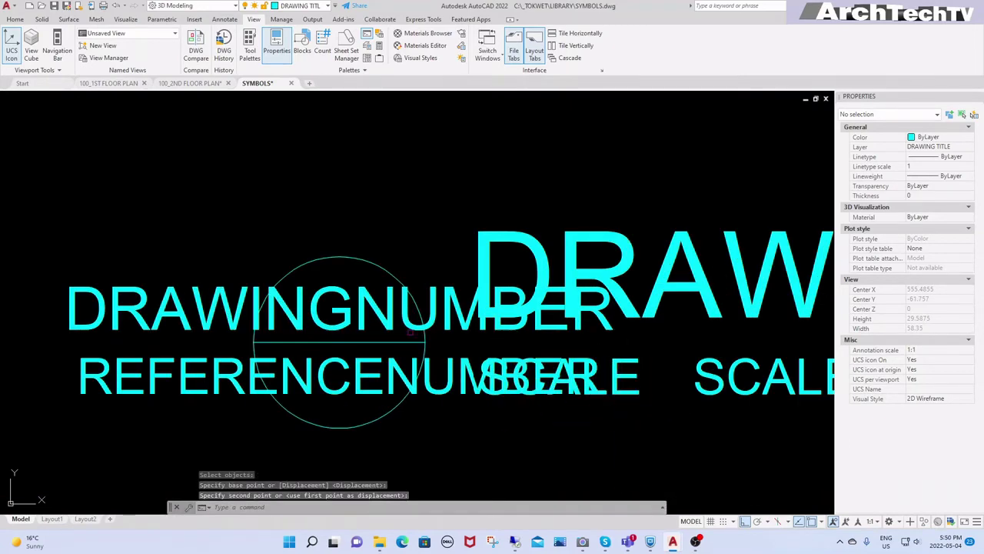
{"action": "scroll", "coordinate": [410, 330], "scroll_direction": "down", "scroll_amount": 3}
{"action": "scroll", "coordinate": [430, 331], "scroll_direction": "down", "scroll_amount": 2}
{"action": "scroll", "coordinate": [461, 338], "scroll_direction": "down", "scroll_amount": 2}
{"action": "key", "text": "Escape"}
{"action": "key", "text": "Escape"}
{"action": "key", "text": "Escape"}
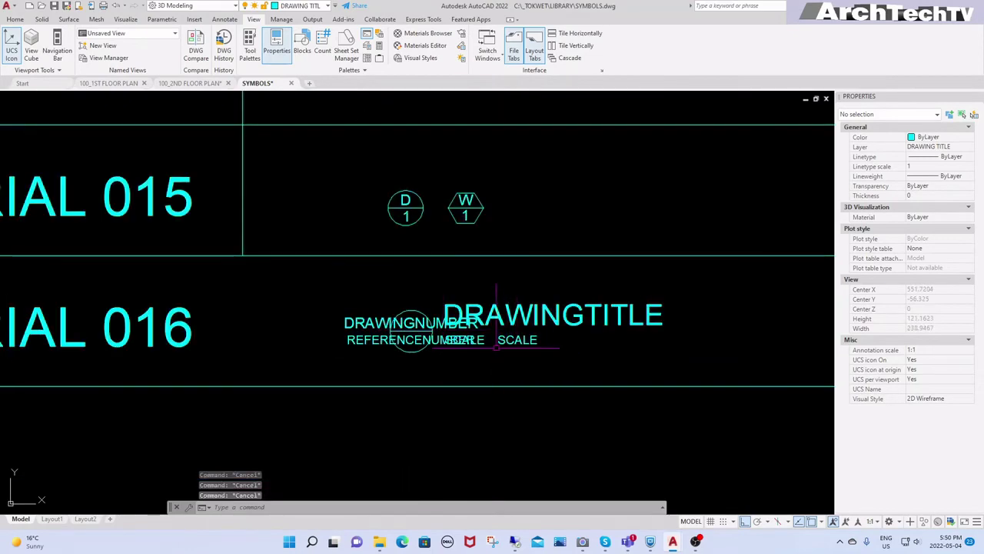
Save SYMBOLS.dwg and inspect the SCALE attribute's properties.
{"action": "type", "text": "q"}
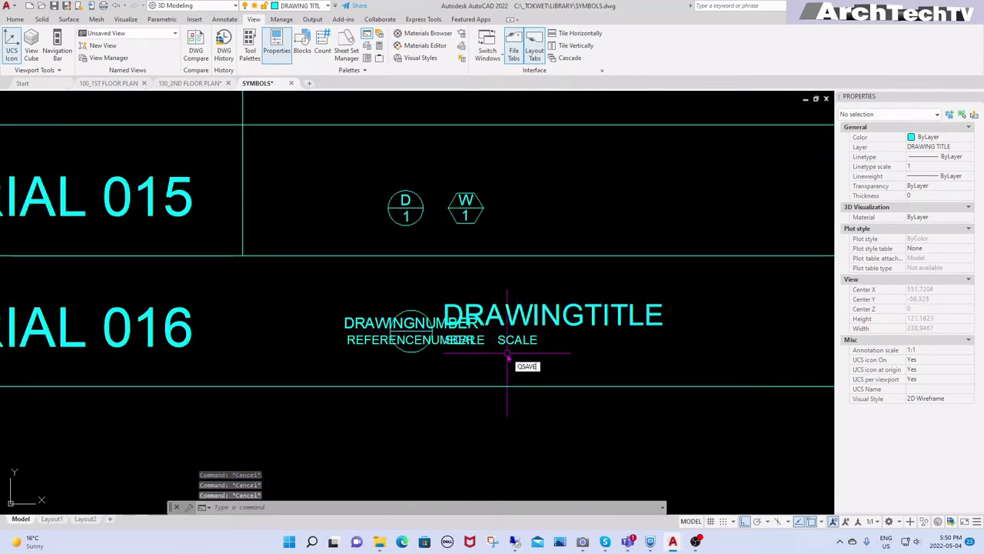
{"action": "left_click", "coordinate": [513, 340]}
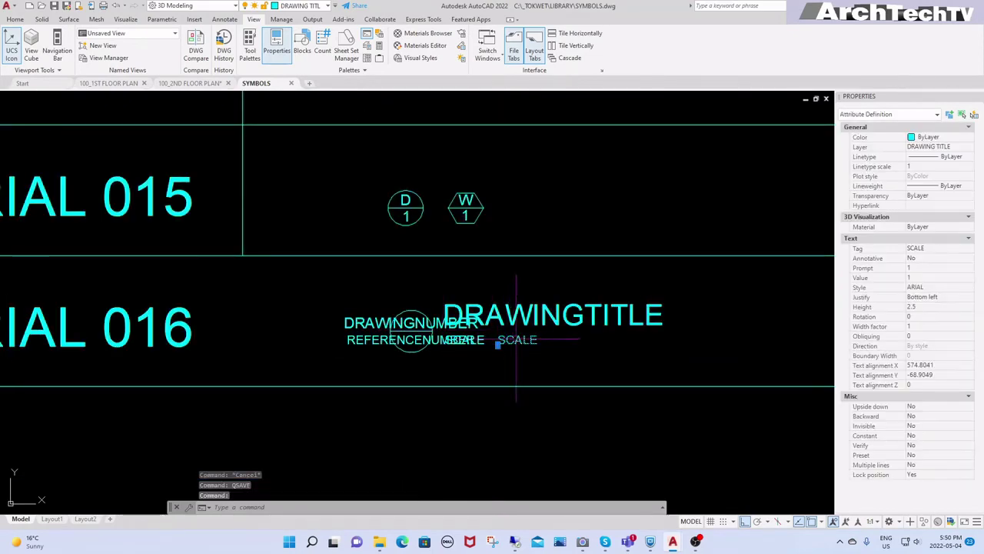
{"action": "key", "text": "Escape"}
{"action": "middle_click_drag", "start_coordinate": [466, 359], "coordinate": [487, 386]}
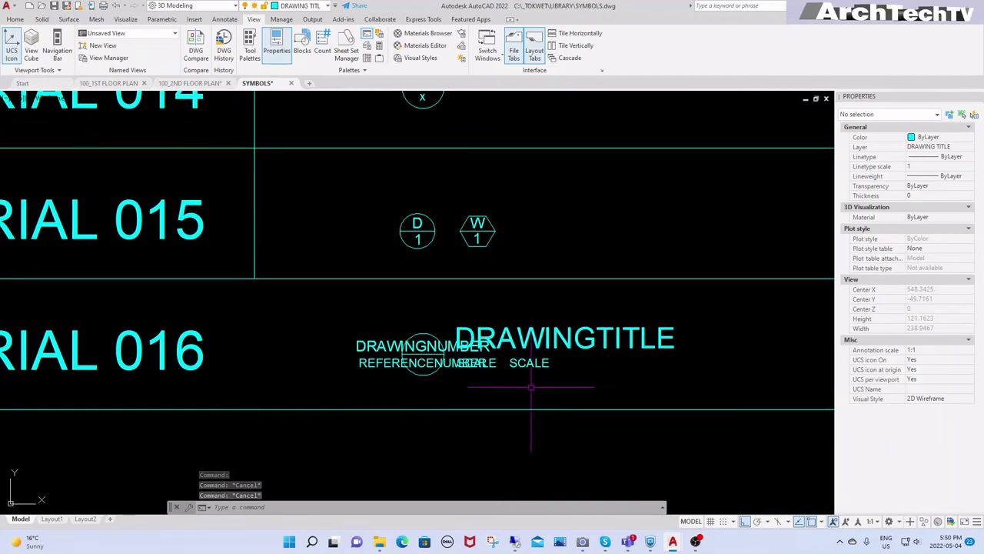
{"action": "type", "text": "BLOCK"}
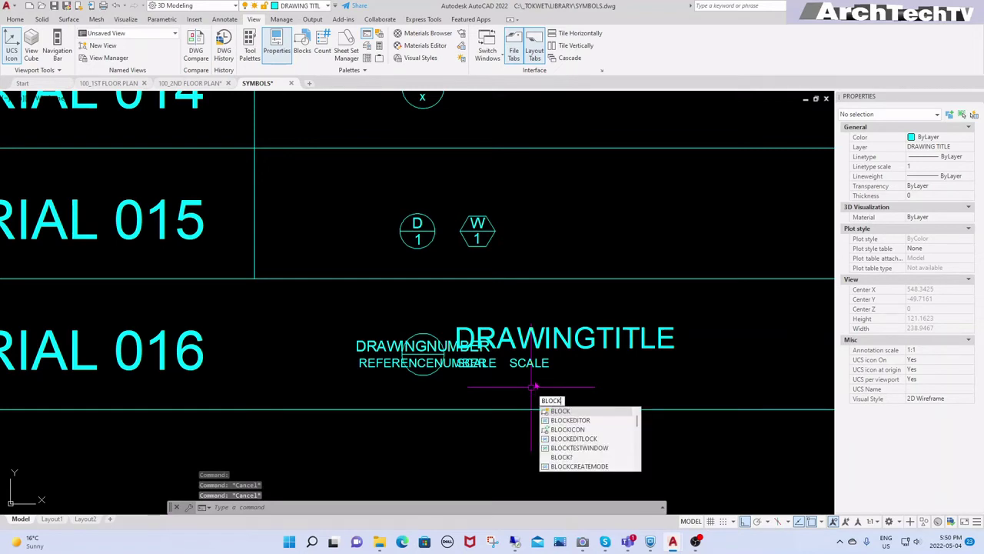
Turn the seven symbol objects into a DrawingTitle block based at the circle centre, keeping default values.
{"action": "key", "text": "Return"}
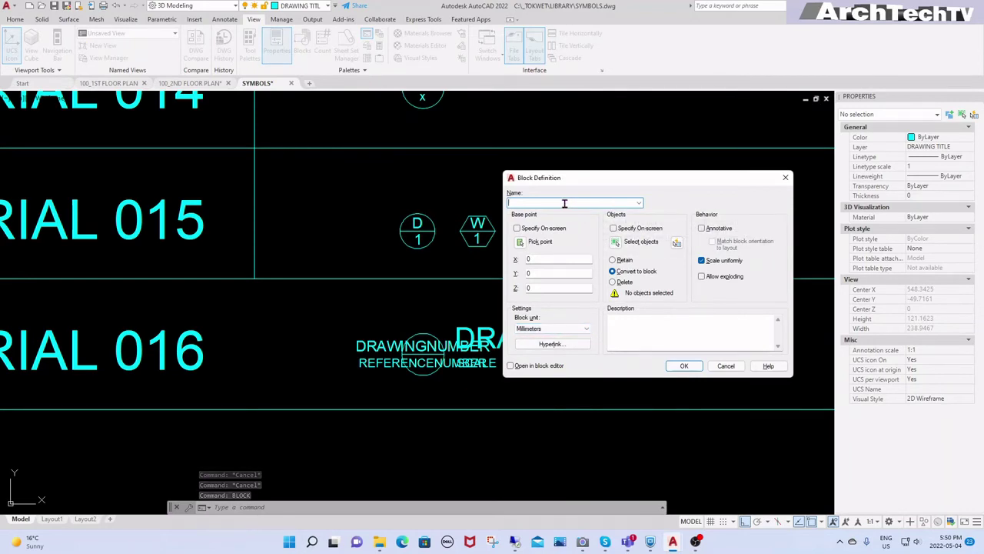
{"action": "type", "text": "dR"}
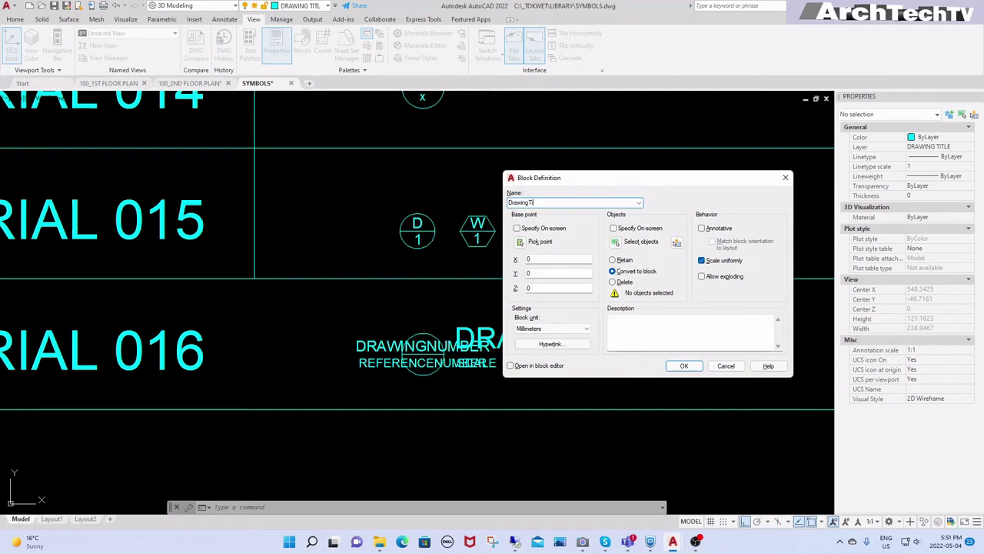
{"action": "left_click", "coordinate": [616, 243]}
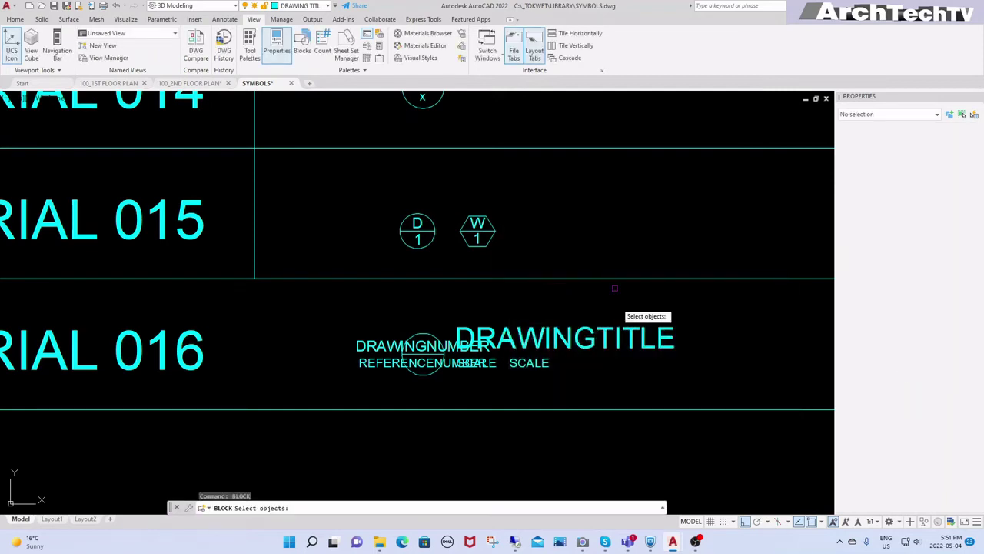
{"action": "left_click", "coordinate": [680, 299]}
{"action": "left_click", "coordinate": [340, 386]}
{"action": "key", "text": "Return"}
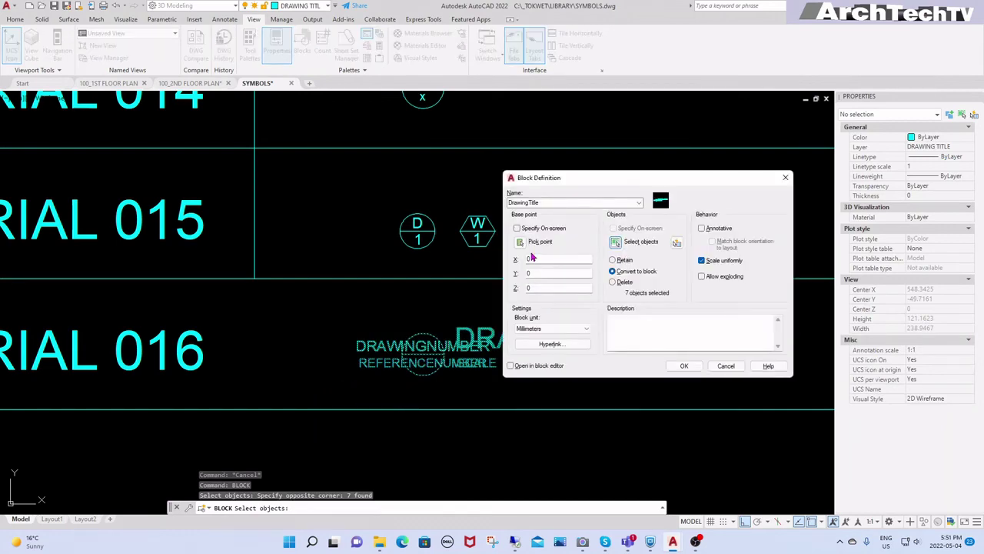
{"action": "left_click", "coordinate": [520, 242]}
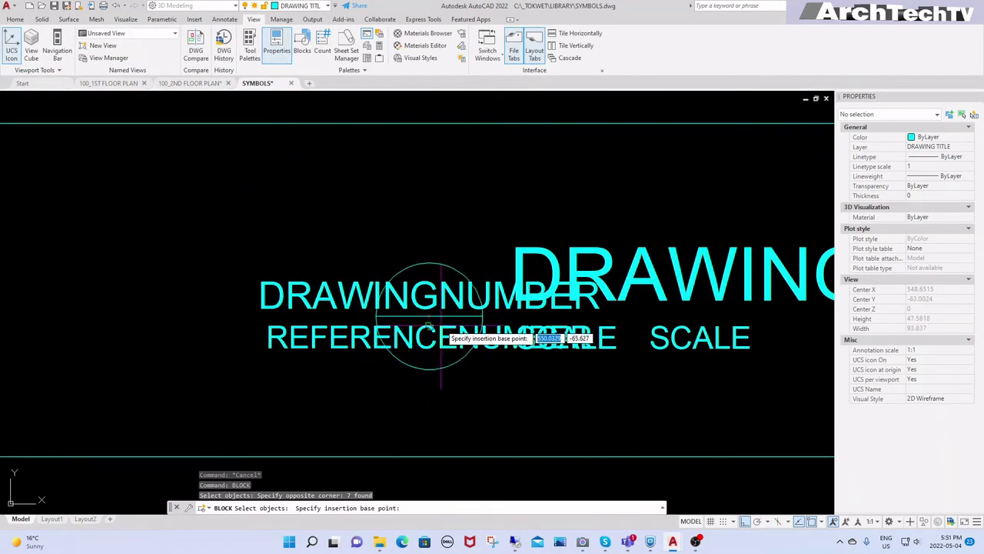
{"action": "left_click", "coordinate": [429, 316]}
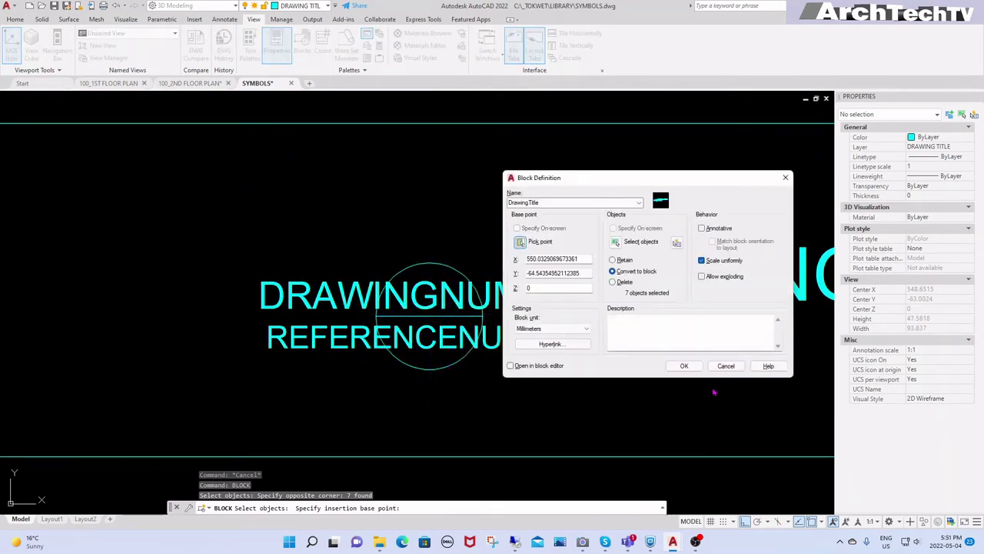
{"action": "left_click", "coordinate": [694, 368]}
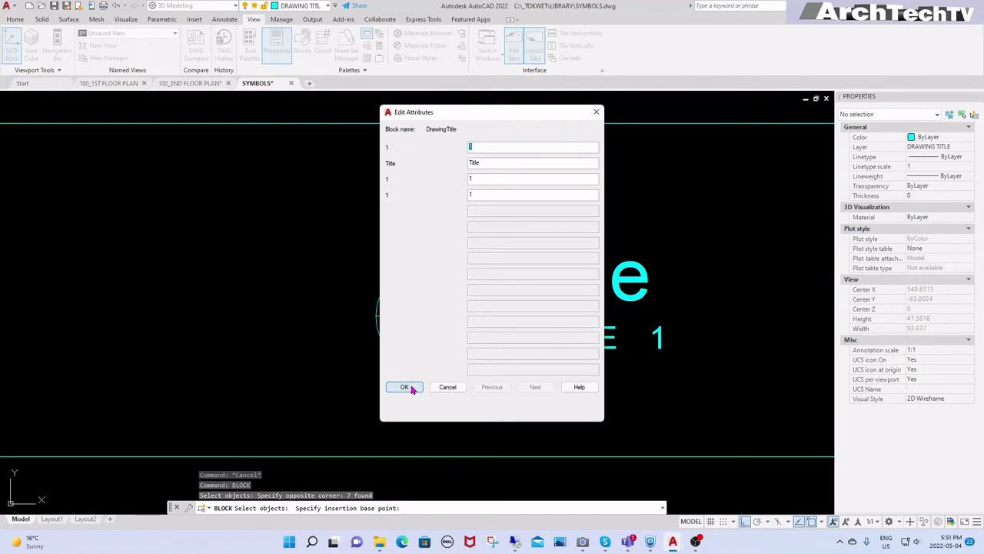
{"action": "left_click", "coordinate": [412, 389]}
{"action": "scroll", "coordinate": [417, 297], "scroll_direction": "down", "scroll_amount": 2}
{"action": "scroll", "coordinate": [492, 323], "scroll_direction": "down", "scroll_amount": 2}
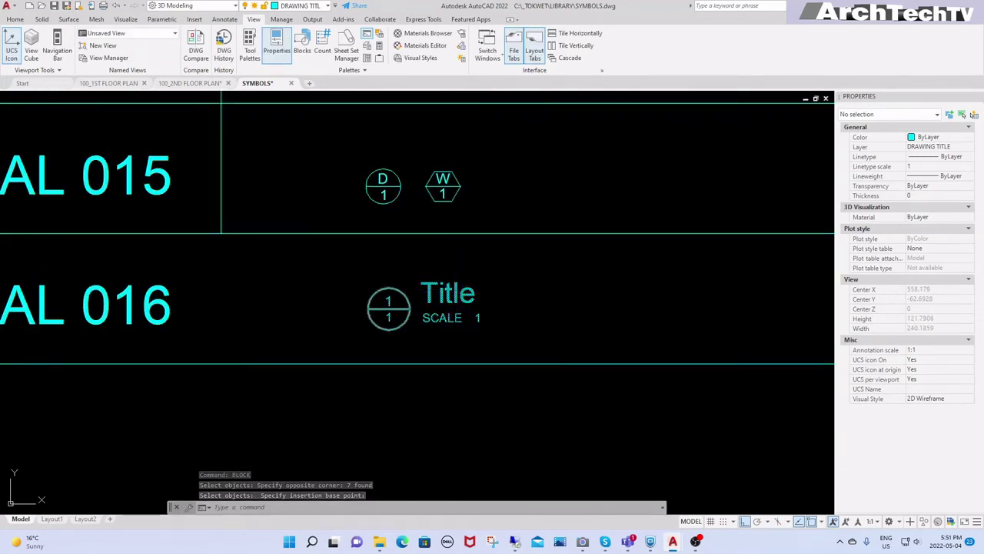
Cancel any active command and save the SYMBOLS drawing with QSAVE.
{"action": "key", "text": "Escape"}
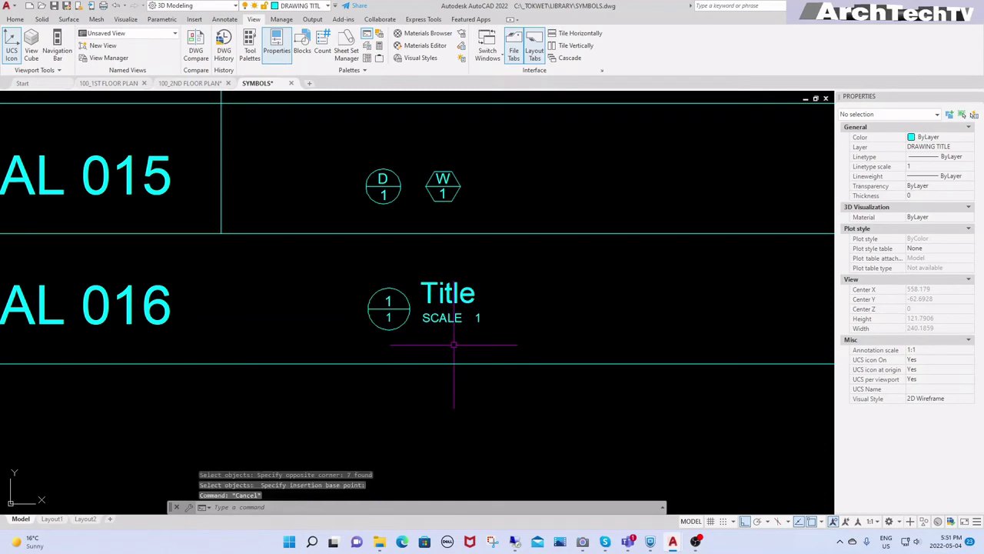
{"action": "key", "text": "Escape"}
{"action": "key", "text": "Escape"}
{"action": "type", "text": "qsave"}
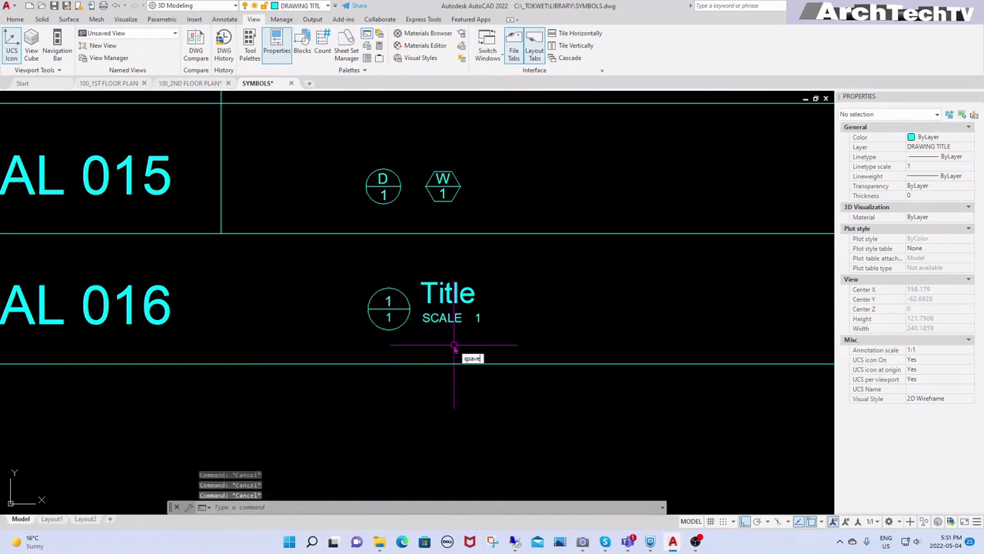
{"action": "key", "text": "Return"}
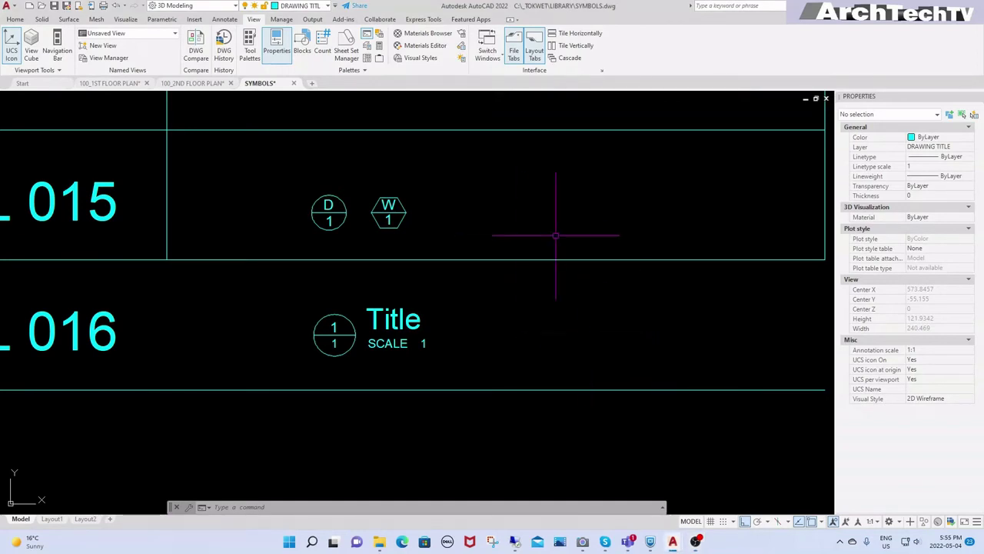
Tile the drawings vertically, then Purge All unused items, including DRAWING TITLE, from 100_1ST FLOOR PLAN.
{"action": "left_click", "coordinate": [554, 46]}
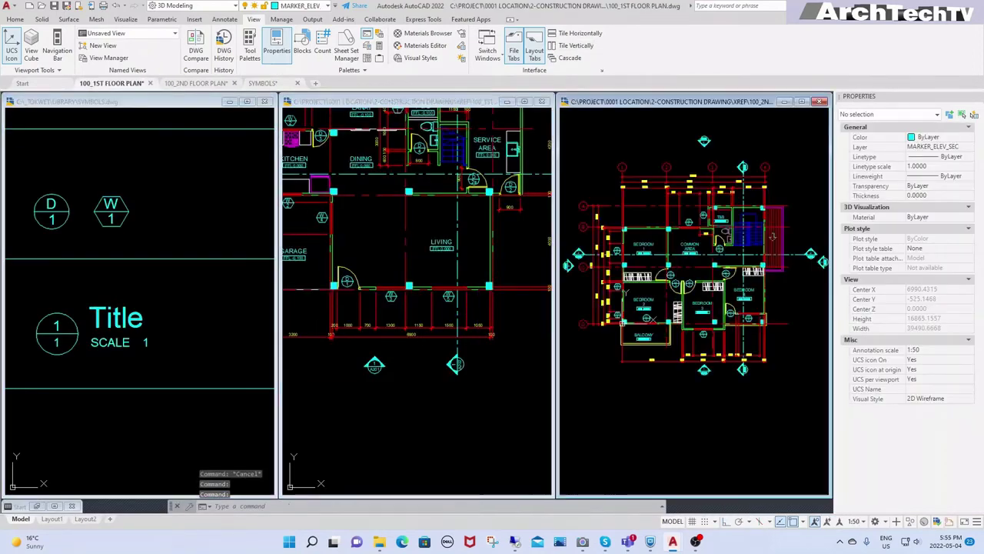
{"action": "middle_click_drag", "start_coordinate": [336, 353], "coordinate": [368, 327]}
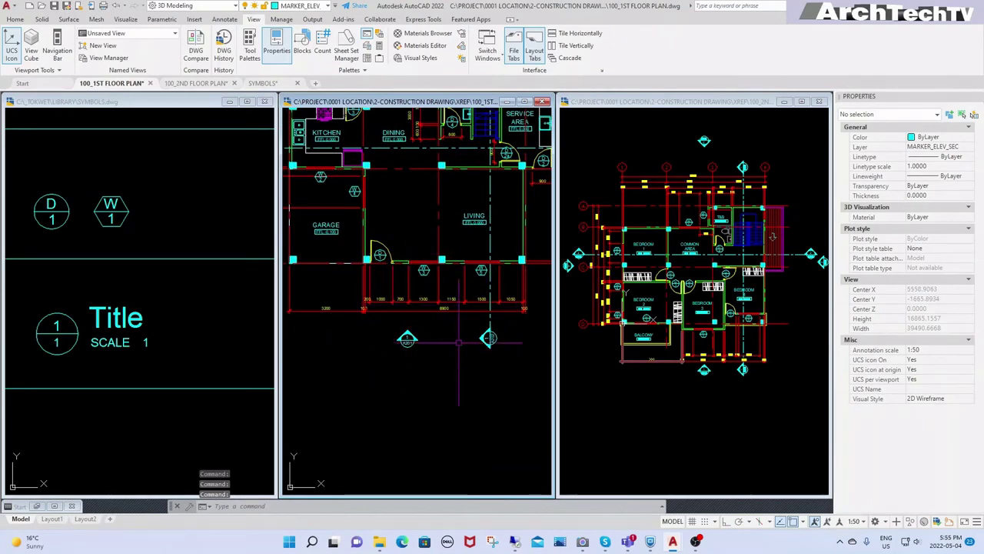
{"action": "type", "text": "pu"}
{"action": "key", "text": "Return"}
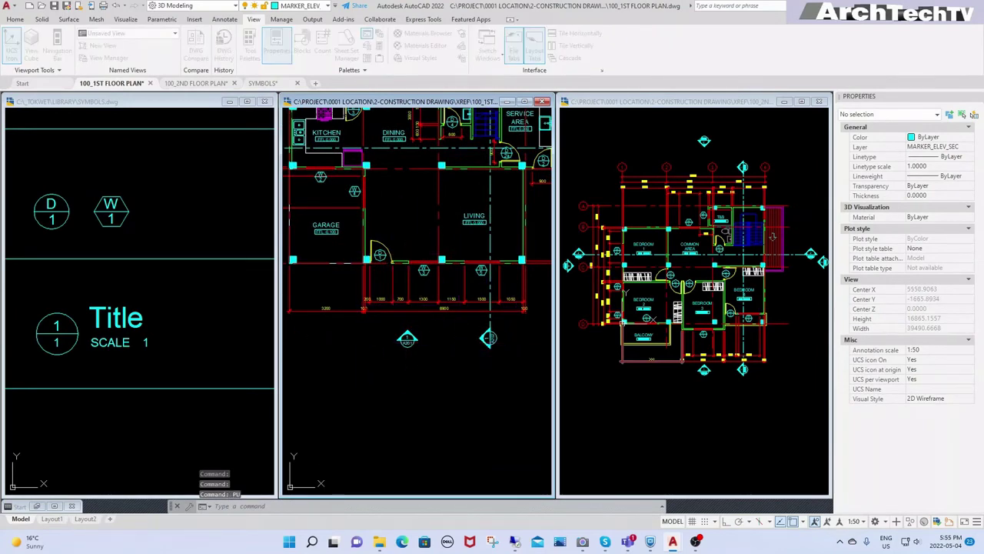
{"action": "left_click", "coordinate": [537, 373]}
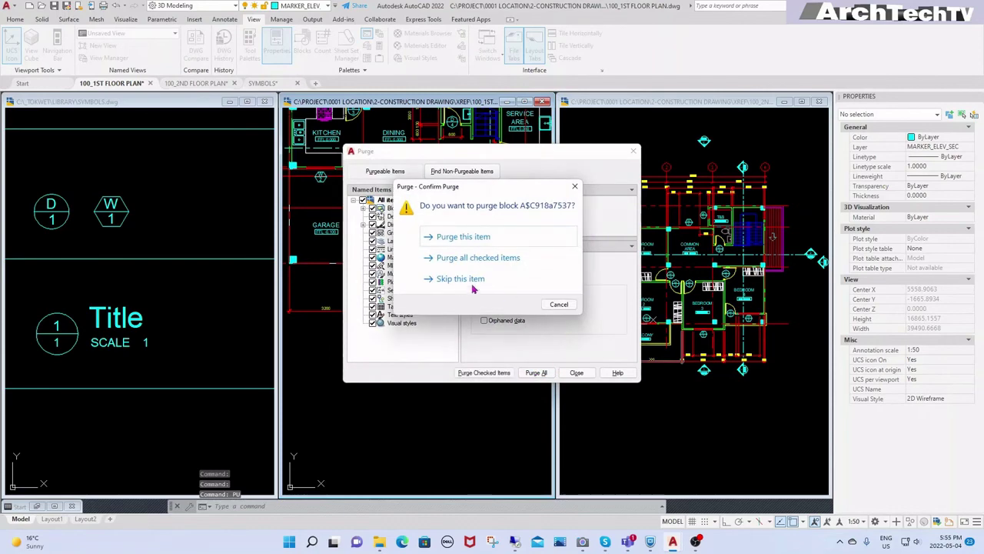
{"action": "left_click", "coordinate": [470, 259]}
{"action": "left_click", "coordinate": [538, 374]}
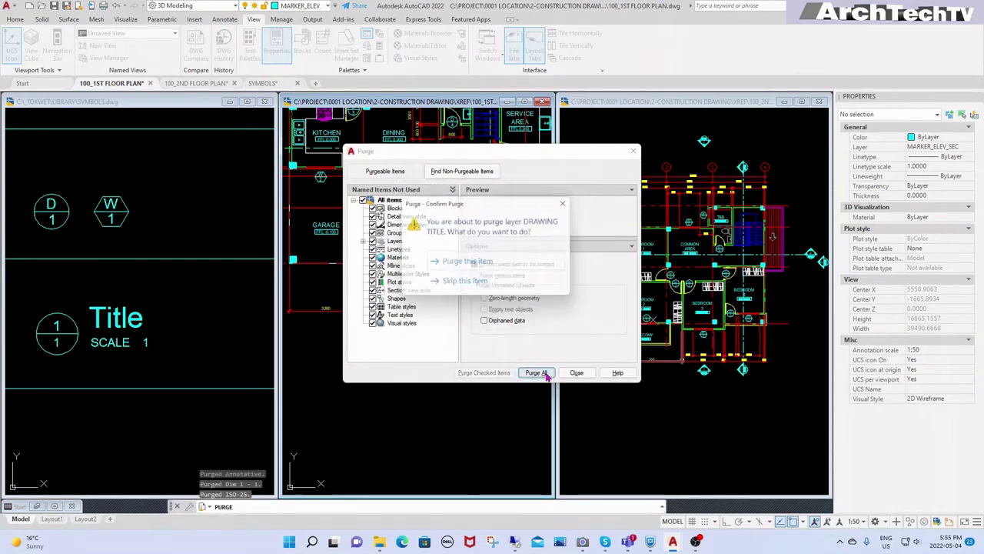
{"action": "left_click", "coordinate": [472, 319]}
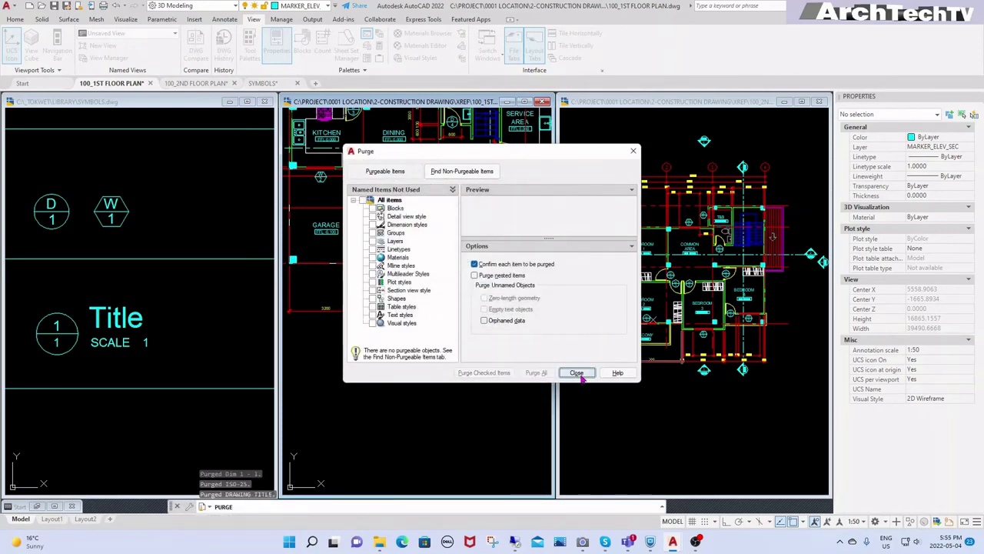
{"action": "left_click", "coordinate": [576, 373]}
Drag a copy of the DrawingTitle block from SYMBOLS and paste it below the ground floor plan.
{"action": "left_click", "coordinate": [116, 318]}
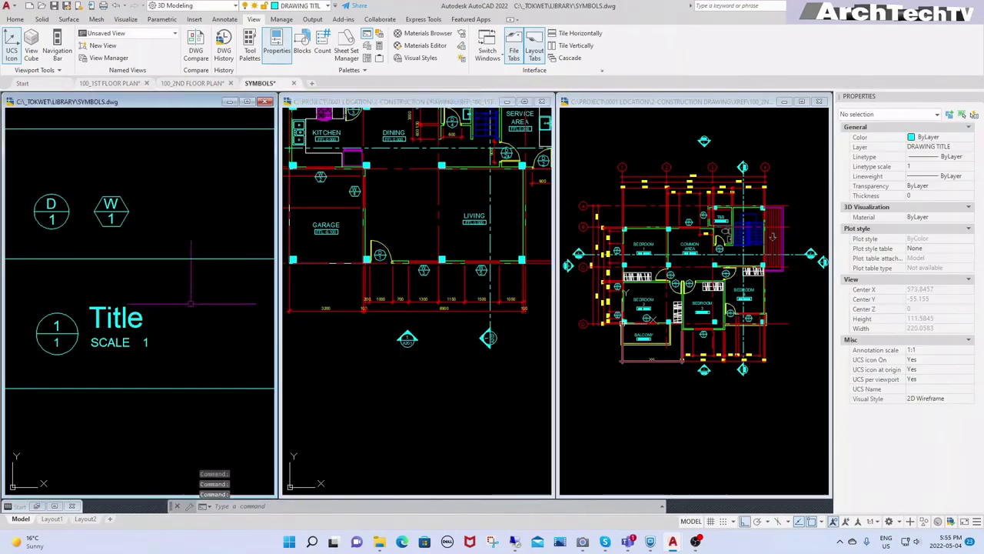
{"action": "left_click", "coordinate": [85, 384]}
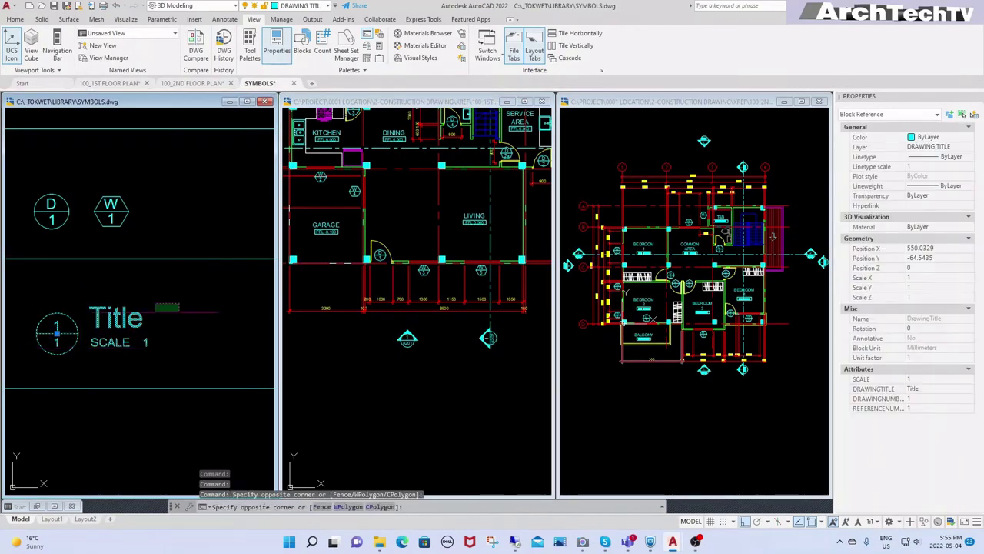
{"action": "left_click", "coordinate": [74, 362]}
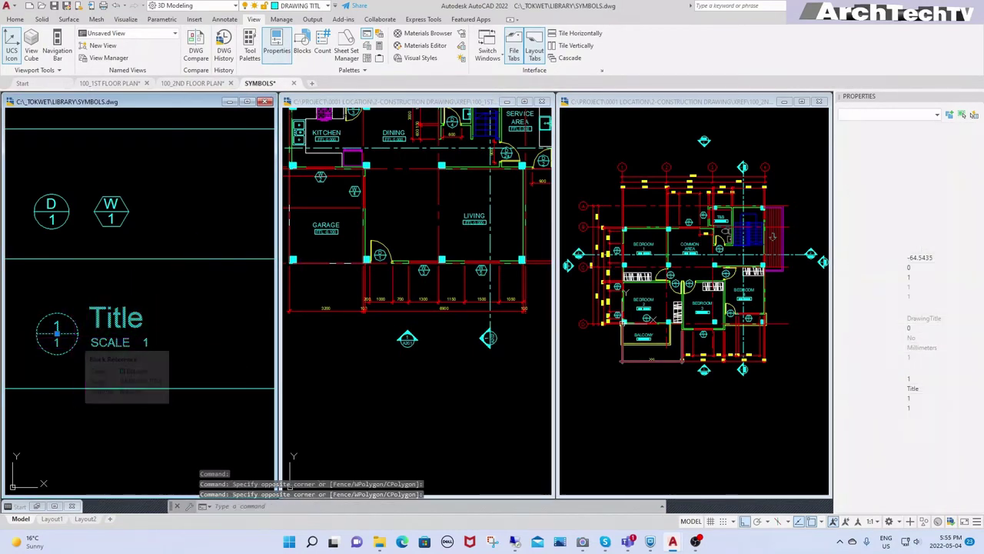
{"action": "left_click_drag", "start_coordinate": [75, 332], "coordinate": [91, 370]}
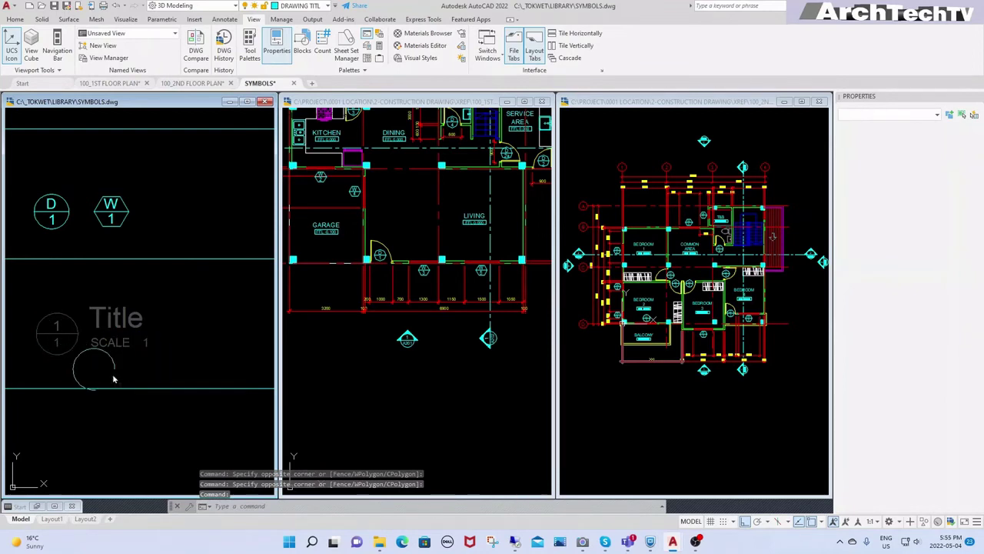
{"action": "left_click_drag", "start_coordinate": [91, 371], "coordinate": [379, 387]}
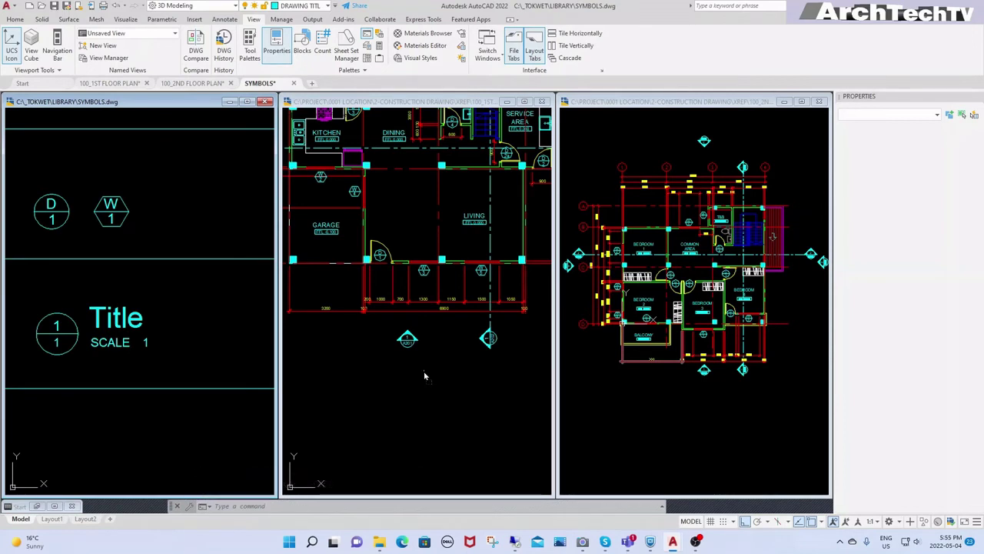
{"action": "right_click_drag", "start_coordinate": [424, 371], "coordinate": [424, 371]}
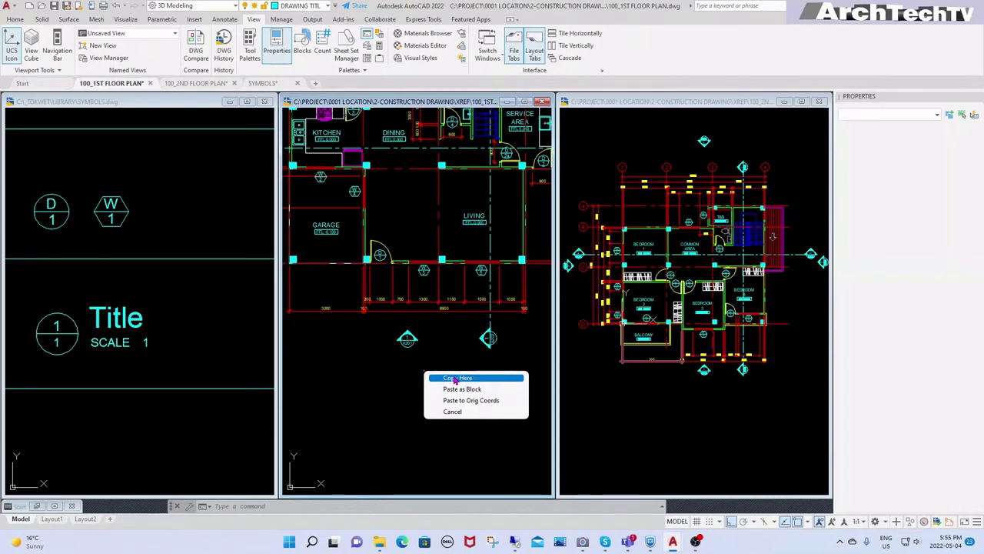
{"action": "left_click", "coordinate": [457, 379]}
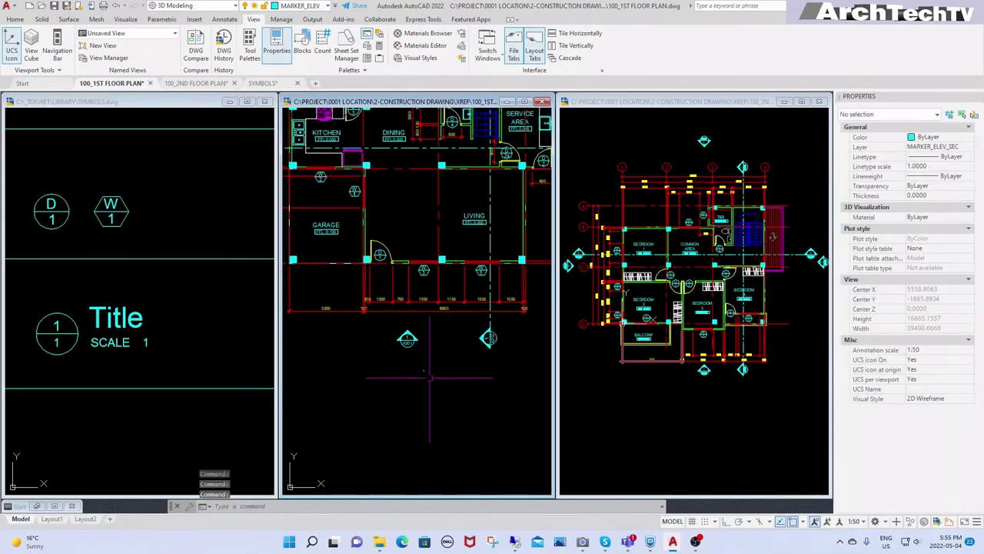
Window-select the pasted title block to show its DRAWING TITLE layer and scale 1.
{"action": "scroll", "coordinate": [429, 377], "scroll_direction": "up", "scroll_amount": 2}
{"action": "scroll", "coordinate": [429, 376], "scroll_direction": "up", "scroll_amount": 2}
{"action": "left_click", "coordinate": [445, 377]}
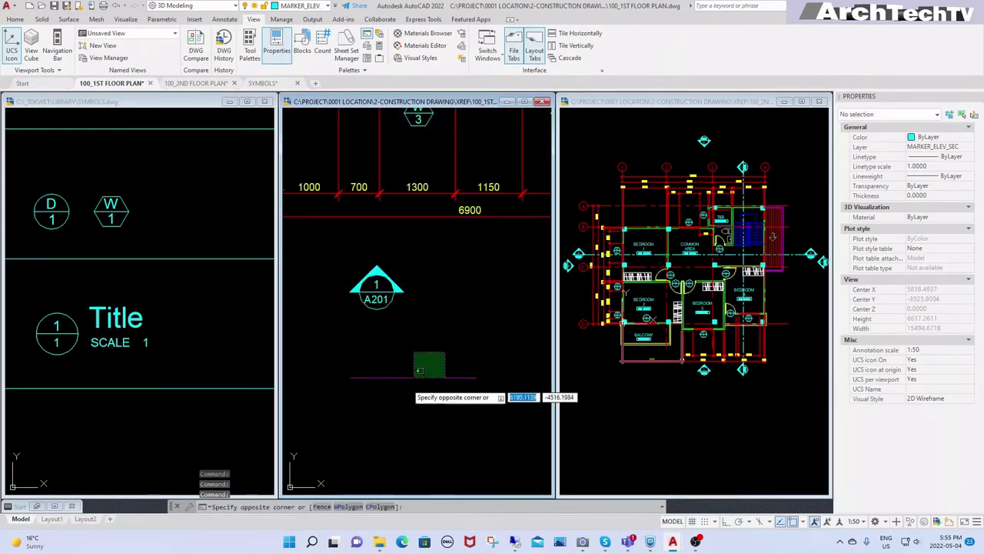
{"action": "left_click", "coordinate": [416, 354]}
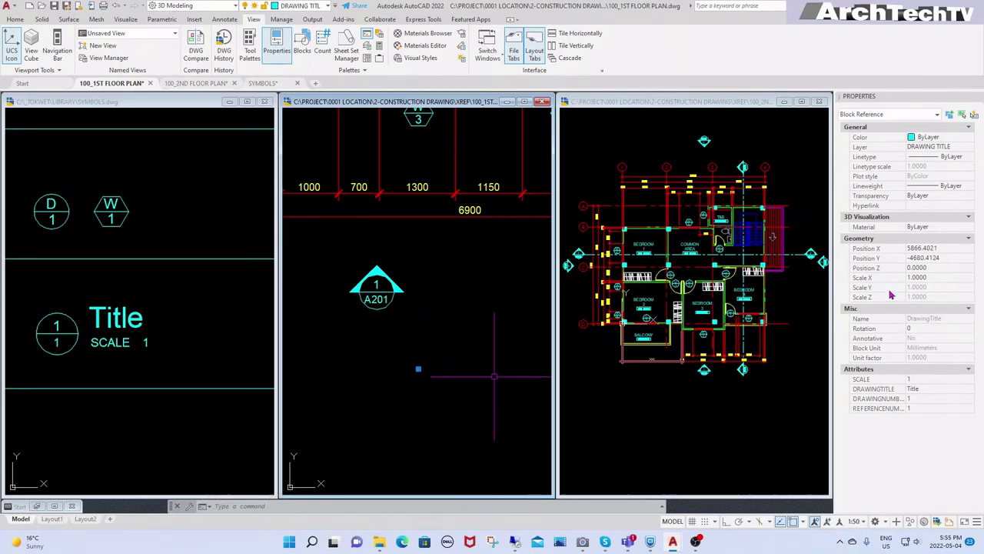
Set the title block's X scale to 50 in Properties.
{"action": "left_click", "coordinate": [936, 277]}
{"action": "type", "text": "50"}
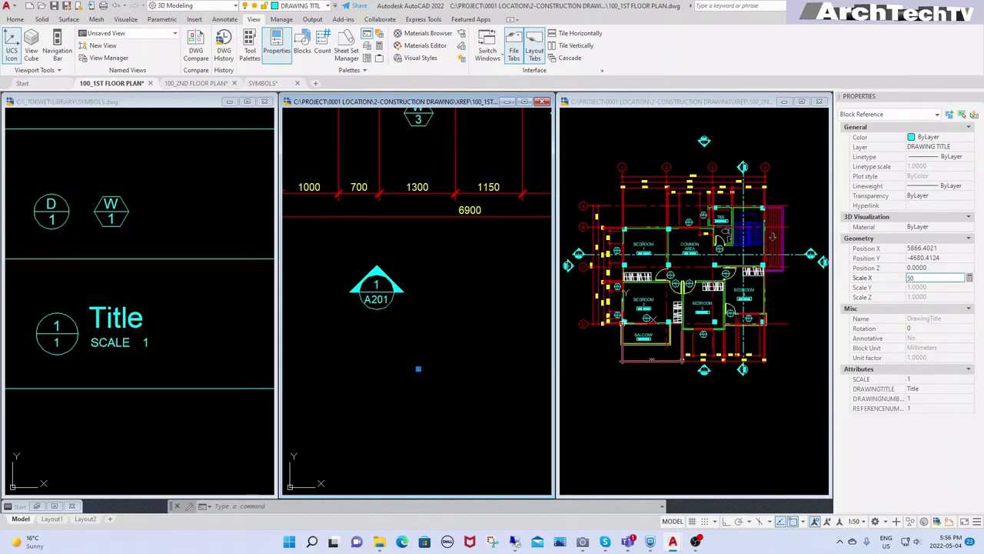
{"action": "key", "text": "Return"}
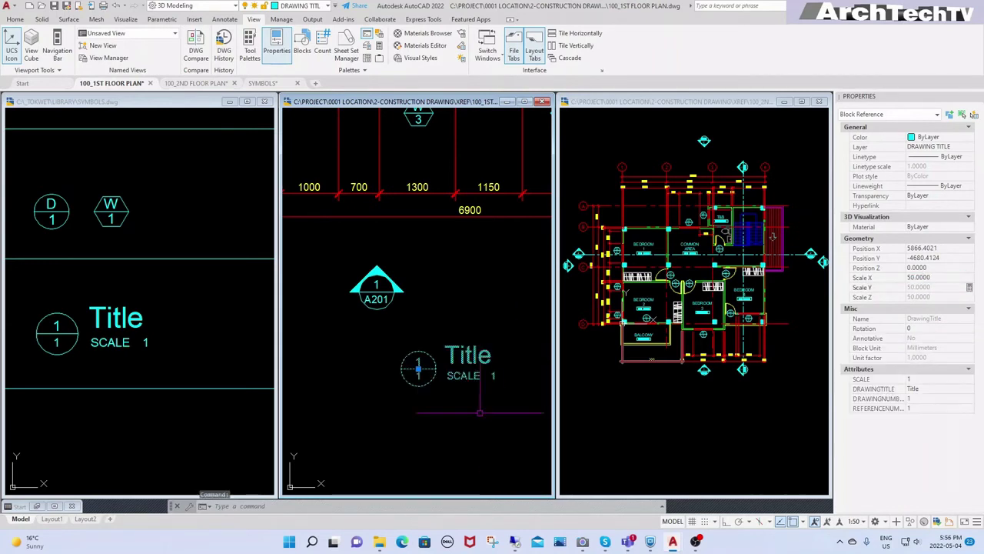
{"action": "key", "text": "Escape"}
{"action": "key", "text": "Escape"}
{"action": "scroll", "coordinate": [415, 400], "scroll_direction": "down", "scroll_amount": 2}
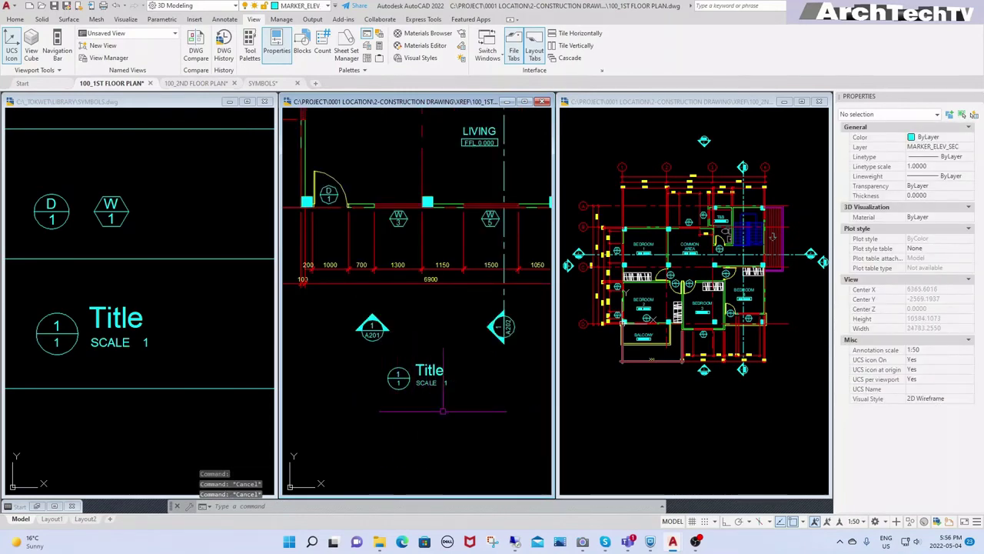
{"action": "middle_click_drag", "start_coordinate": [448, 373], "coordinate": [444, 350]}
Move the enlarged title block to just below the A201 marker.
{"action": "type", "text": "m"}
{"action": "key", "text": "Return"}
{"action": "left_click", "coordinate": [425, 352]}
{"action": "key", "text": "Return"}
{"action": "left_click", "coordinate": [458, 392]}
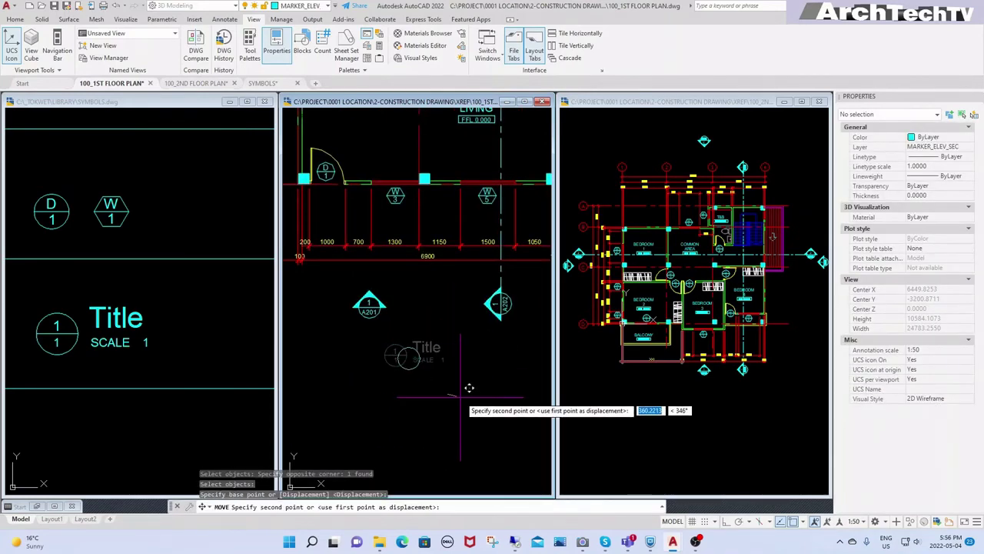
{"action": "left_click", "coordinate": [460, 400]}
{"action": "scroll", "coordinate": [445, 394], "scroll_direction": "down", "scroll_amount": 2}
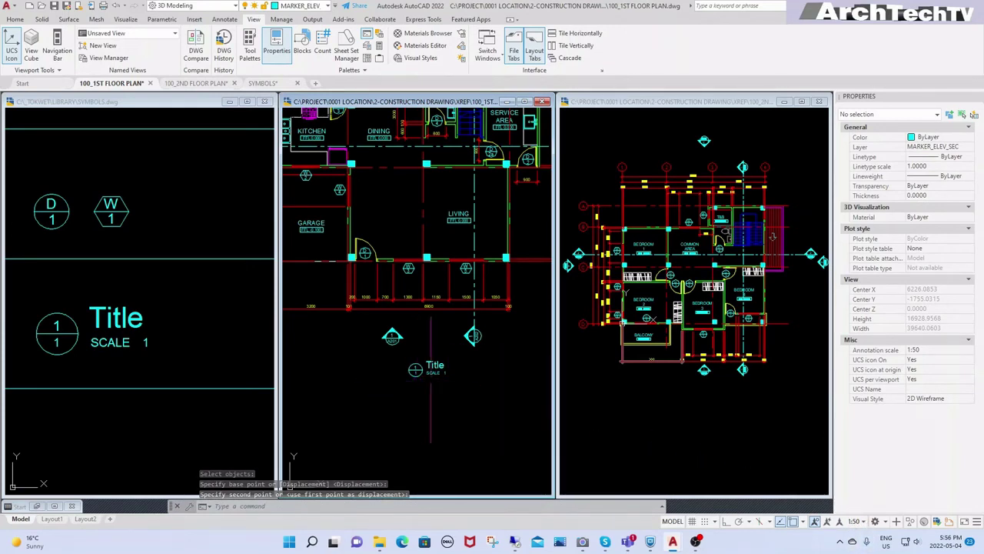
{"action": "scroll", "coordinate": [419, 387], "scroll_direction": "up", "scroll_amount": 1}
{"action": "scroll", "coordinate": [415, 385], "scroll_direction": "up", "scroll_amount": 1}
{"action": "scroll", "coordinate": [412, 380], "scroll_direction": "up", "scroll_amount": 1}
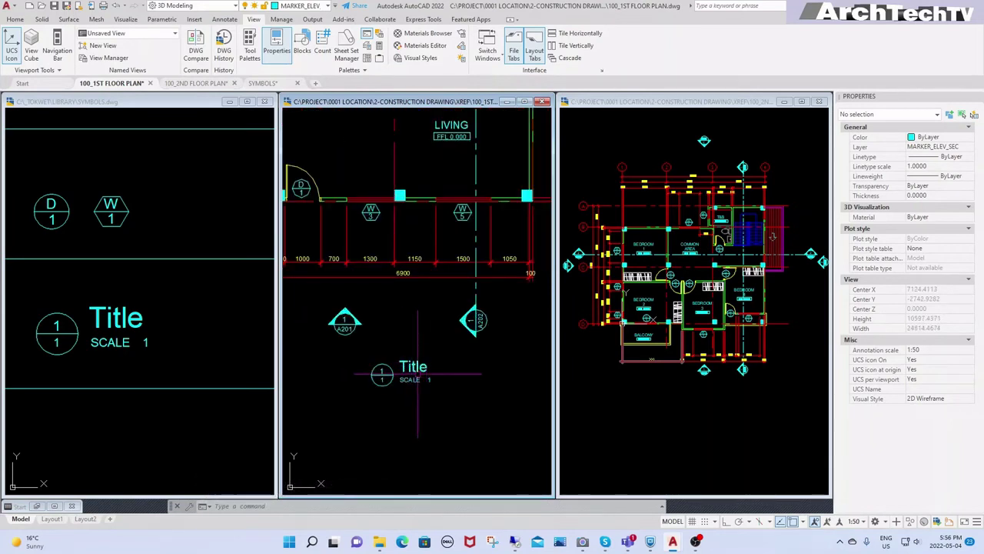
Set the title block's DRAWINGTITLE attribute to GROUND FLOOR PLAN using TEDIT.
{"action": "type", "text": "tedit"}
{"action": "key", "text": "Return"}
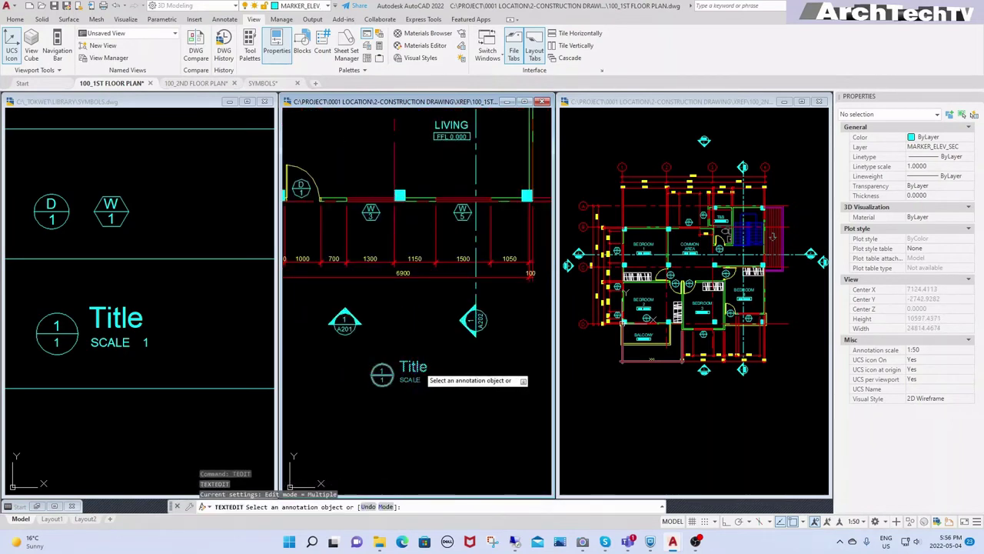
{"action": "left_click", "coordinate": [422, 378]}
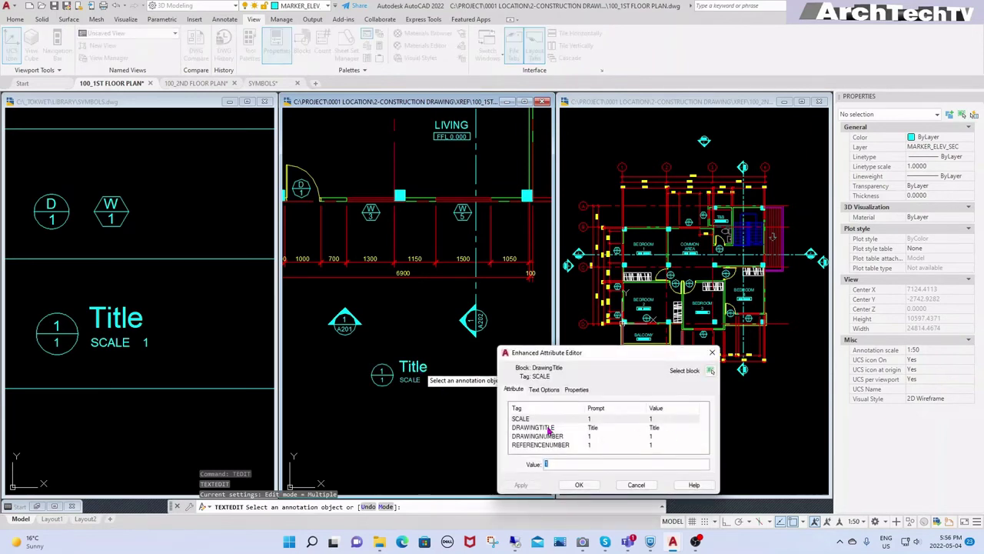
{"action": "left_click", "coordinate": [549, 429]}
{"action": "left_click", "coordinate": [558, 464]}
{"action": "type", "text": "GROUND FLOOR PLAN"}
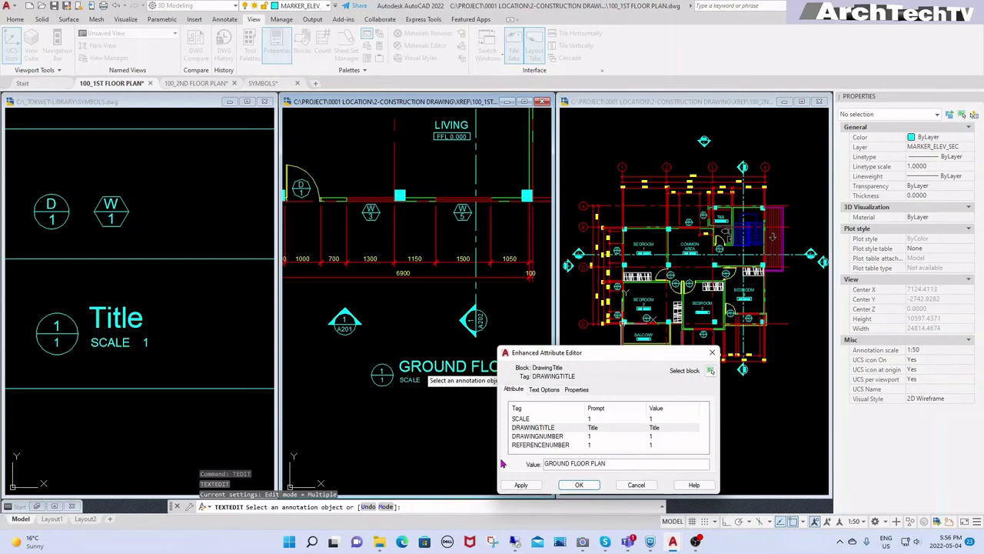
{"action": "left_click", "coordinate": [580, 486]}
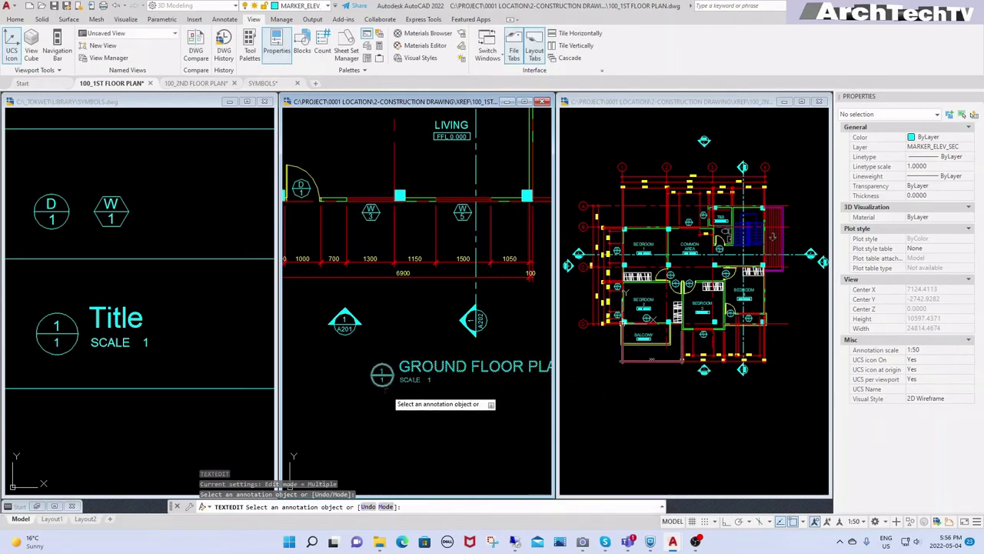
{"action": "middle_click_drag", "start_coordinate": [437, 410], "coordinate": [415, 398]}
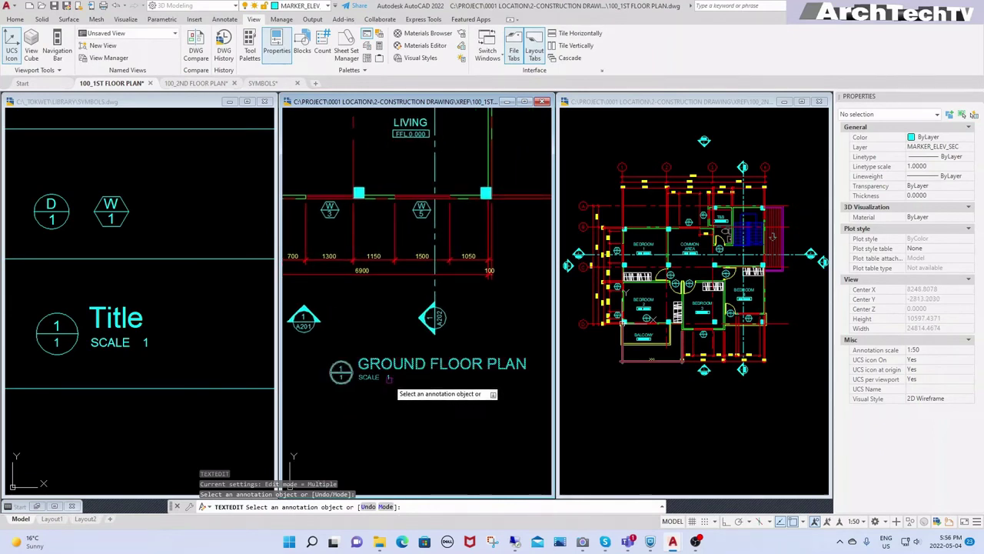
Set the title block's SCALE attribute to 1:50.
{"action": "left_click", "coordinate": [389, 379]}
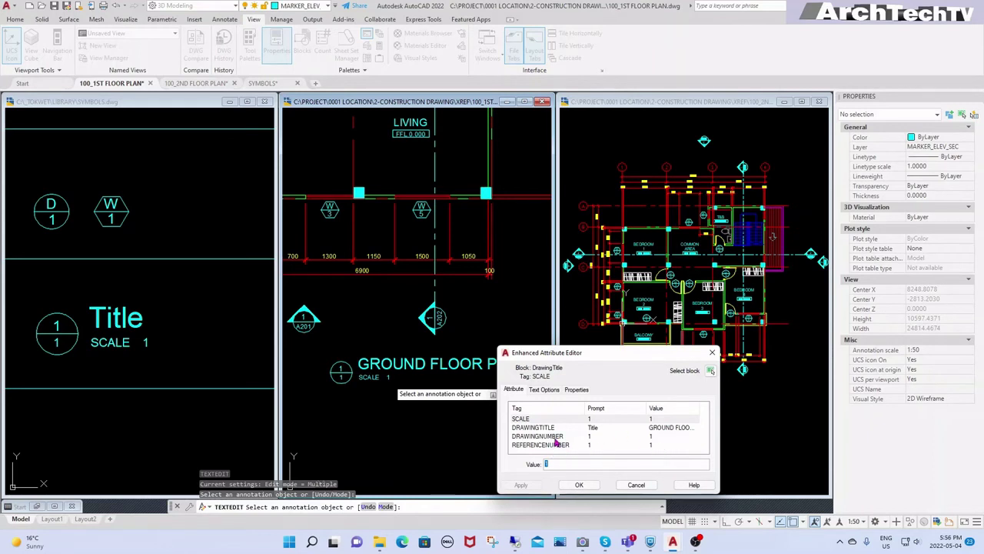
{"action": "left_click", "coordinate": [526, 420]}
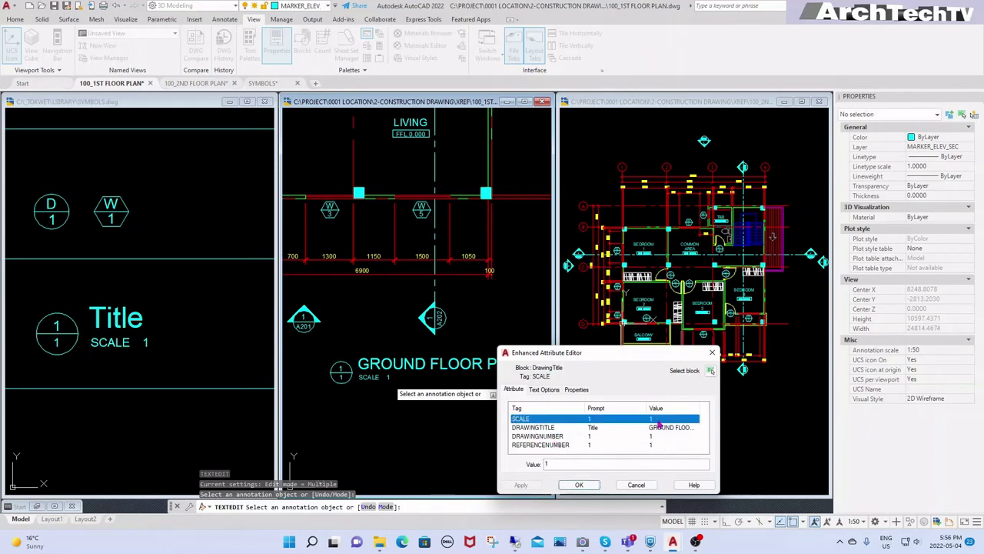
{"action": "left_click", "coordinate": [584, 465]}
{"action": "type", "text": ":50"}
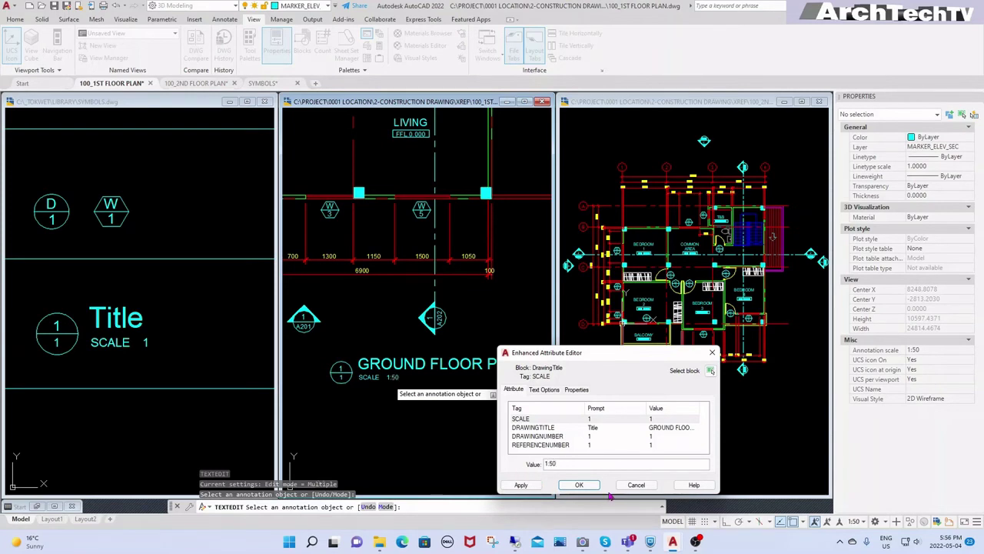
{"action": "left_click", "coordinate": [585, 485]}
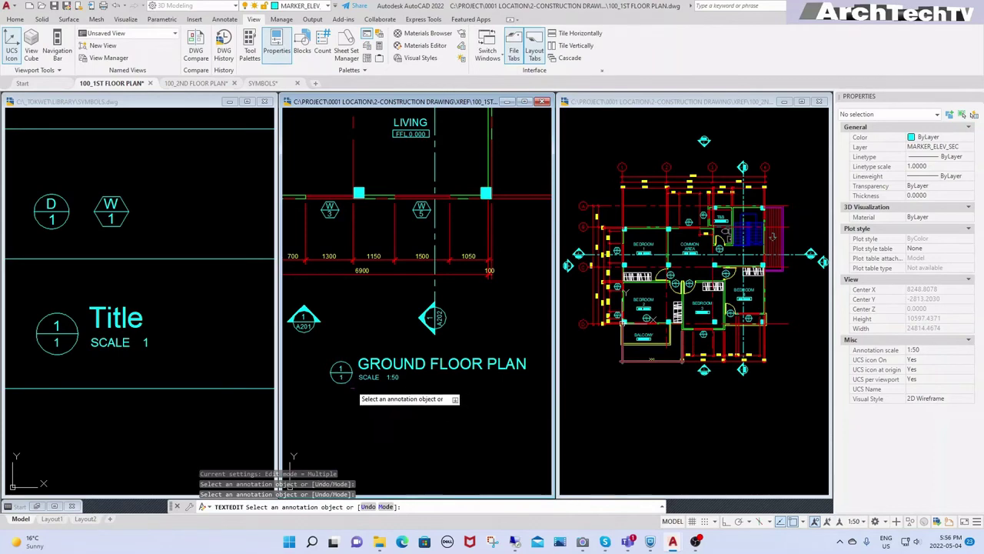
{"action": "scroll", "coordinate": [352, 385], "scroll_direction": "up", "scroll_amount": 2}
{"action": "scroll", "coordinate": [402, 384], "scroll_direction": "up", "scroll_amount": 2}
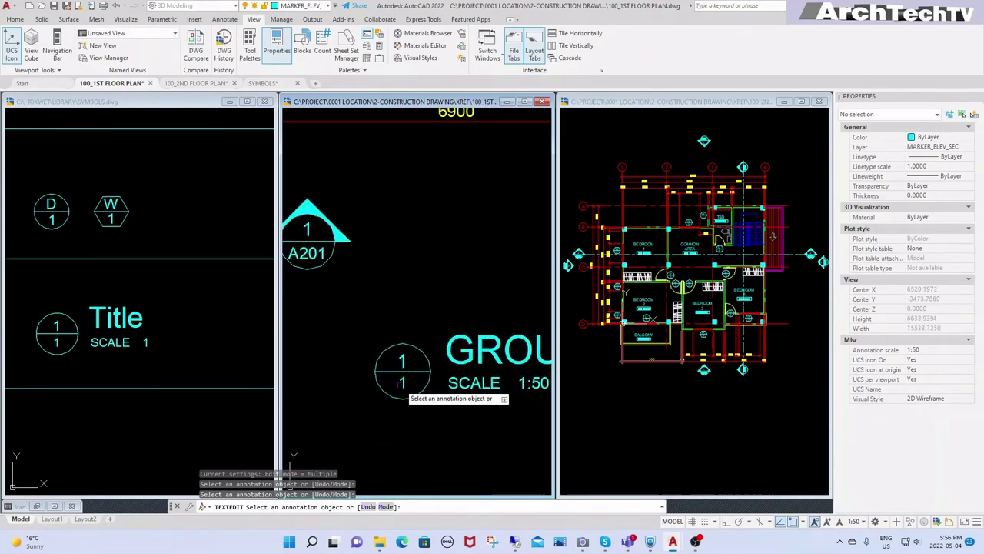
{"action": "scroll", "coordinate": [403, 384], "scroll_direction": "down", "scroll_amount": 2}
{"action": "left_click", "coordinate": [401, 363]}
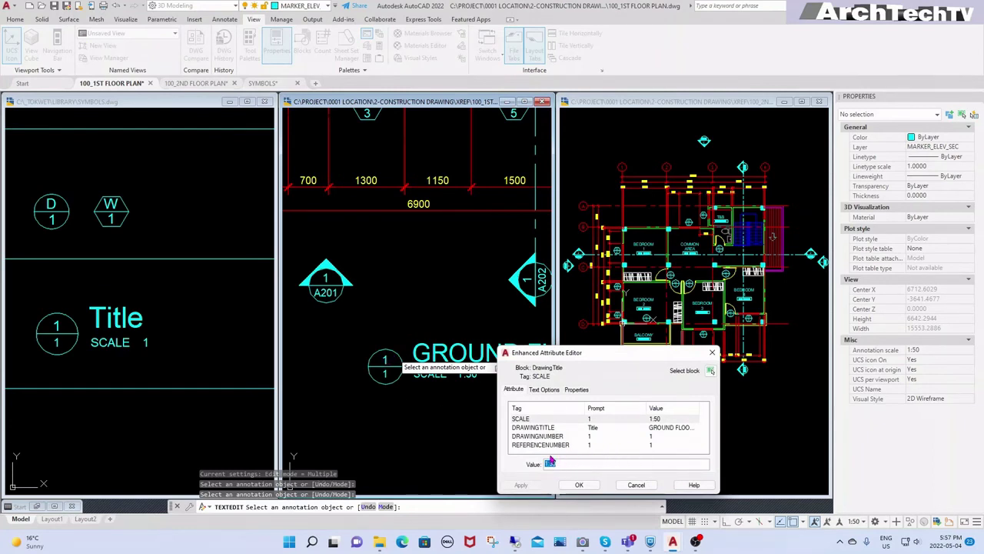
{"action": "left_click", "coordinate": [559, 446]}
{"action": "left_click", "coordinate": [565, 464]}
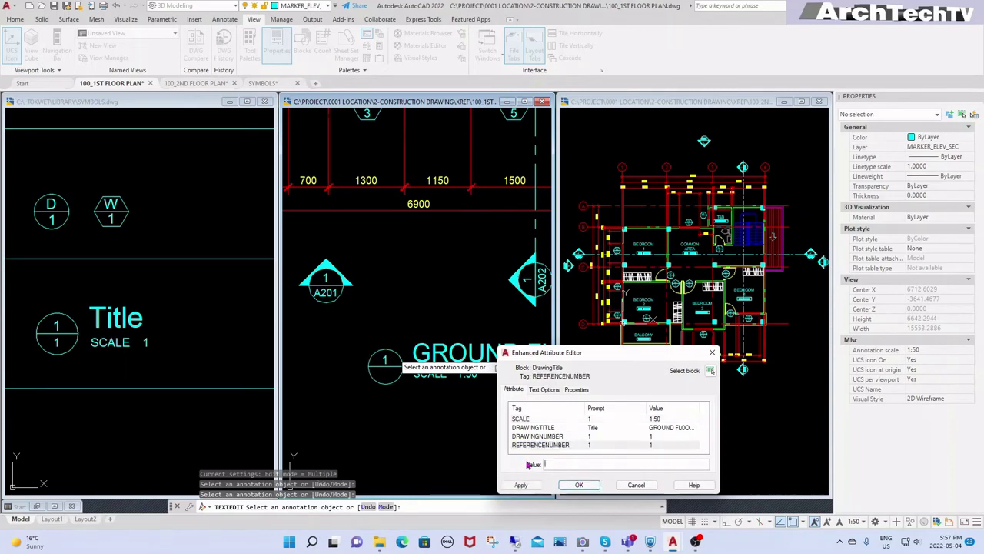
{"action": "left_click", "coordinate": [580, 484]}
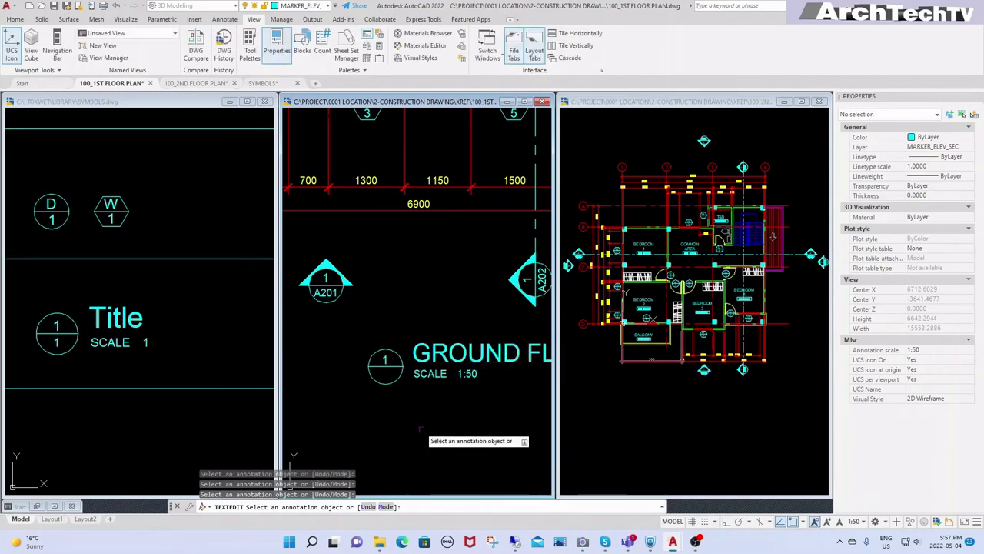
{"action": "key", "text": "Escape"}
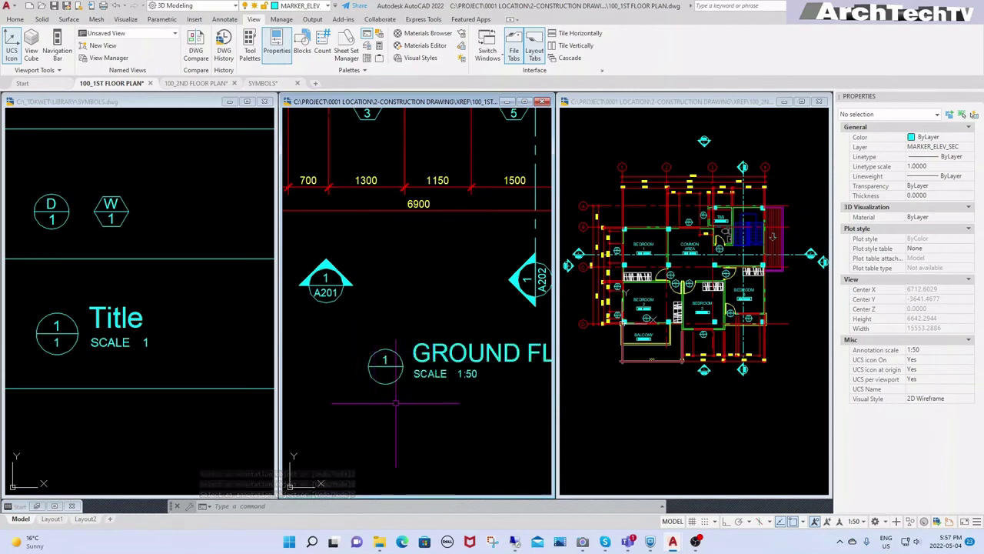
{"action": "scroll", "coordinate": [361, 352], "scroll_direction": "down", "scroll_amount": 2}
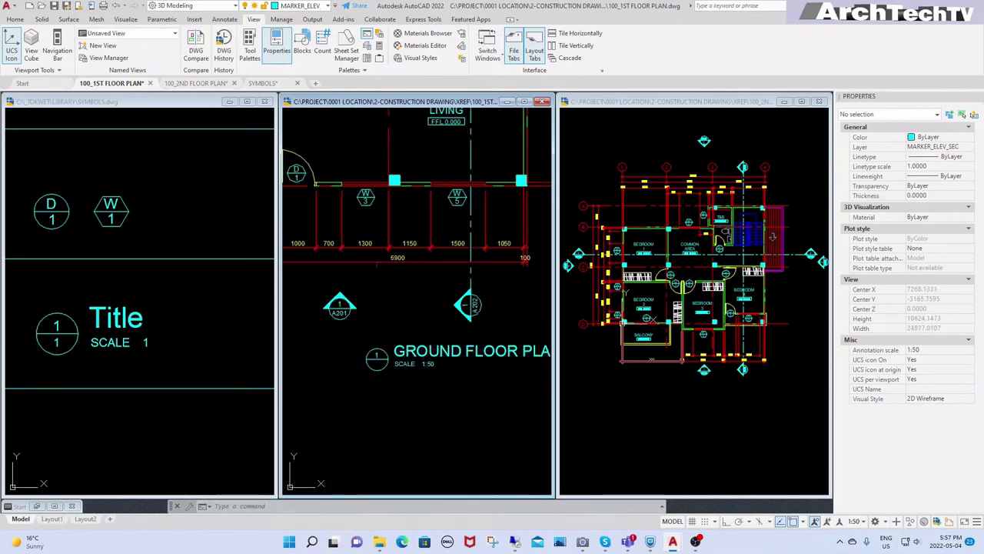
{"action": "scroll", "coordinate": [375, 363], "scroll_direction": "up", "scroll_amount": 3}
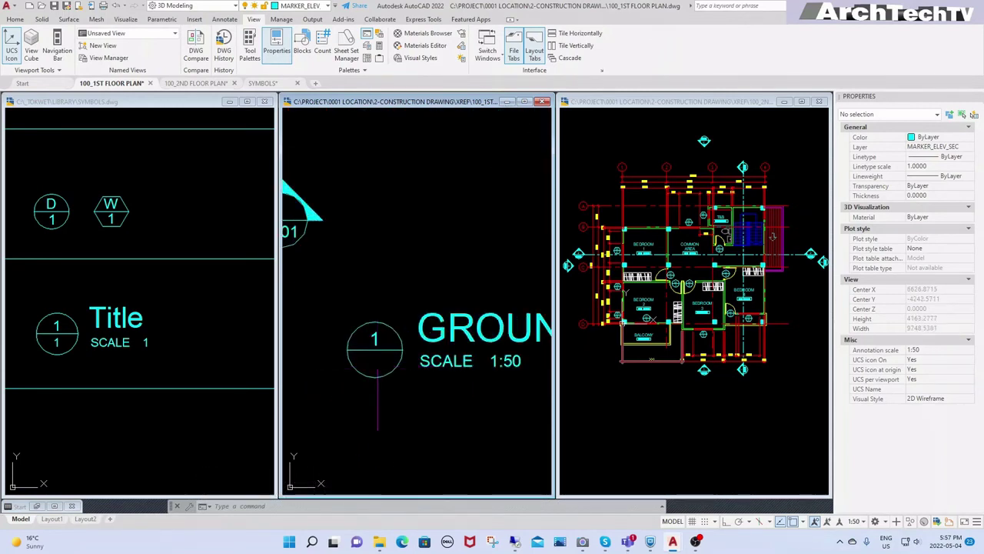
{"action": "scroll", "coordinate": [374, 363], "scroll_direction": "down", "scroll_amount": 3}
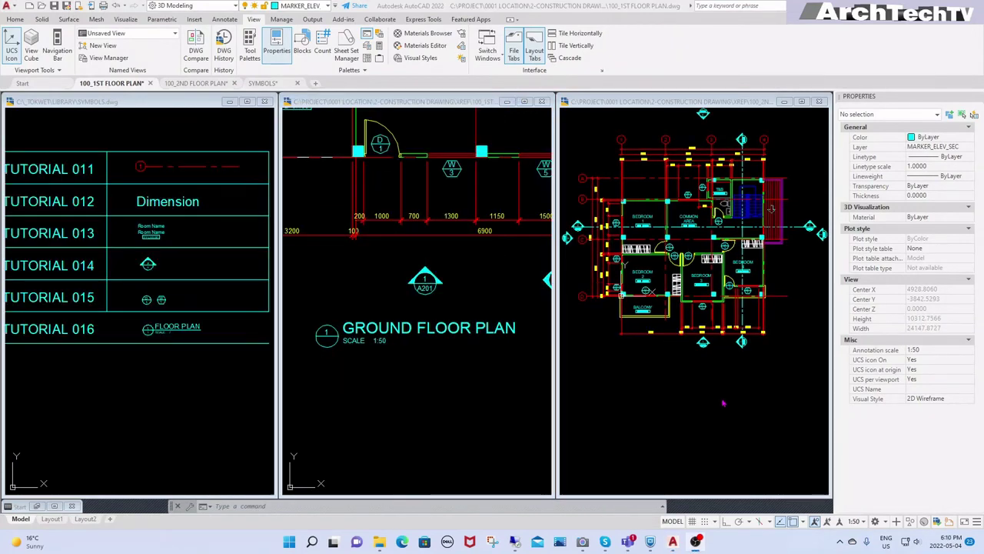
{"action": "left_click", "coordinate": [454, 395]}
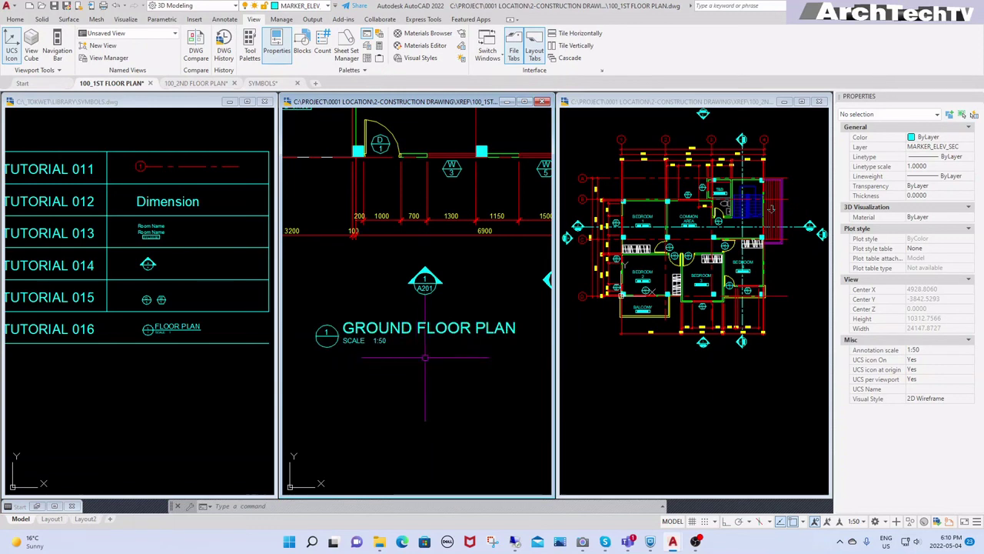
Prefix the DRAWINGTITLE value GROUND FLOOR PLAN with %%u to underline it.
{"action": "type", "text": "ed"}
{"action": "key", "text": "Return"}
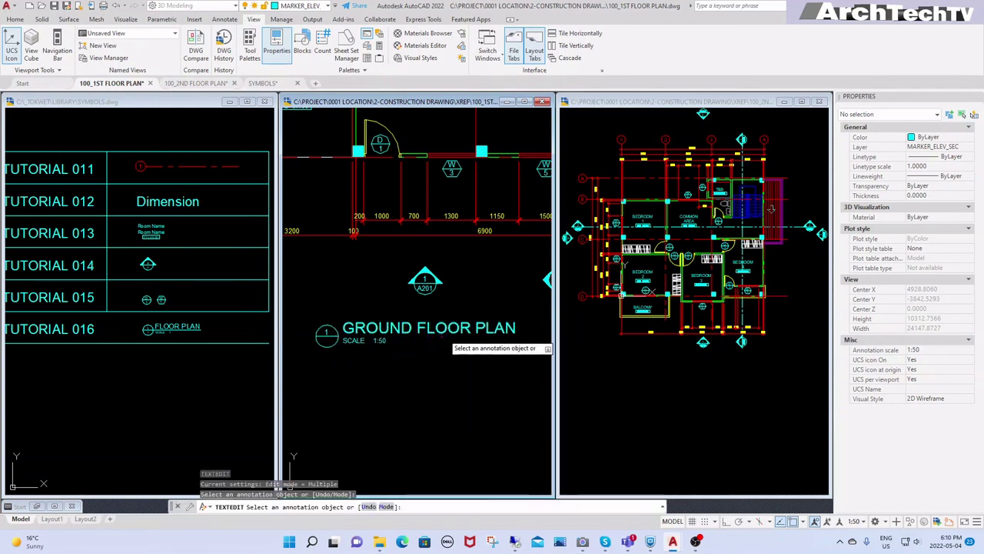
{"action": "left_click", "coordinate": [437, 333]}
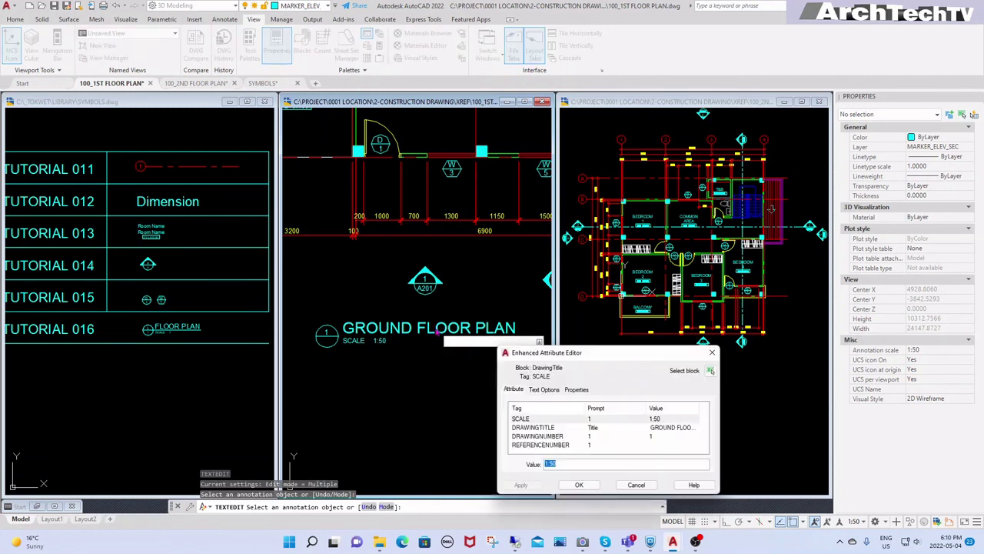
{"action": "left_click", "coordinate": [668, 430]}
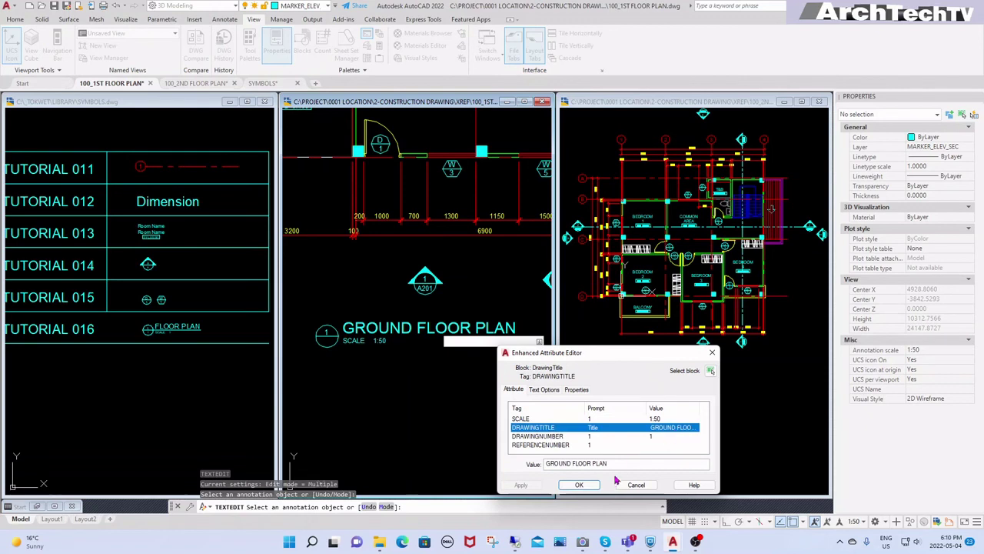
{"action": "left_click", "coordinate": [570, 464]}
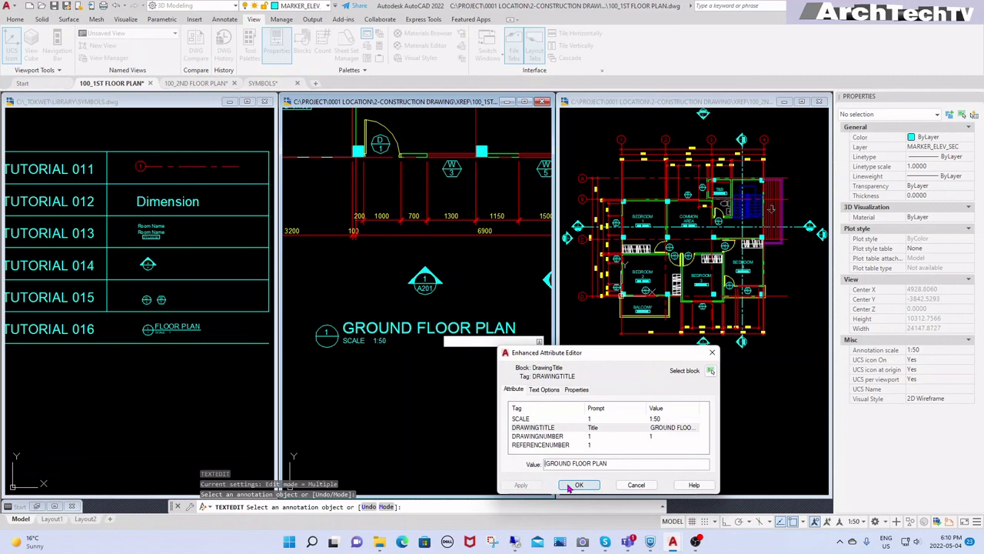
{"action": "type", "text": "%%"}
{"action": "type", "text": "uu"}
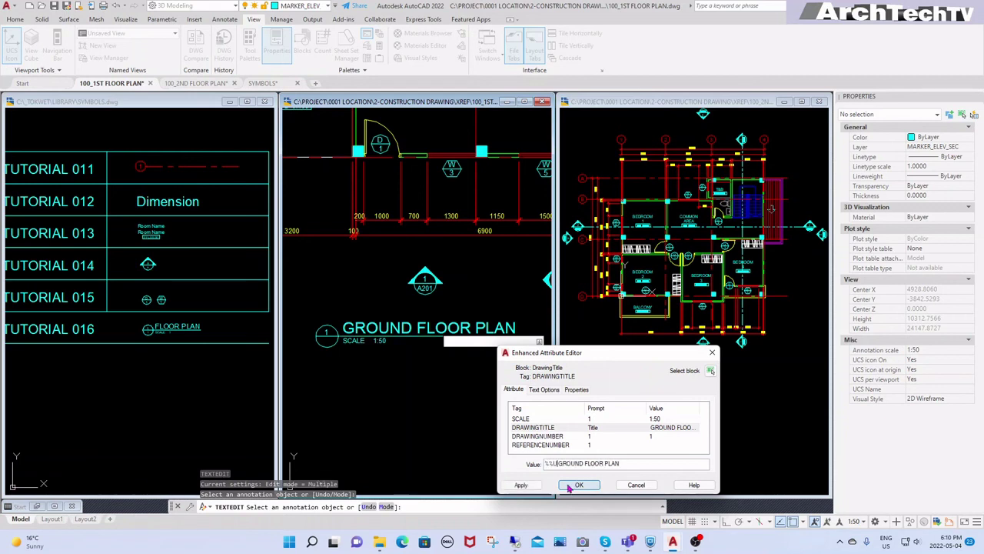
{"action": "left_click", "coordinate": [579, 485]}
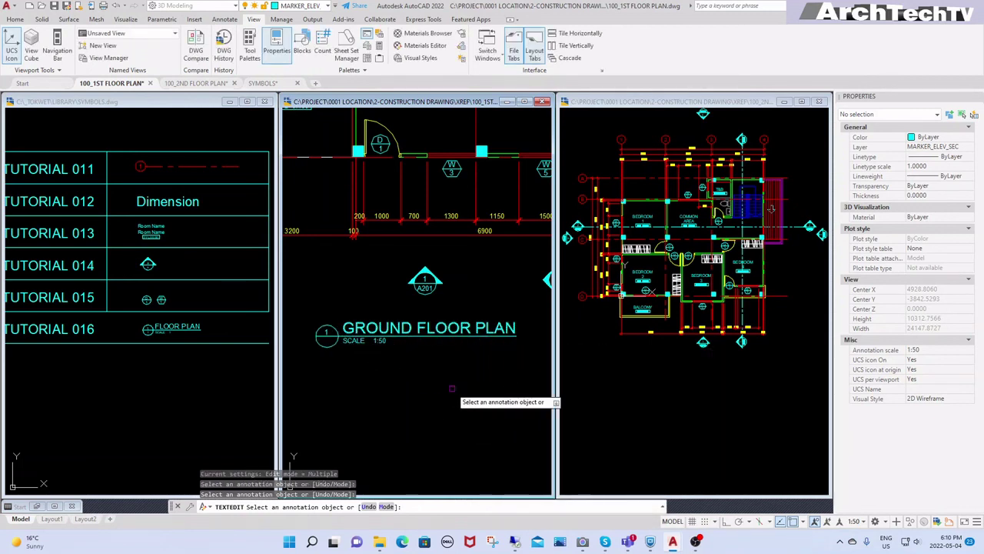
{"action": "key", "text": "Escape"}
{"action": "key", "text": "Escape"}
{"action": "type", "text": "QSAVE"}
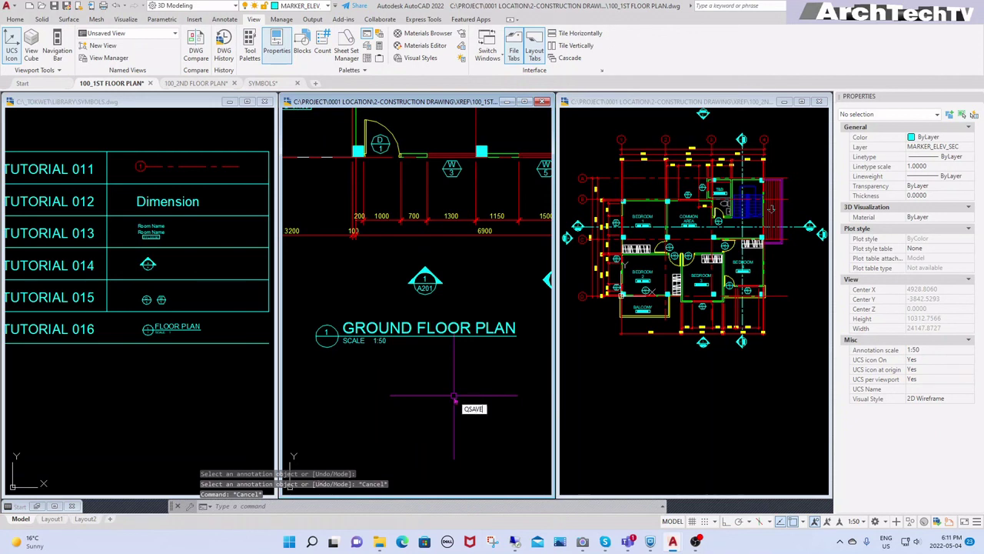
Save the ground floor drawing, then paste its title block at original coordinates under the 2ND FLOOR plan.
{"action": "key", "text": "Return"}
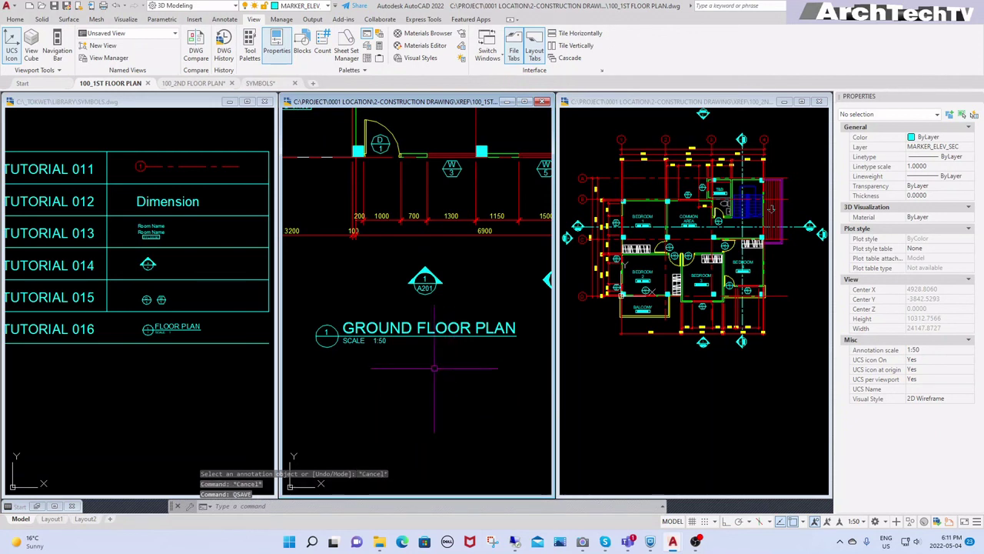
{"action": "left_click", "coordinate": [416, 337]}
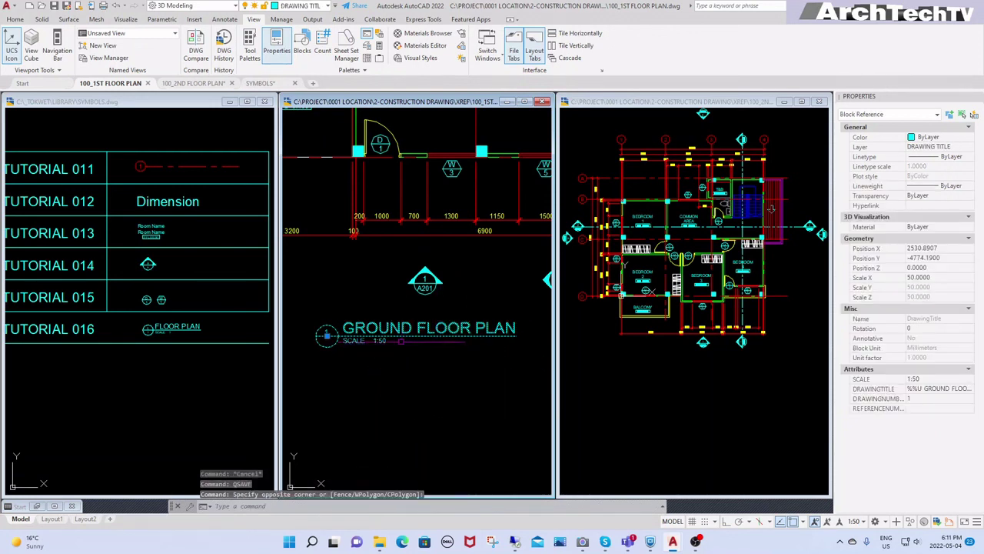
{"action": "key", "text": "Escape"}
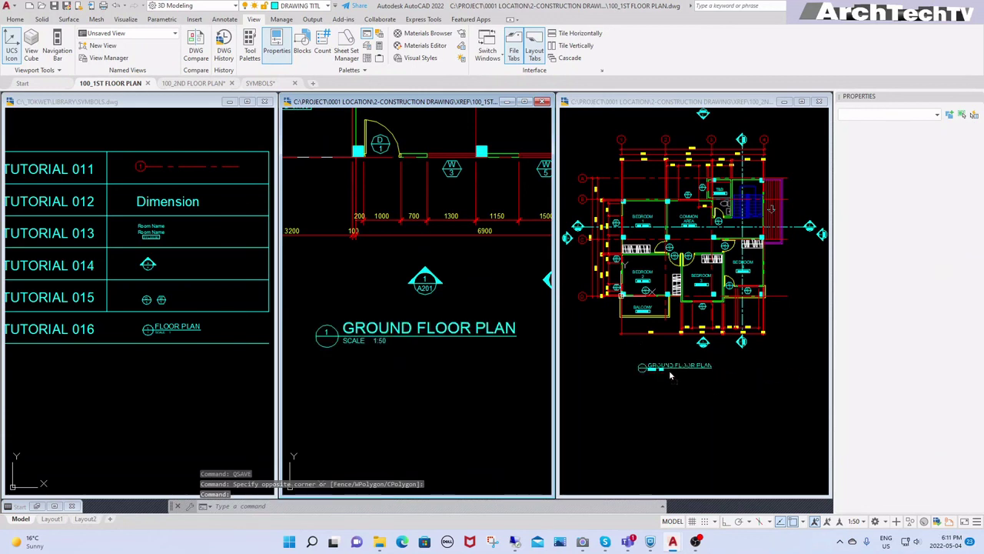
{"action": "right_click_drag", "start_coordinate": [669, 370], "coordinate": [669, 370]}
{"action": "left_click", "coordinate": [723, 402]}
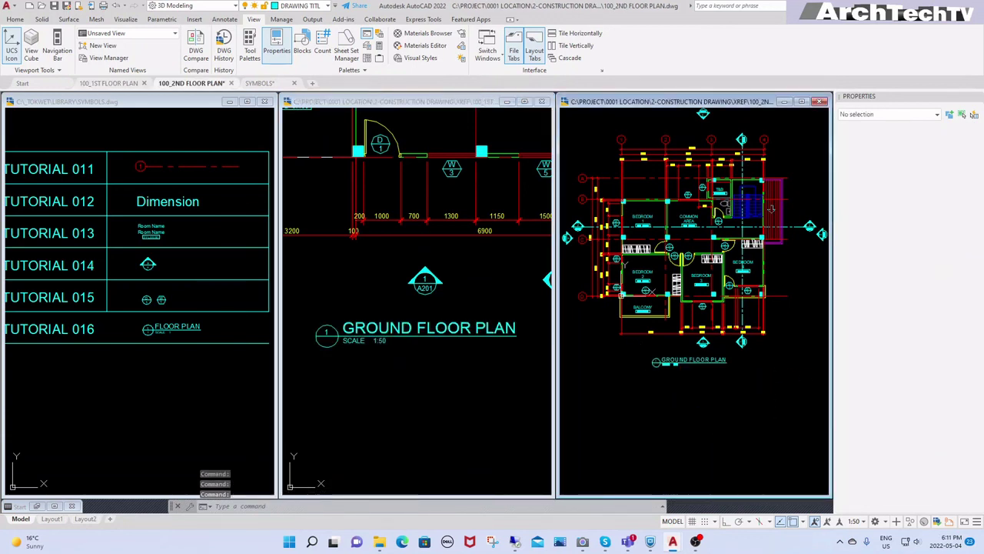
{"action": "scroll", "coordinate": [676, 365], "scroll_direction": "up", "scroll_amount": 2}
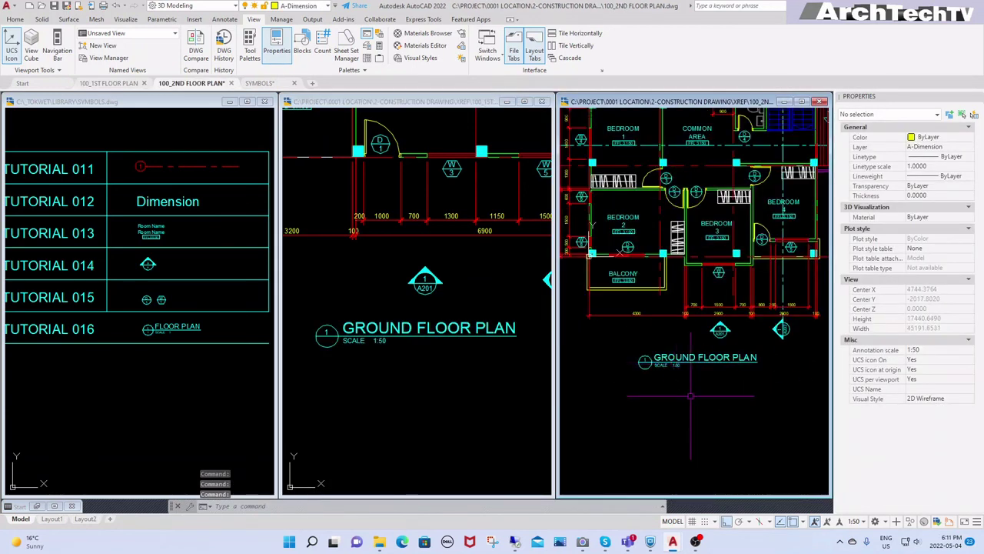
{"action": "middle_click_drag", "start_coordinate": [733, 392], "coordinate": [727, 401]}
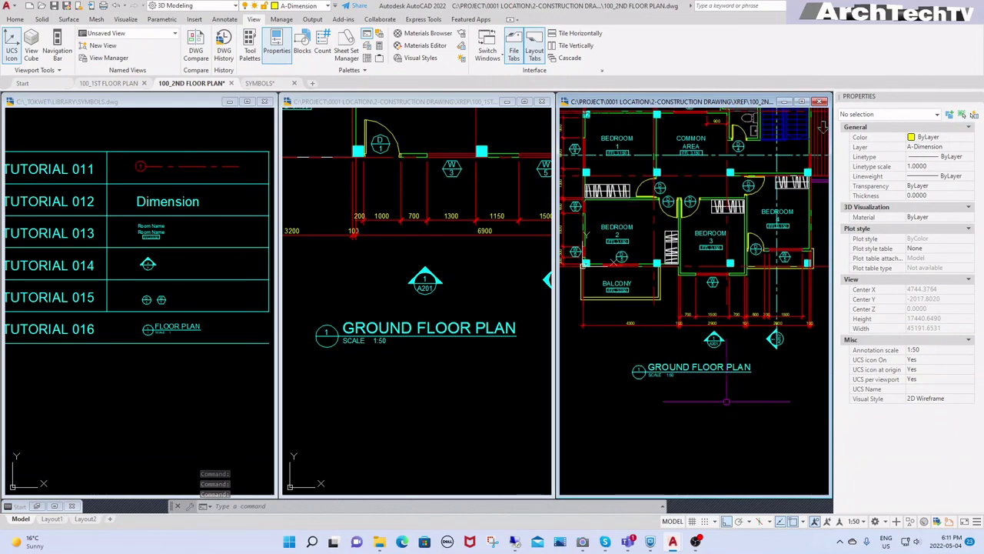
{"action": "scroll", "coordinate": [689, 376], "scroll_direction": "up", "scroll_amount": 2}
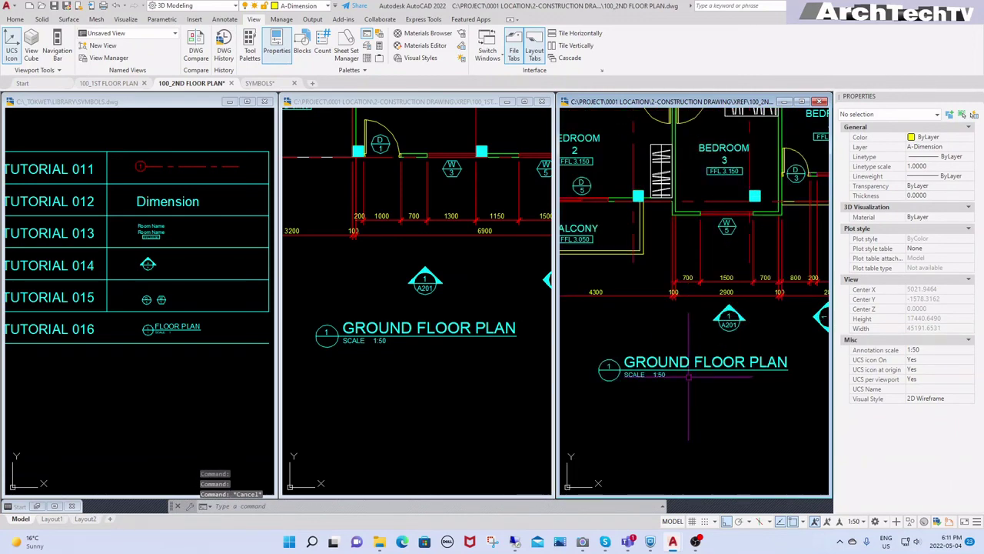
Edit the pasted title's DRAWINGTITLE value, replacing GROUND with SECOND to read SECOND FLOOR PLAN.
{"action": "type", "text": "tedit"}
{"action": "key", "text": "Return"}
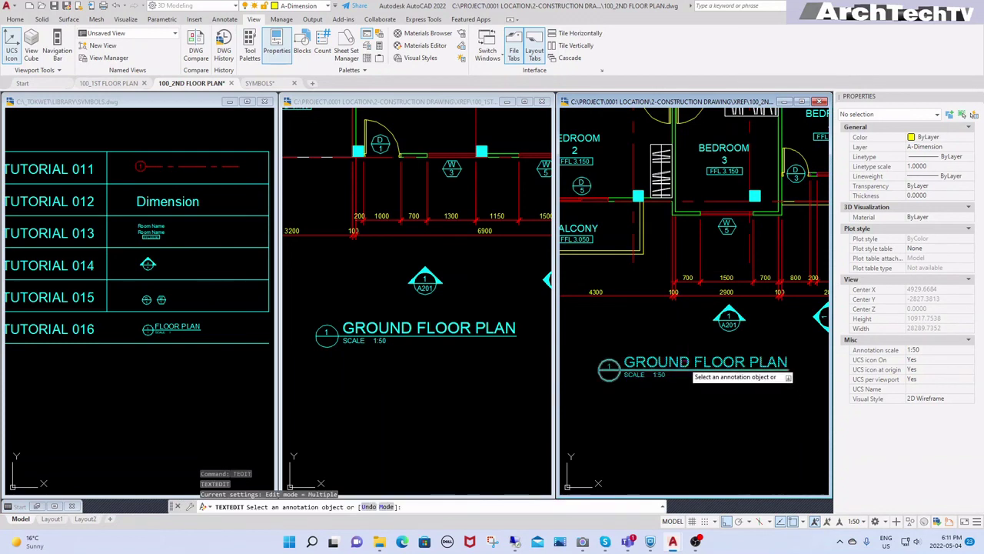
{"action": "left_click", "coordinate": [689, 376]}
{"action": "left_click", "coordinate": [667, 427]}
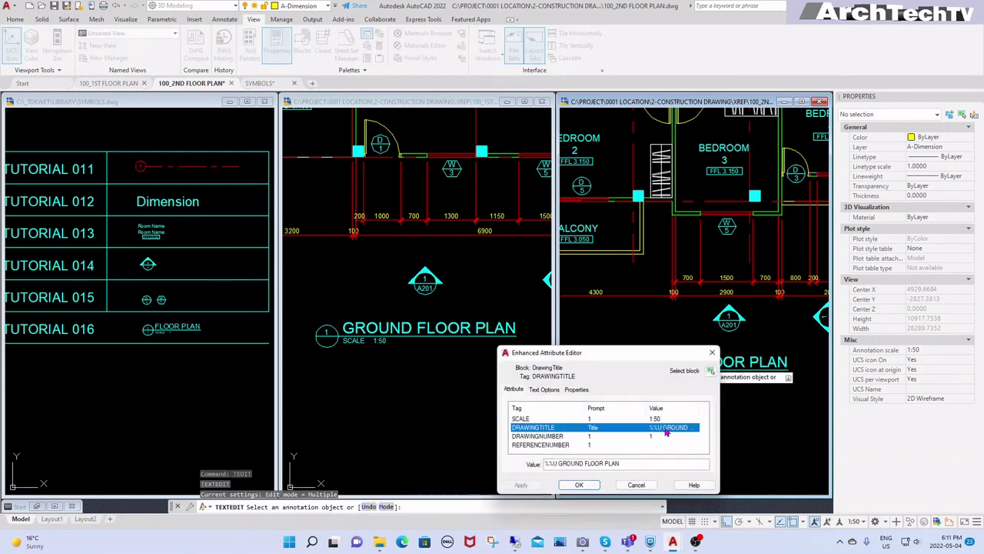
{"action": "left_click", "coordinate": [585, 464]}
{"action": "left_click", "coordinate": [580, 463]}
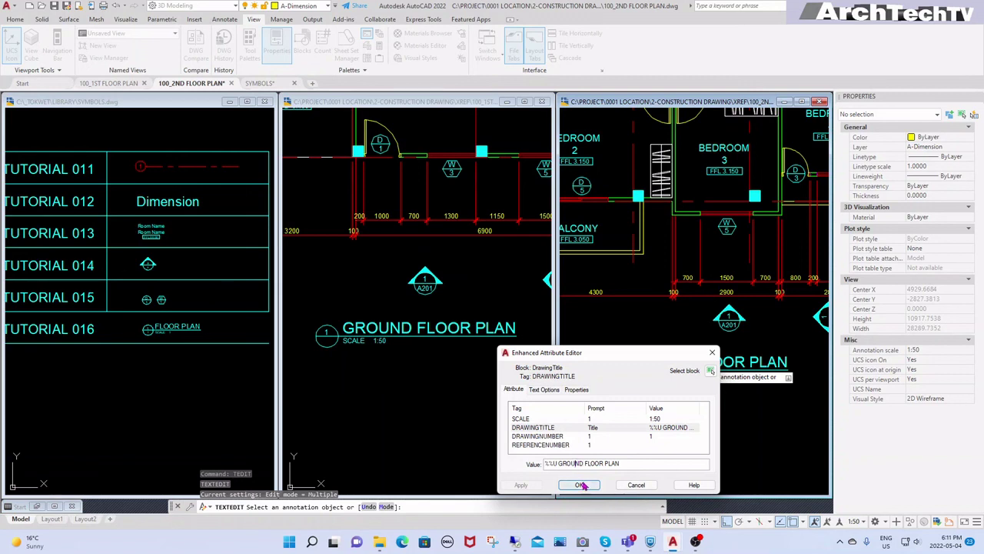
{"action": "key", "text": "BackSpace"}
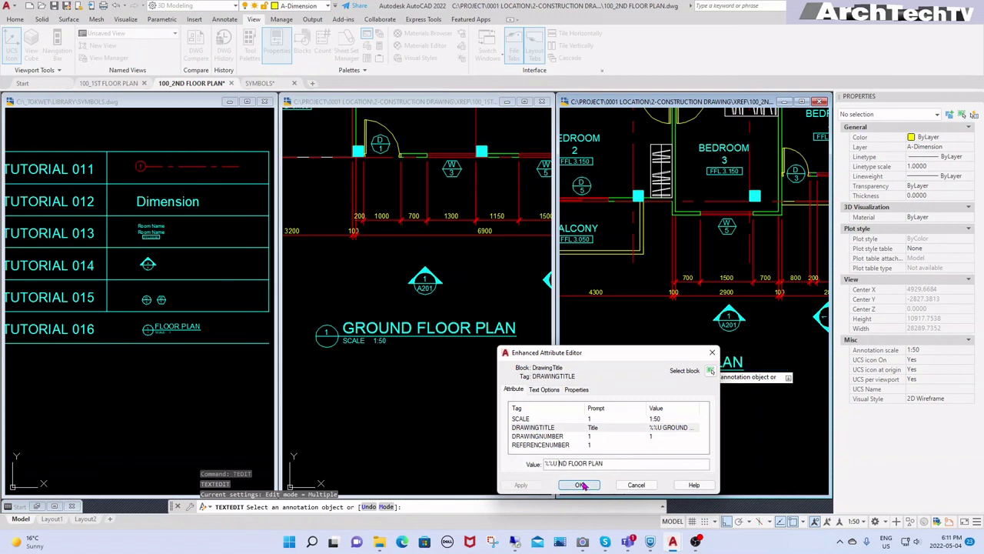
{"action": "type", "text": "SECO"}
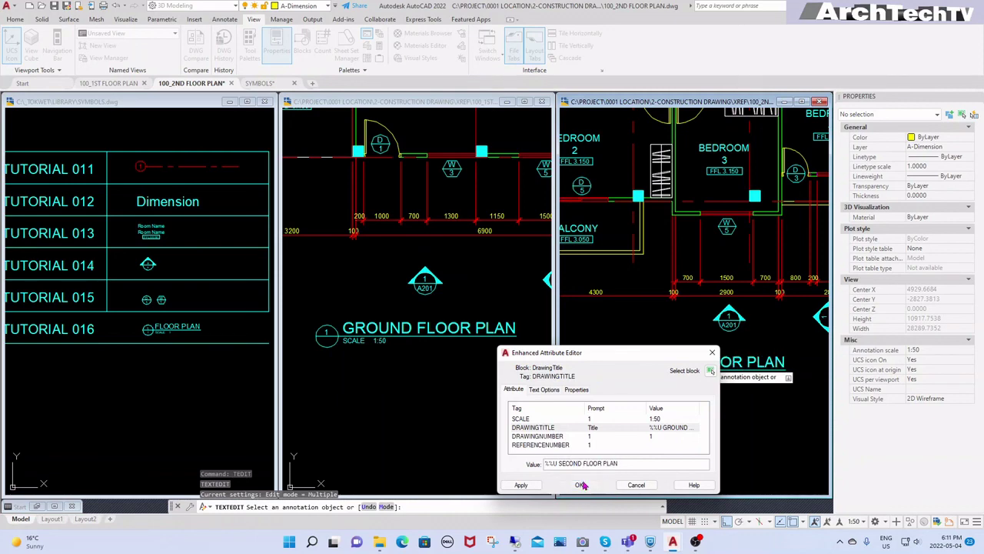
{"action": "left_click", "coordinate": [582, 484]}
{"action": "scroll", "coordinate": [706, 400], "scroll_direction": "down", "scroll_amount": 4}
{"action": "key", "text": "Escape"}
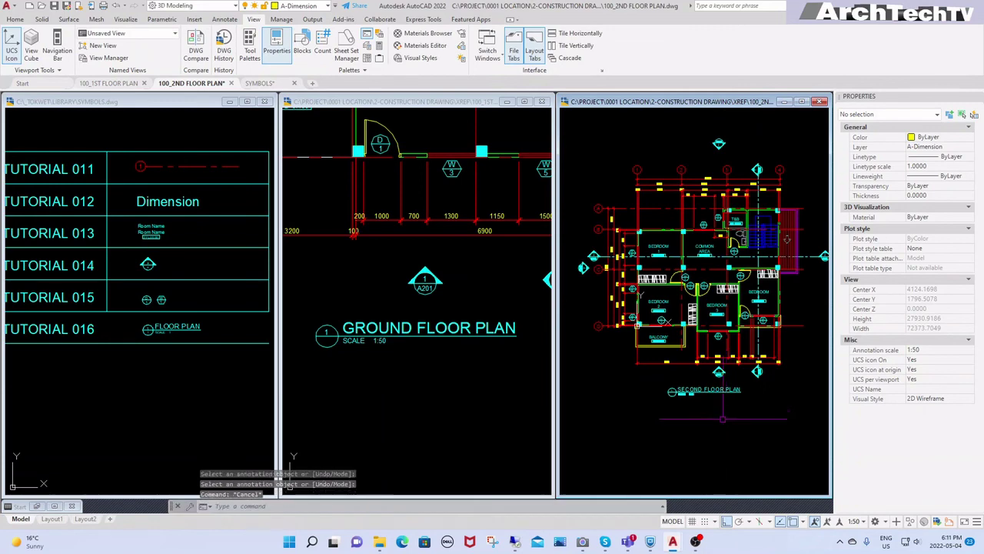
{"action": "key", "text": "Escape"}
{"action": "key", "text": "Escape"}
{"action": "key", "text": "Escape"}
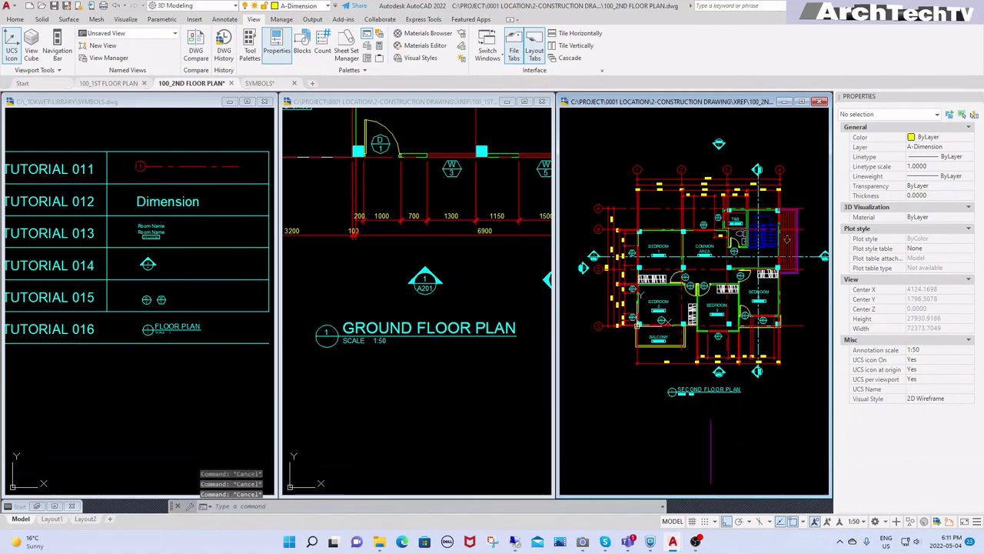
{"action": "type", "text": "z"}
{"action": "key", "text": "Return"}
{"action": "scroll", "coordinate": [704, 387], "scroll_direction": "up", "scroll_amount": 1}
{"action": "scroll", "coordinate": [704, 387], "scroll_direction": "up", "scroll_amount": 1}
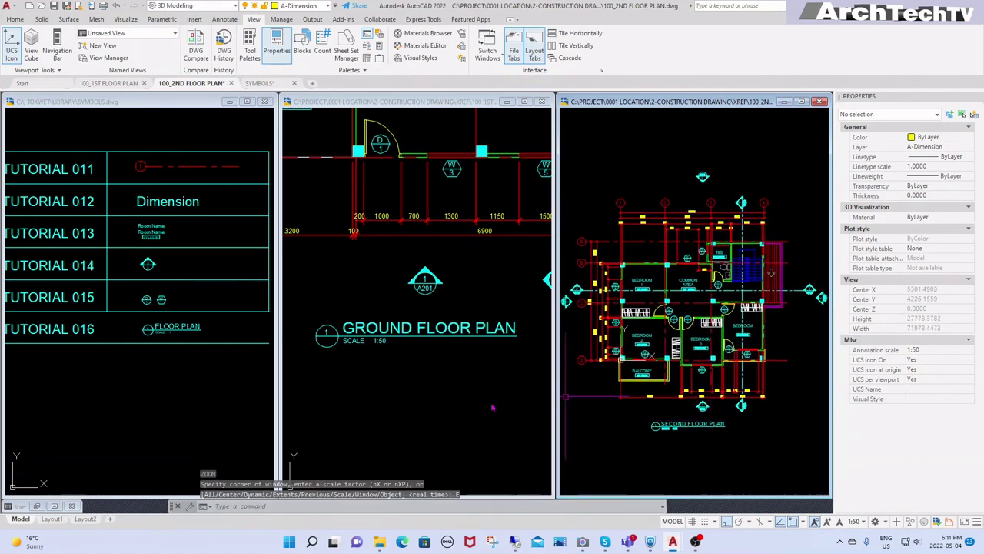
{"action": "left_click", "coordinate": [517, 382]}
{"action": "scroll", "coordinate": [517, 381], "scroll_direction": "down", "scroll_amount": 4}
{"action": "type", "text": "e"}
{"action": "key", "text": "Return"}
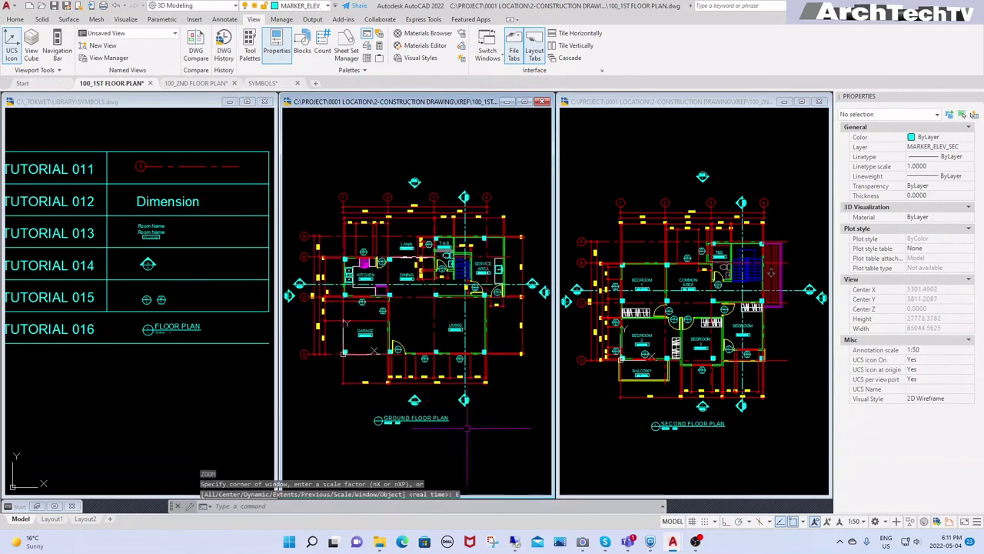
{"action": "left_click", "coordinate": [619, 406]}
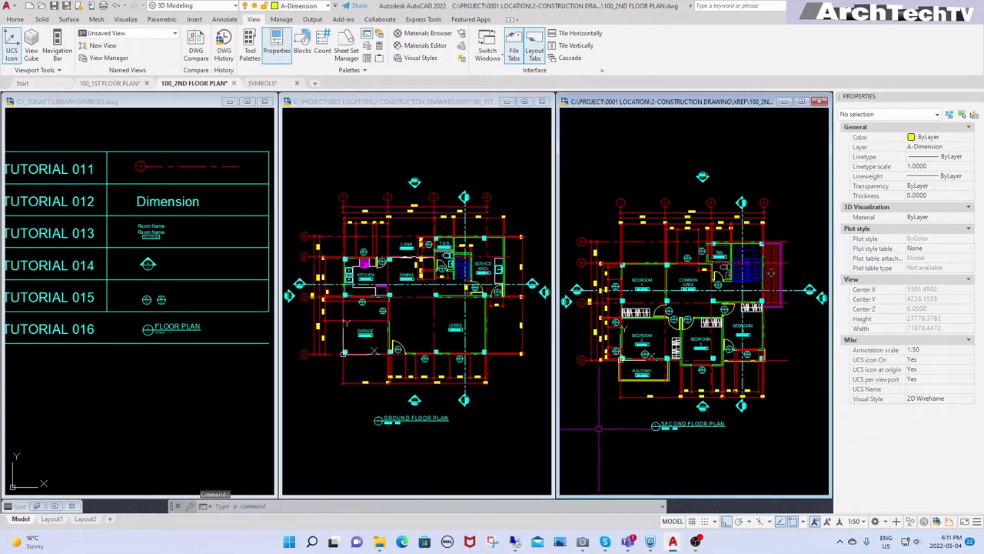
{"action": "left_click", "coordinate": [437, 446]}
{"action": "left_click", "coordinate": [669, 436]}
{"action": "scroll", "coordinate": [669, 437], "scroll_direction": "up", "scroll_amount": 2}
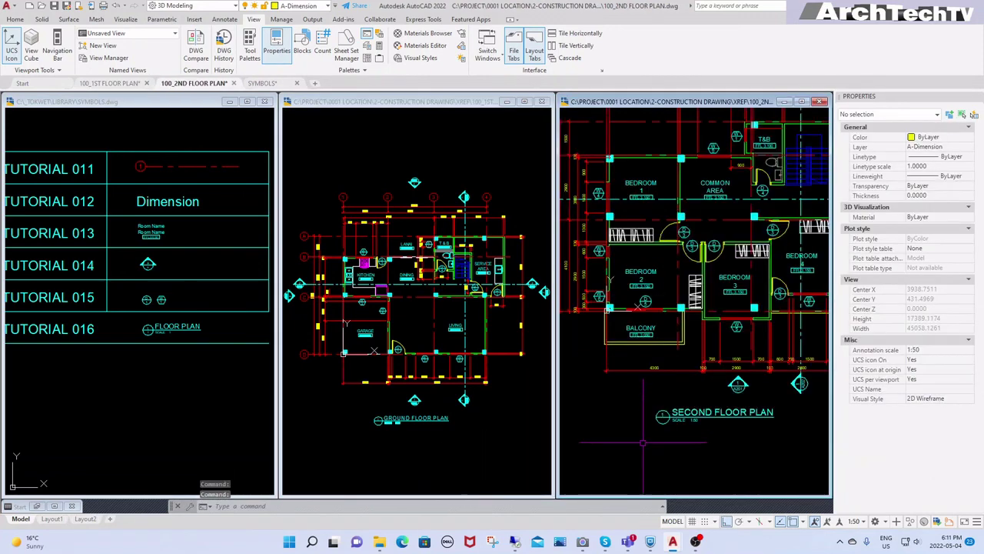
{"action": "key", "text": "Escape"}
{"action": "key", "text": "Escape"}
{"action": "mouse_move", "coordinate": [712, 422]}
{"action": "middle_mouse_down"}
{"action": "mouse_move", "coordinate": [701, 436]}
{"action": "mouse_move", "coordinate": [711, 431]}
{"action": "middle_mouse_up"}
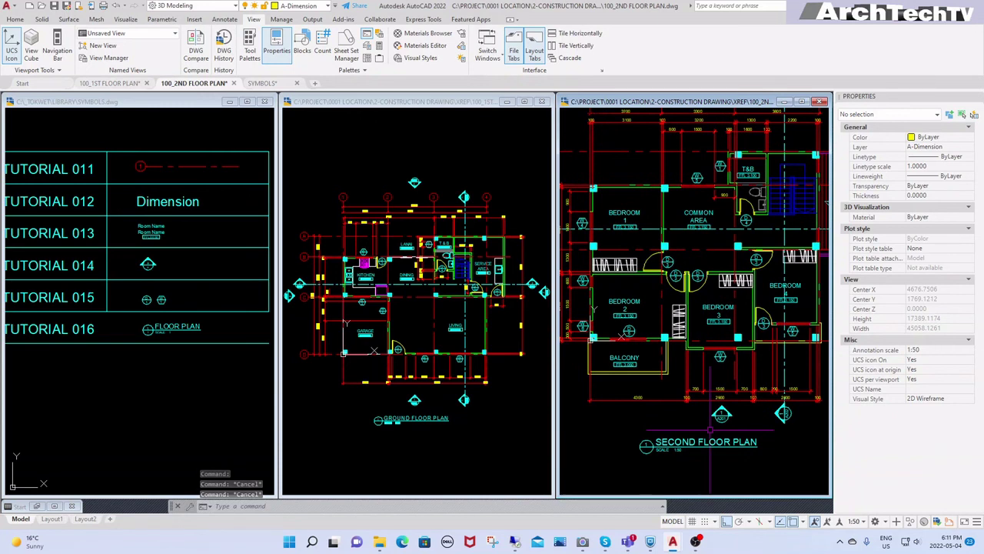